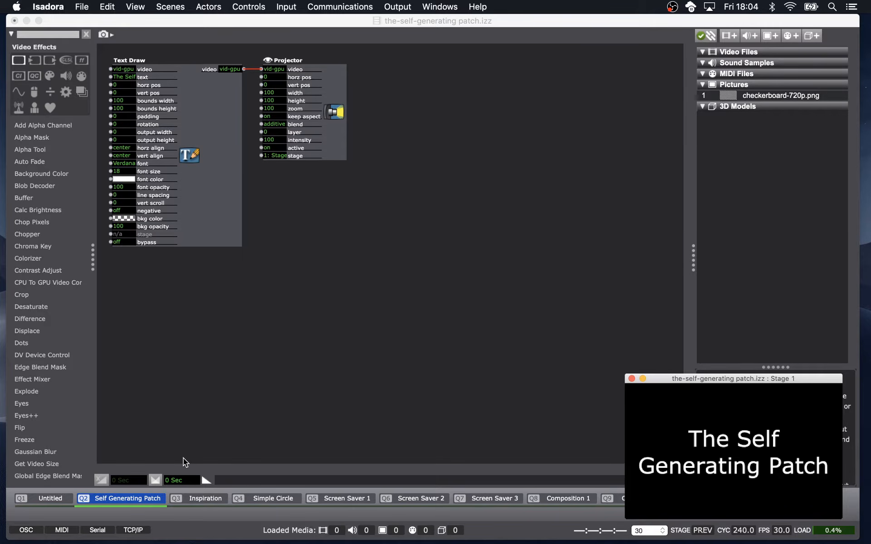
Advance to the Inspiration scene.
{"action": "key", "text": "space"}
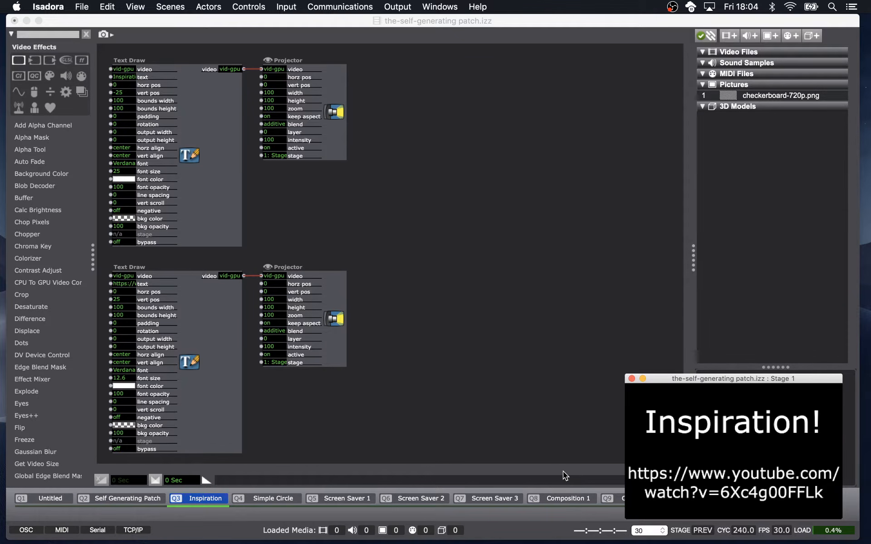
Switch to Safari showing the An Optical Poem YouTube video.
{"action": "mouse_move", "coordinate": [428, 542]}
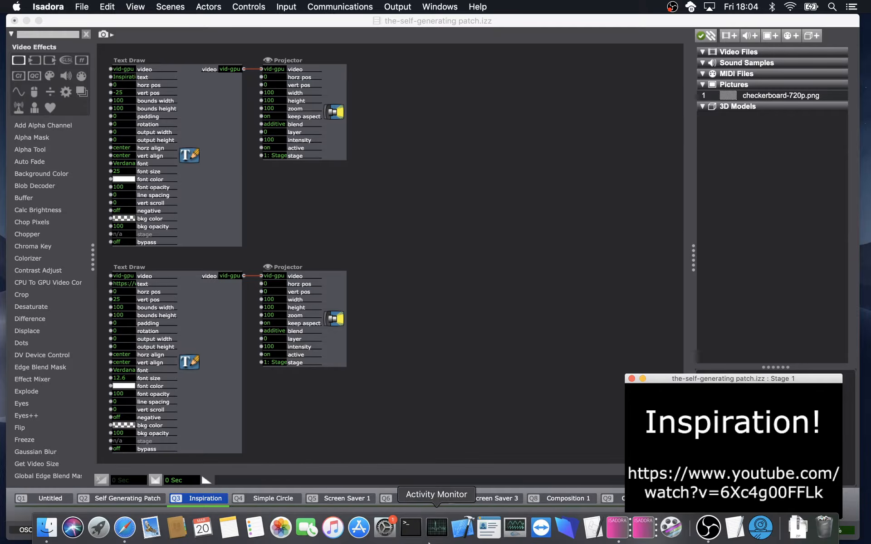
{"action": "left_click", "coordinate": [128, 534]}
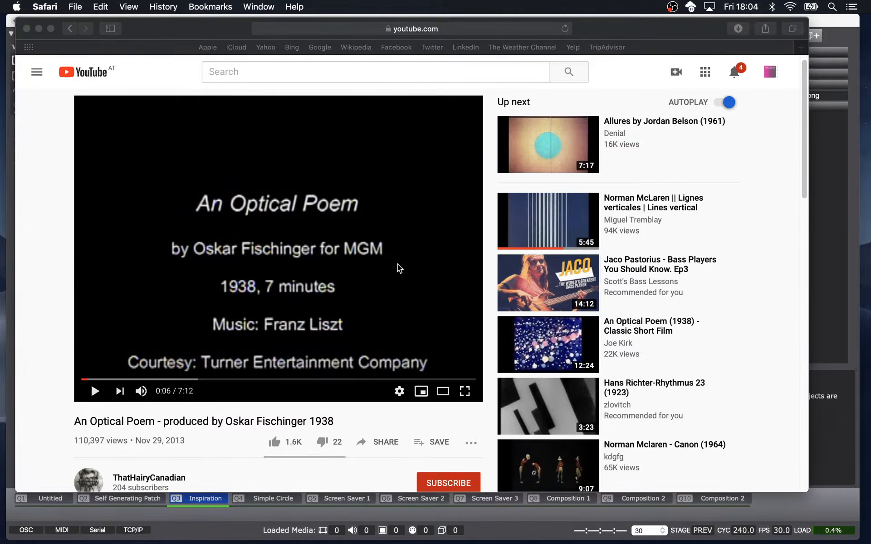
{"action": "left_click", "coordinate": [810, 253]}
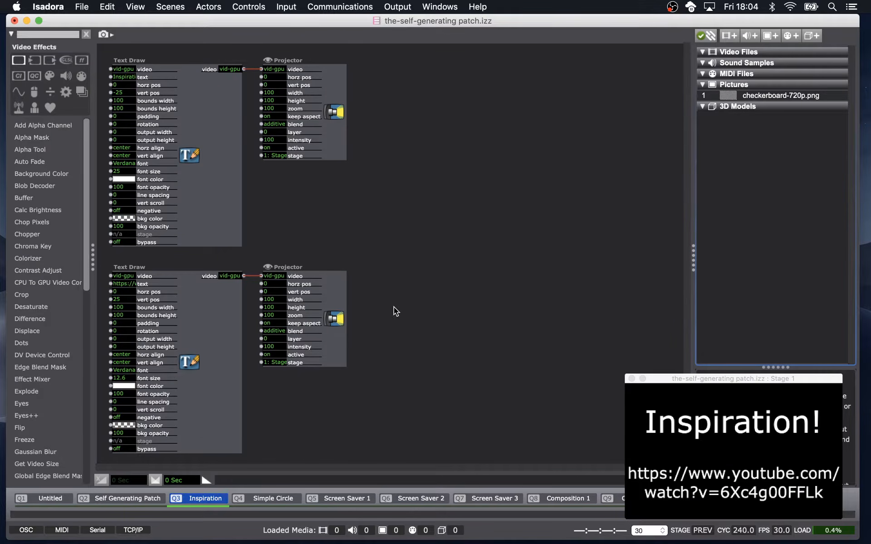
{"action": "key", "text": "super+Tab"}
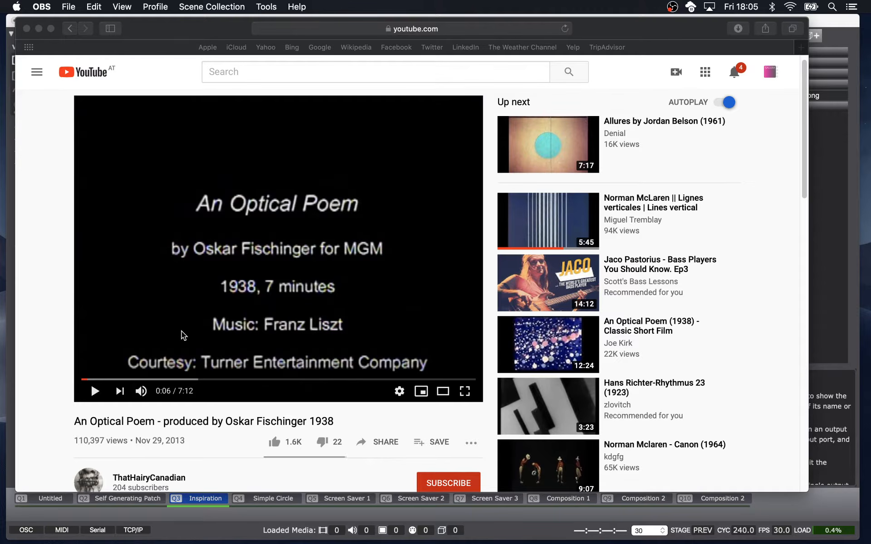
Play An Optical Poem and skip through its timeline to preview different sections.
{"action": "left_click", "coordinate": [98, 390]}
{"action": "left_click", "coordinate": [98, 389]}
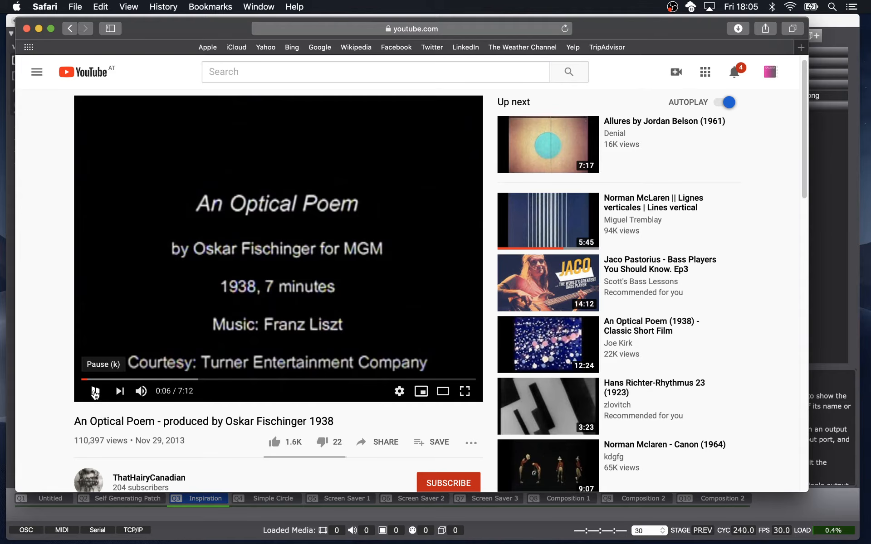
{"action": "left_click", "coordinate": [119, 379]}
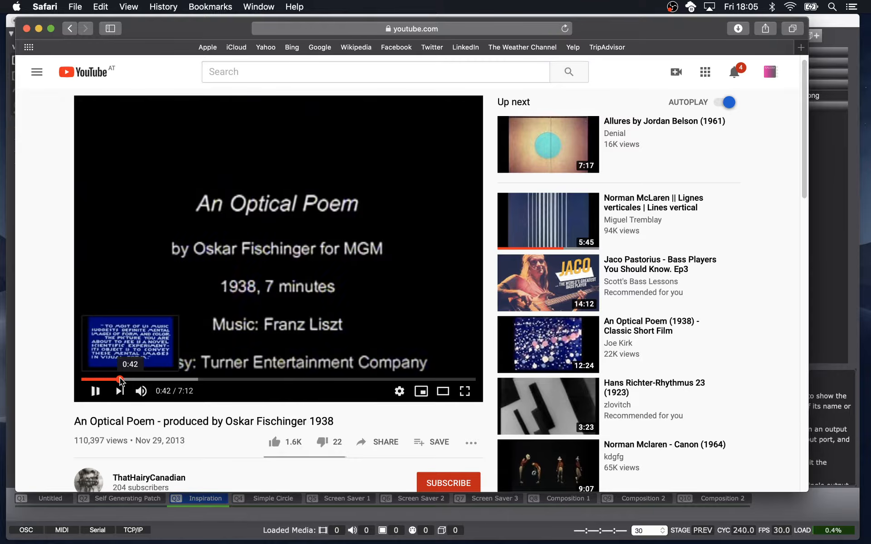
{"action": "left_click", "coordinate": [149, 380]}
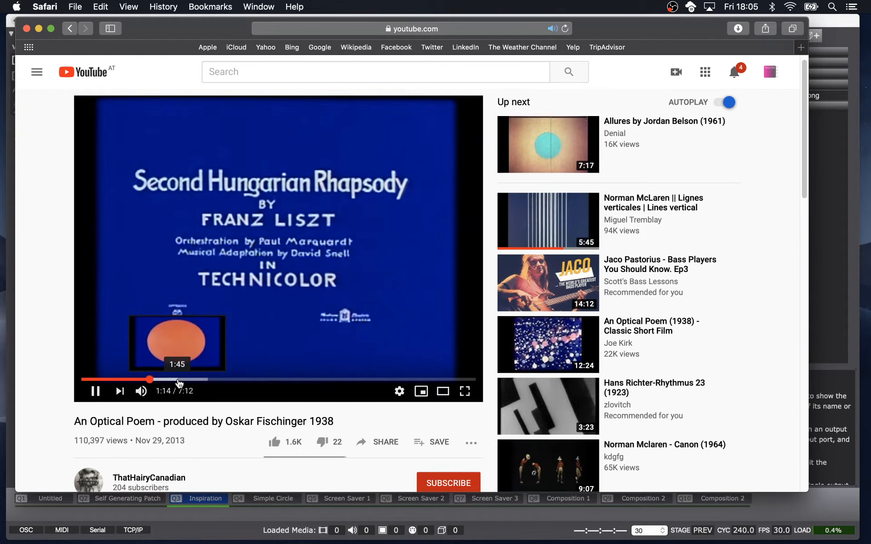
{"action": "left_click", "coordinate": [178, 379]}
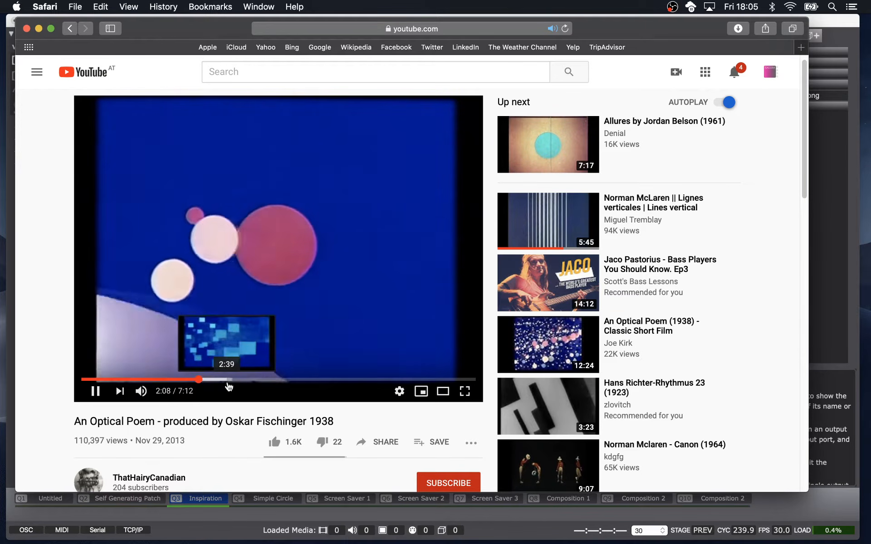
{"action": "left_click", "coordinate": [227, 379]}
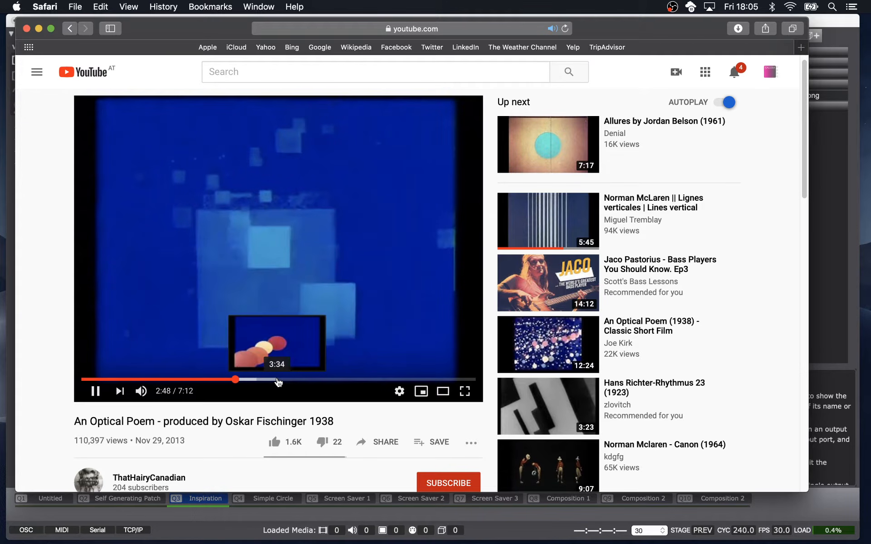
{"action": "left_click", "coordinate": [296, 379]}
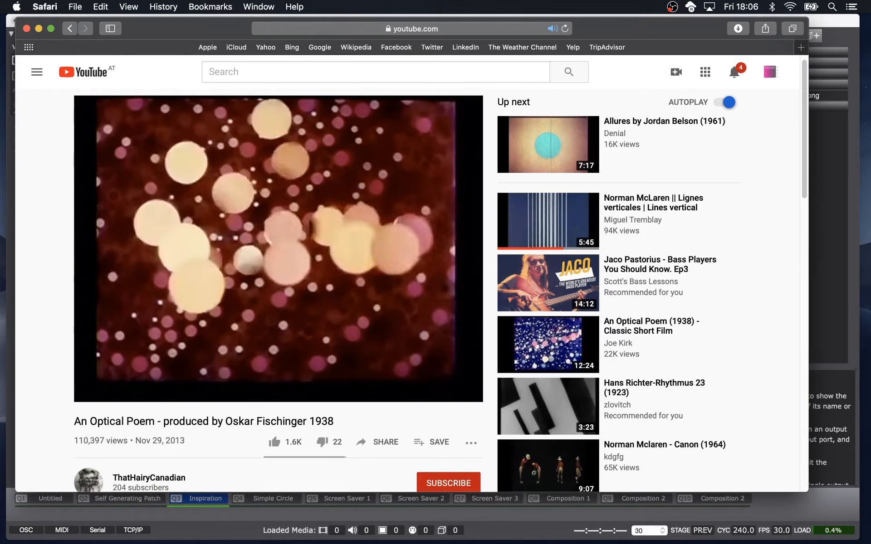
{"action": "mouse_move", "coordinate": [376, 360]}
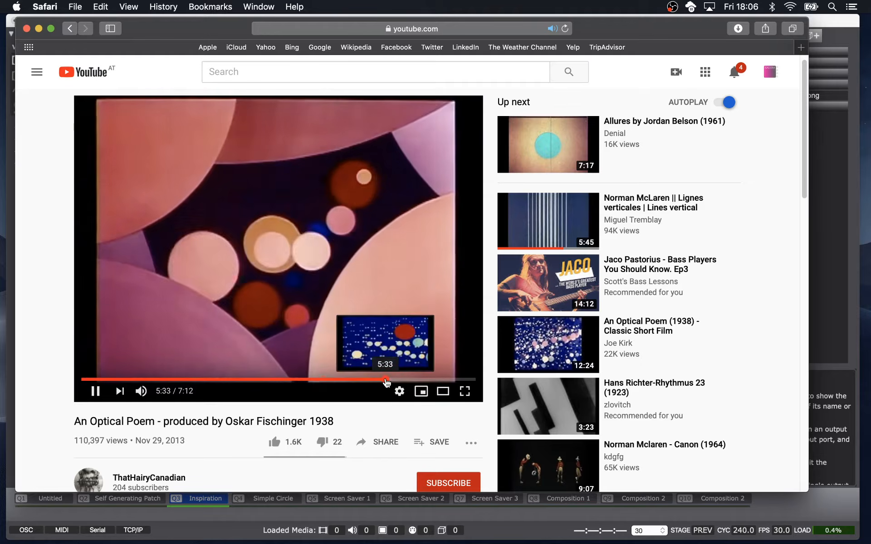
{"action": "left_click", "coordinate": [383, 379]}
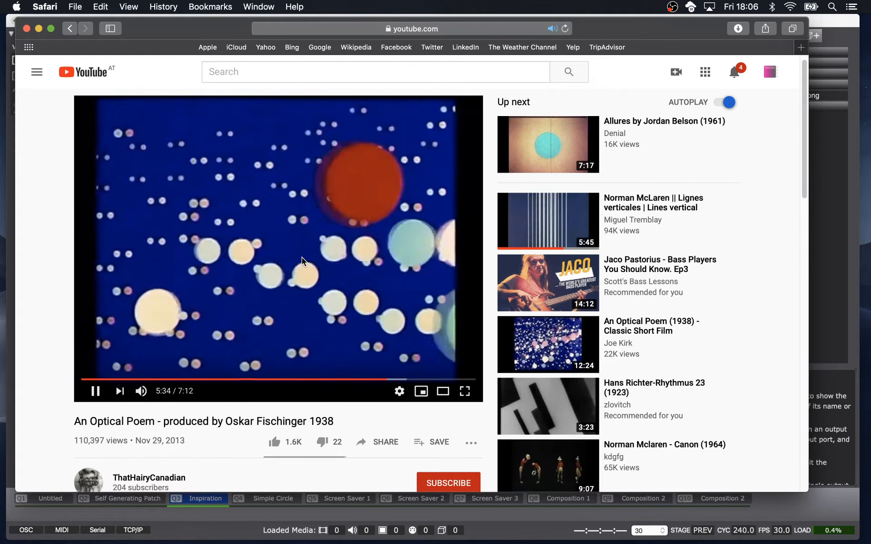
Close the browser window and advance to the Simple Circle scene.
{"action": "left_click", "coordinate": [27, 29]}
{"action": "left_click", "coordinate": [269, 178]}
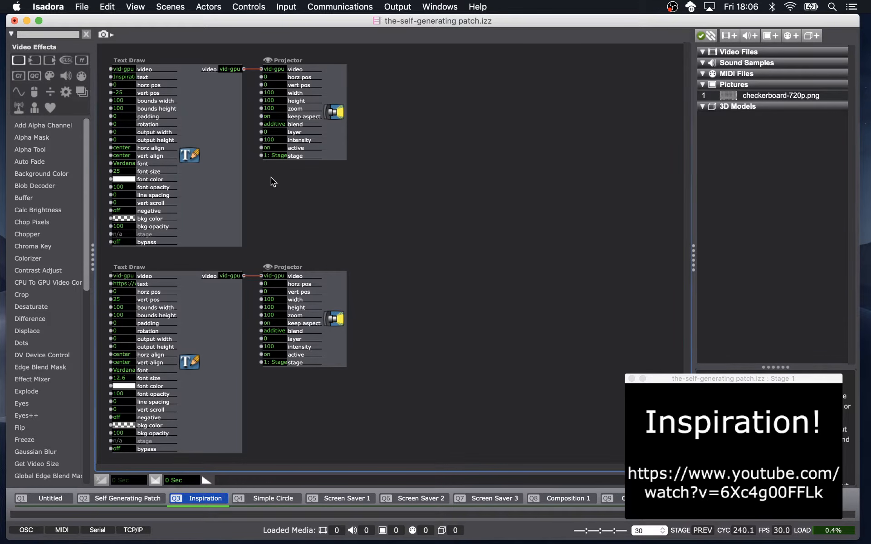
{"action": "key", "text": "space"}
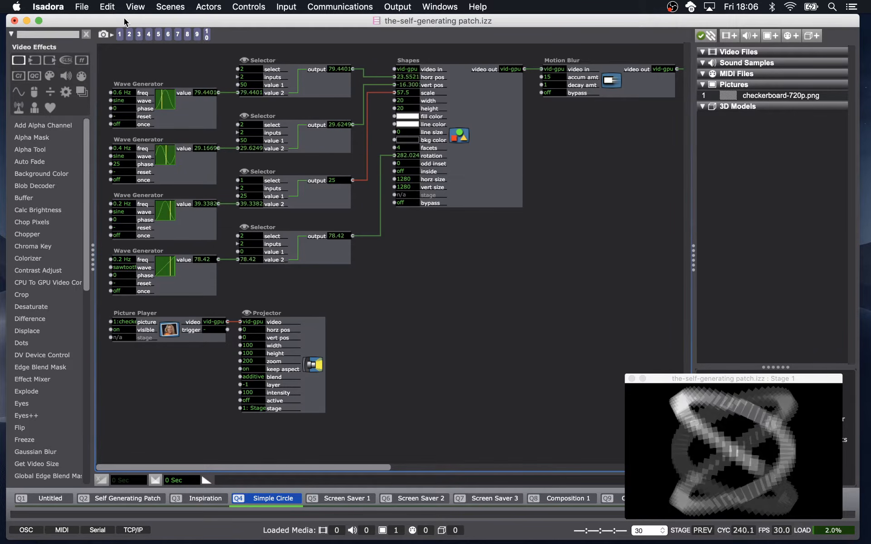
Recall snapshot 1 and inspect the Shapes and Motion Blur actors in the patch.
{"action": "left_click", "coordinate": [120, 35]}
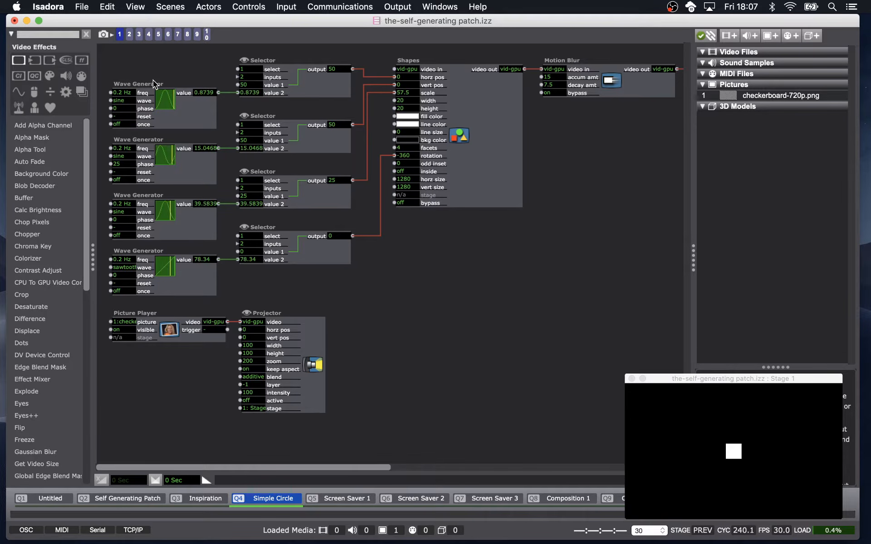
{"action": "left_click", "coordinate": [480, 143]}
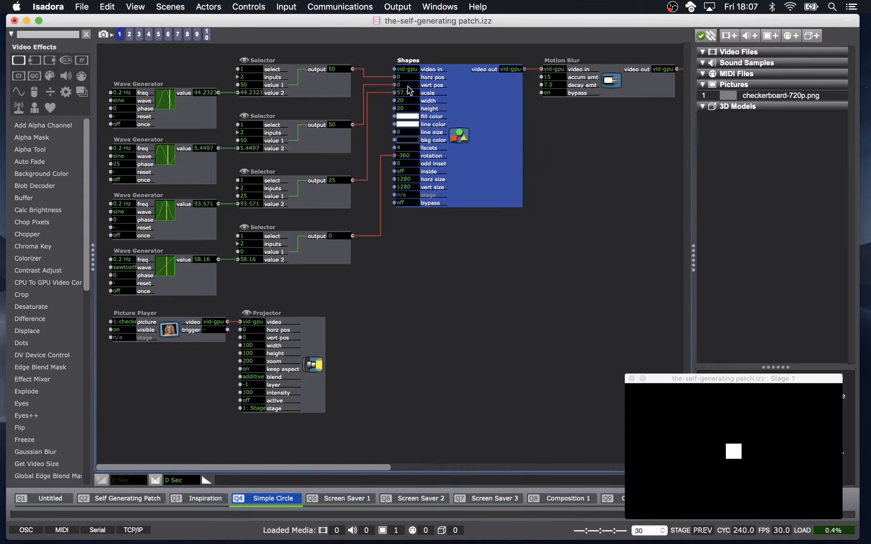
{"action": "mouse_move", "coordinate": [408, 89]}
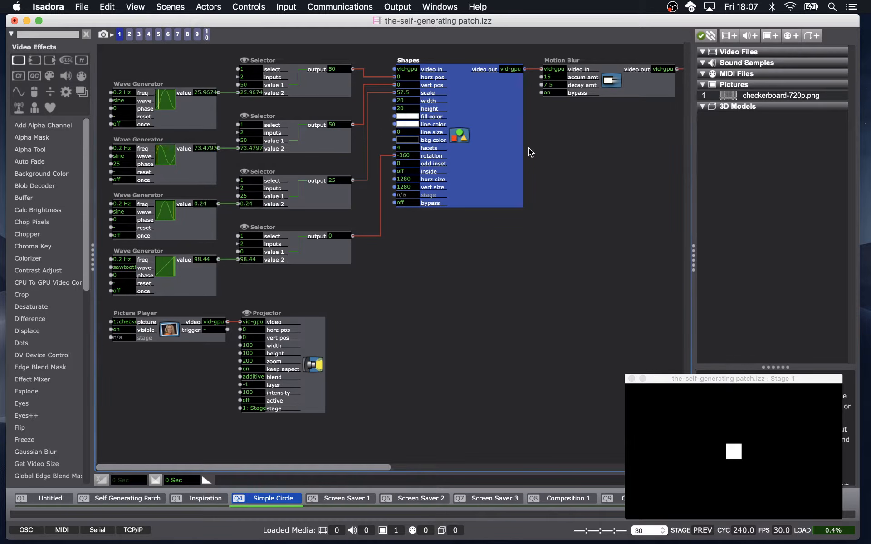
{"action": "scroll", "coordinate": [573, 151], "scroll_direction": "right", "scroll_amount": 5}
{"action": "scroll", "coordinate": [574, 151], "scroll_direction": "right", "scroll_amount": 1}
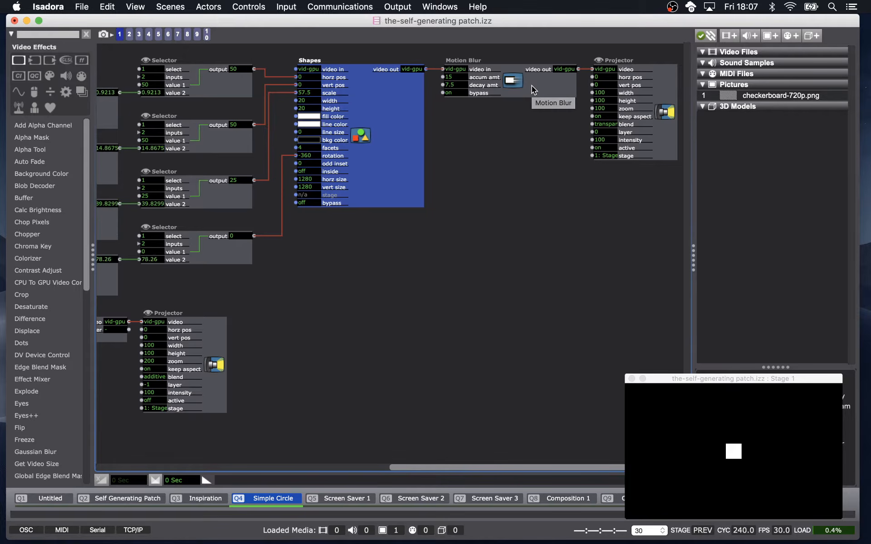
{"action": "left_click", "coordinate": [531, 85]}
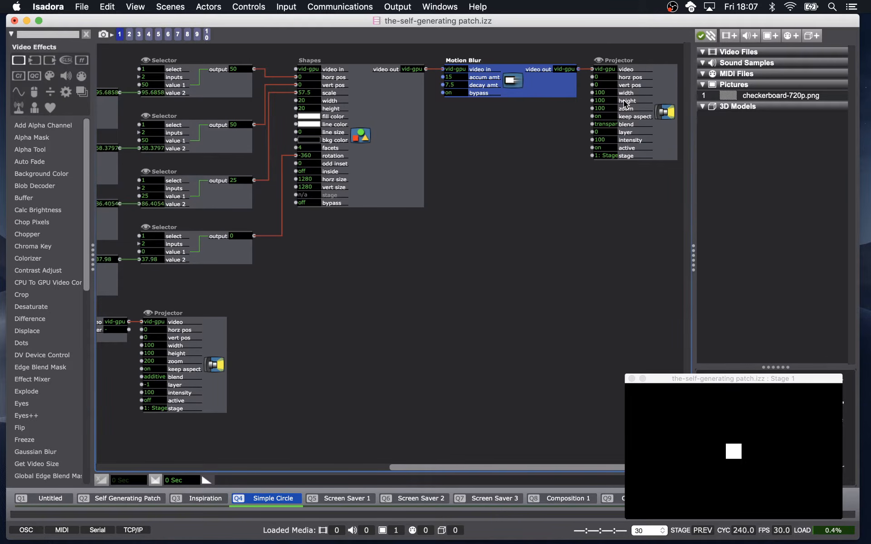
Hide the stages and show them again.
{"action": "left_click", "coordinate": [397, 6]}
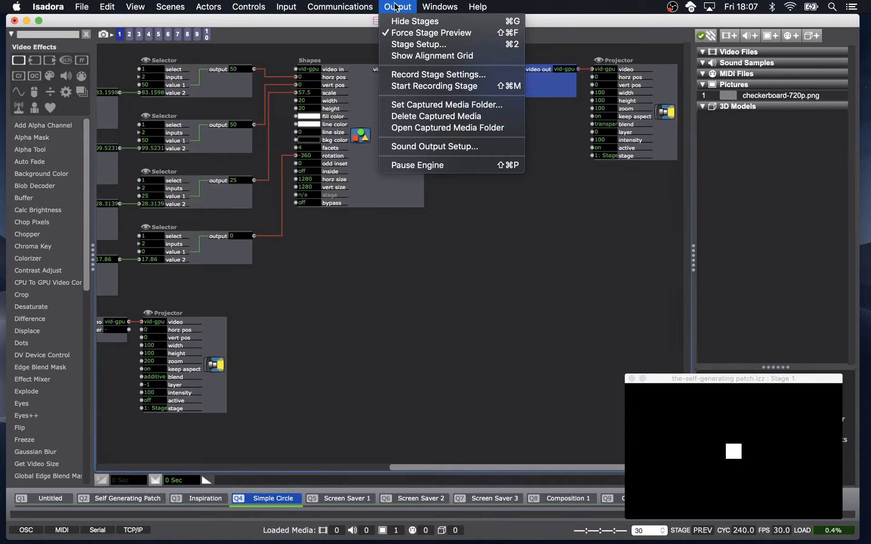
{"action": "left_click", "coordinate": [396, 7]}
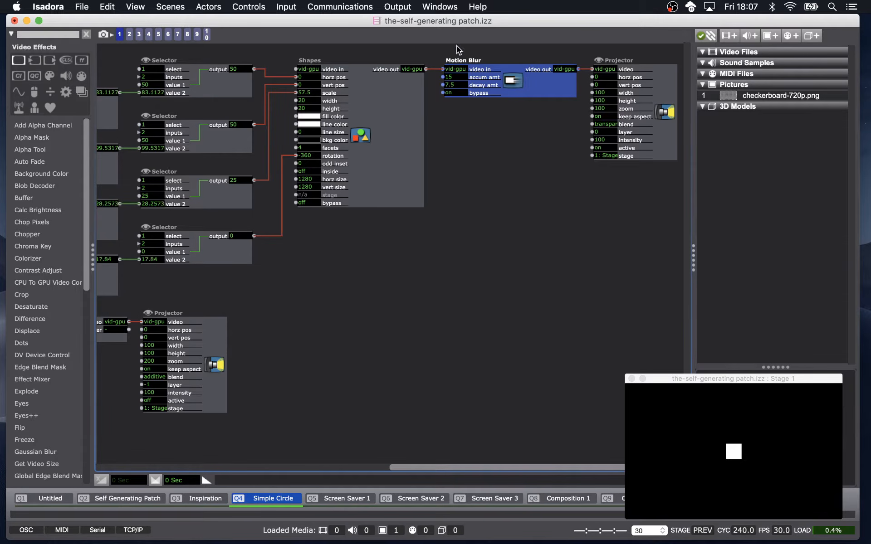
{"action": "left_click", "coordinate": [397, 7]}
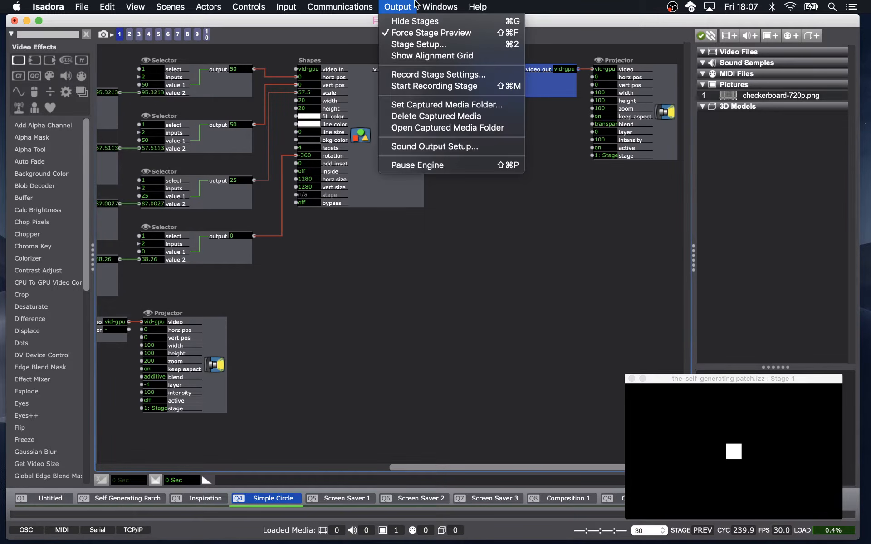
{"action": "left_click", "coordinate": [410, 26]}
{"action": "left_click", "coordinate": [394, 6]}
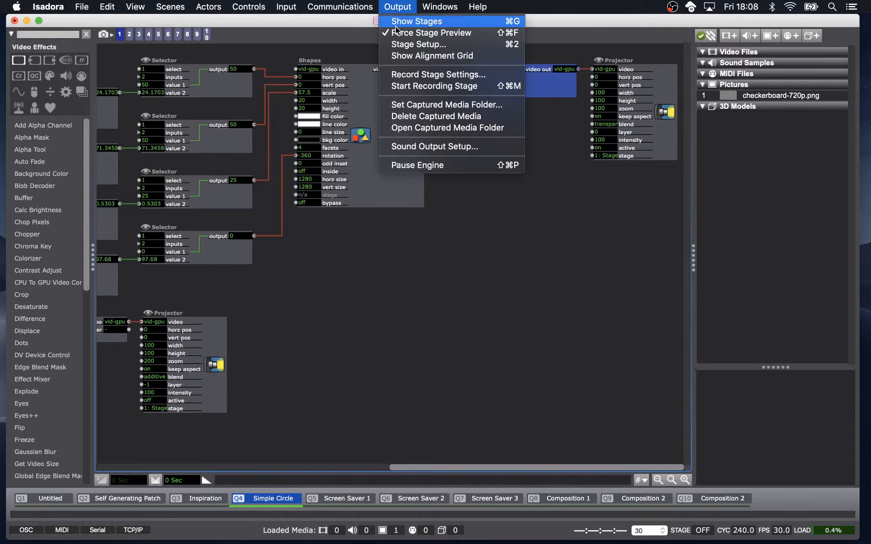
{"action": "left_click", "coordinate": [394, 22]}
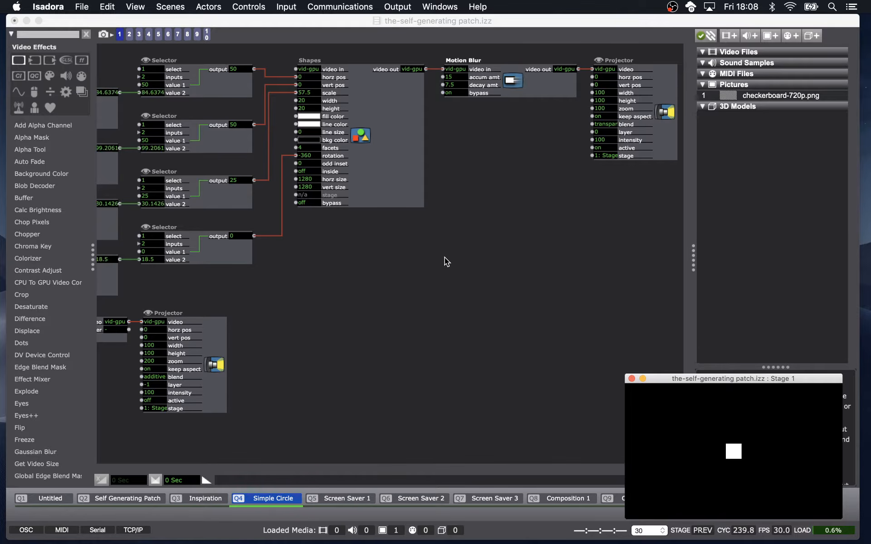
Set the Shapes actor's horz pos and vert pos inputs to 0.
{"action": "left_click", "coordinate": [311, 78]}
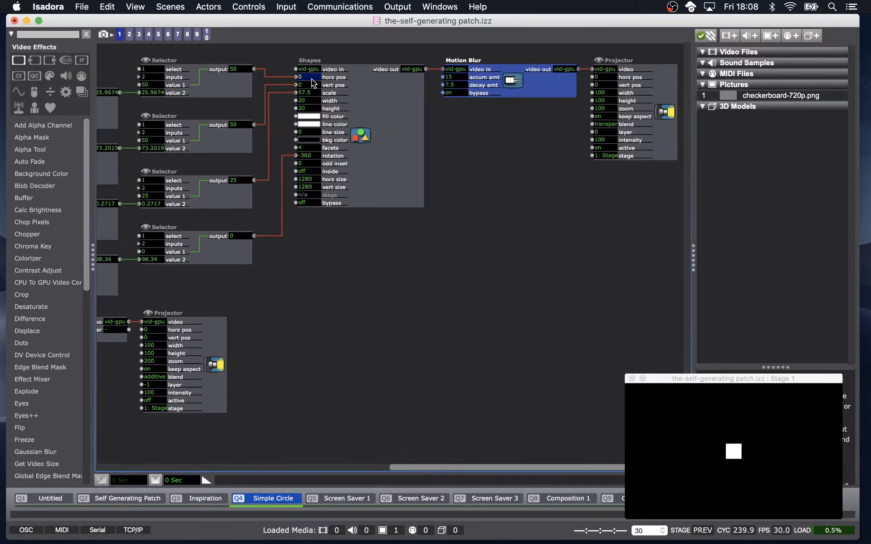
{"action": "left_click_drag", "start_coordinate": [311, 78], "coordinate": [314, 105]}
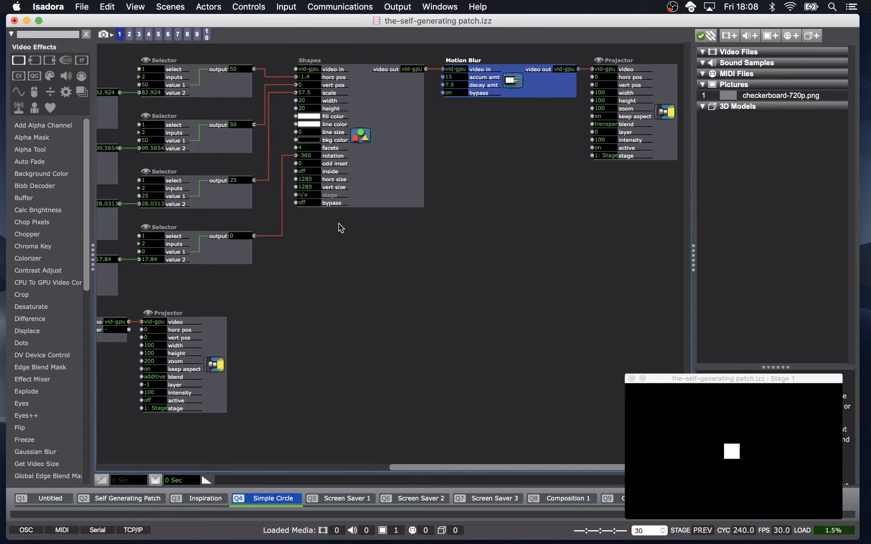
{"action": "left_click", "coordinate": [311, 78]}
{"action": "type", "text": "0"}
{"action": "left_click", "coordinate": [310, 86]}
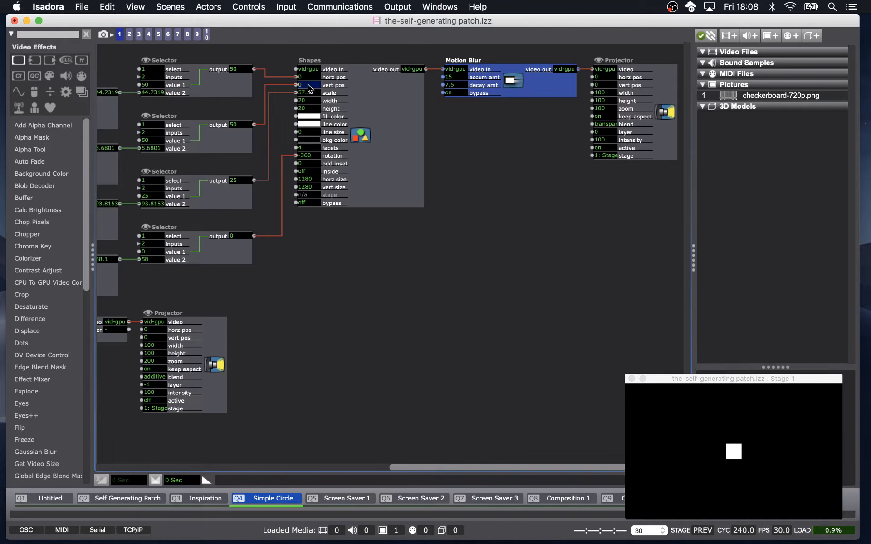
{"action": "mouse_move", "coordinate": [308, 85]}
{"action": "left_mouse_down"}
{"action": "mouse_move", "coordinate": [305, 149]}
{"action": "mouse_move", "coordinate": [315, 77]}
{"action": "mouse_move", "coordinate": [298, 199]}
{"action": "mouse_move", "coordinate": [298, 88]}
{"action": "mouse_move", "coordinate": [308, 123]}
{"action": "mouse_move", "coordinate": [311, 75]}
{"action": "mouse_move", "coordinate": [309, 85]}
{"action": "left_mouse_up"}
{"action": "type", "text": "0"}
{"action": "key", "text": "Return"}
Recall snapshot 2 and snapshot 3 in turn.
{"action": "left_click", "coordinate": [355, 205]}
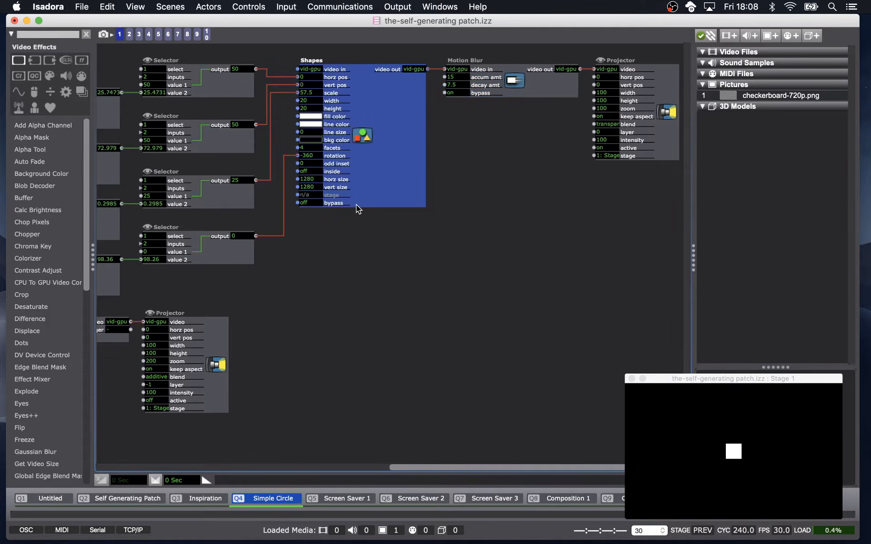
{"action": "scroll", "coordinate": [356, 205], "scroll_direction": "left", "scroll_amount": 5}
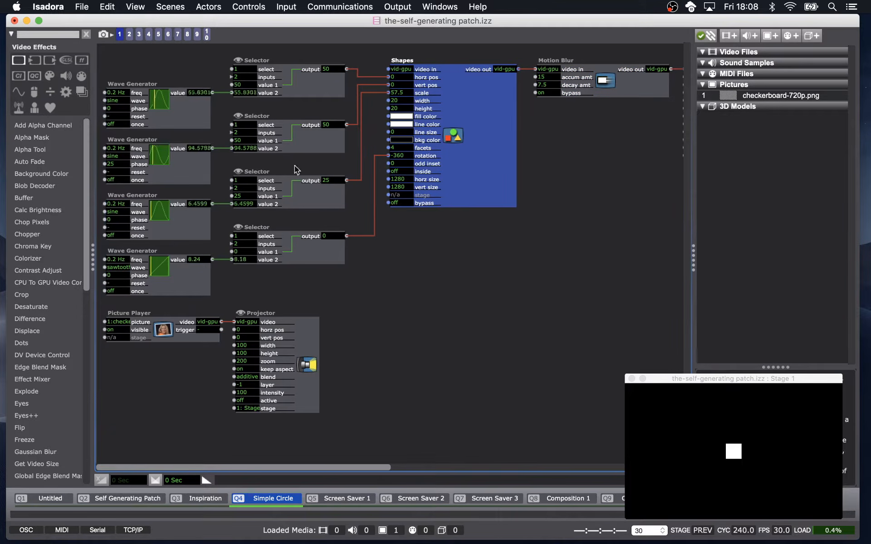
{"action": "left_click", "coordinate": [128, 35]}
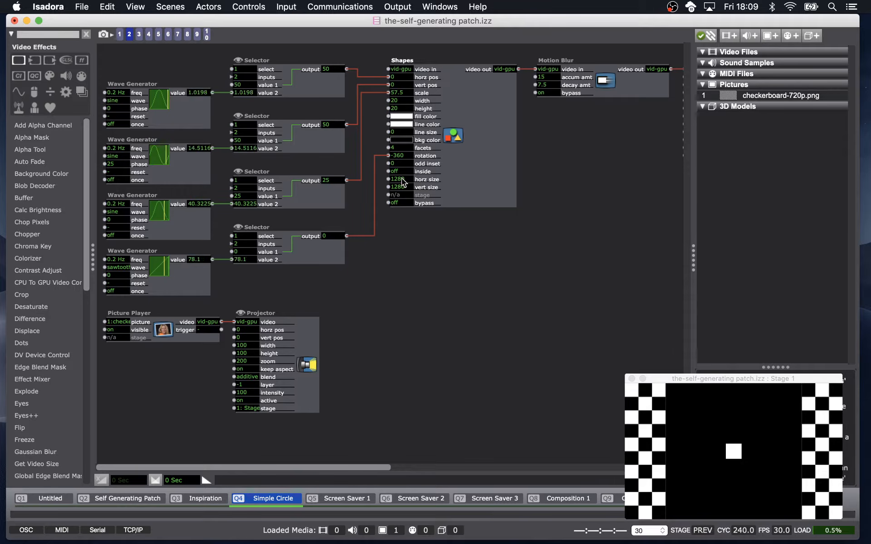
{"action": "mouse_move", "coordinate": [405, 188]}
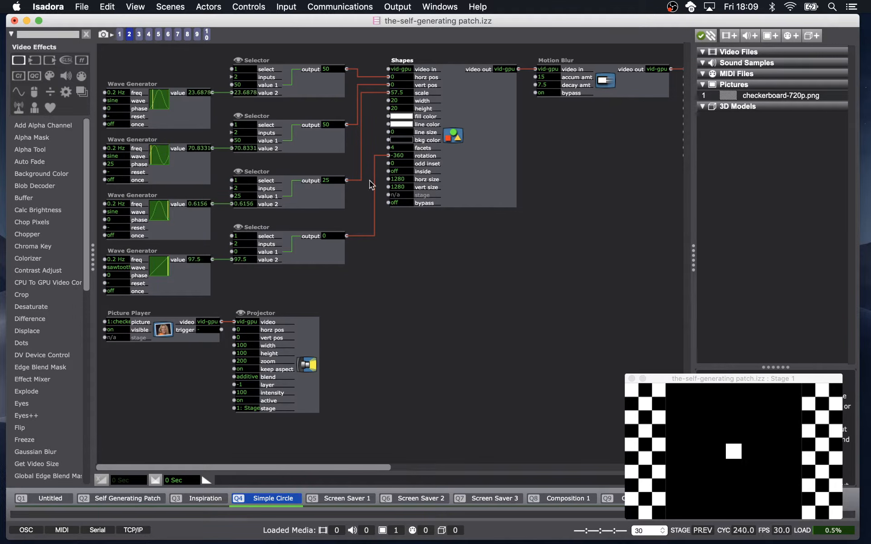
{"action": "left_click", "coordinate": [139, 34]}
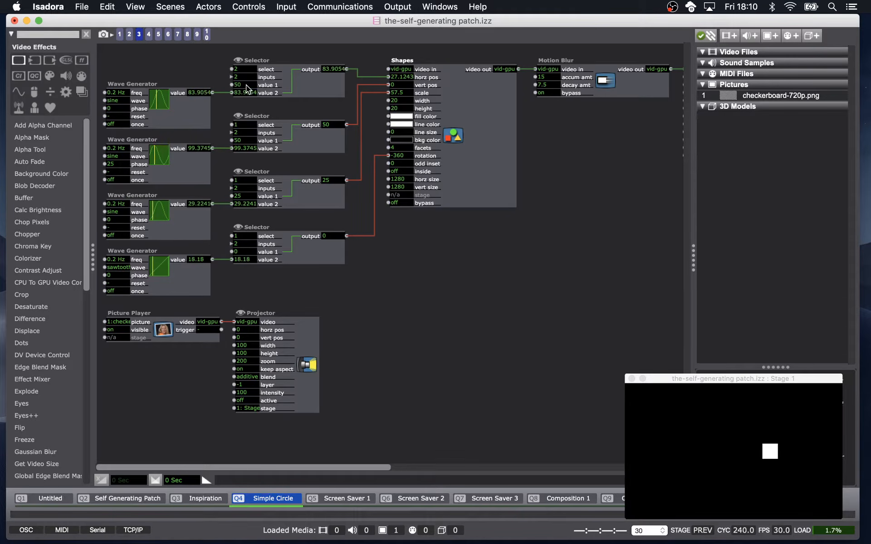
Set the top Selector's select input to 1 and open the Shapes horz pos input's properties.
{"action": "left_click", "coordinate": [247, 70]}
{"action": "type", "text": "1"}
{"action": "key", "text": "Return"}
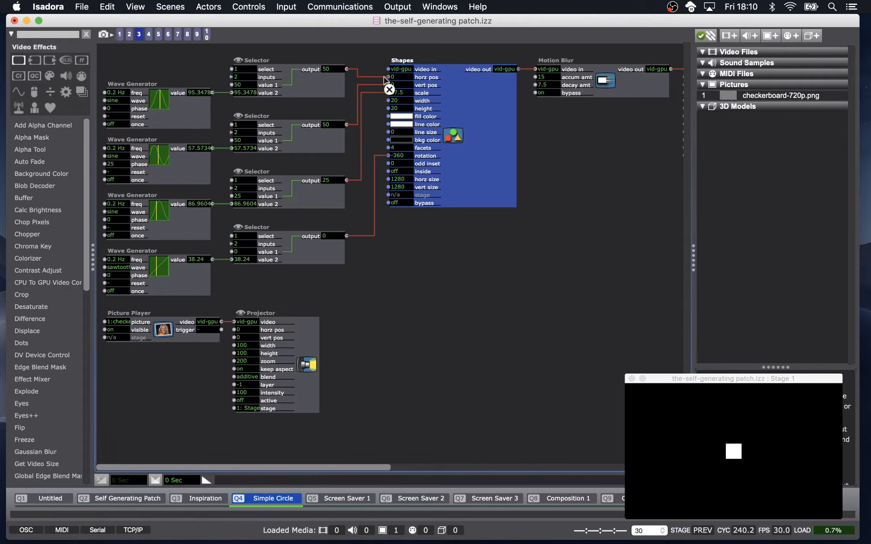
{"action": "left_click", "coordinate": [427, 81]}
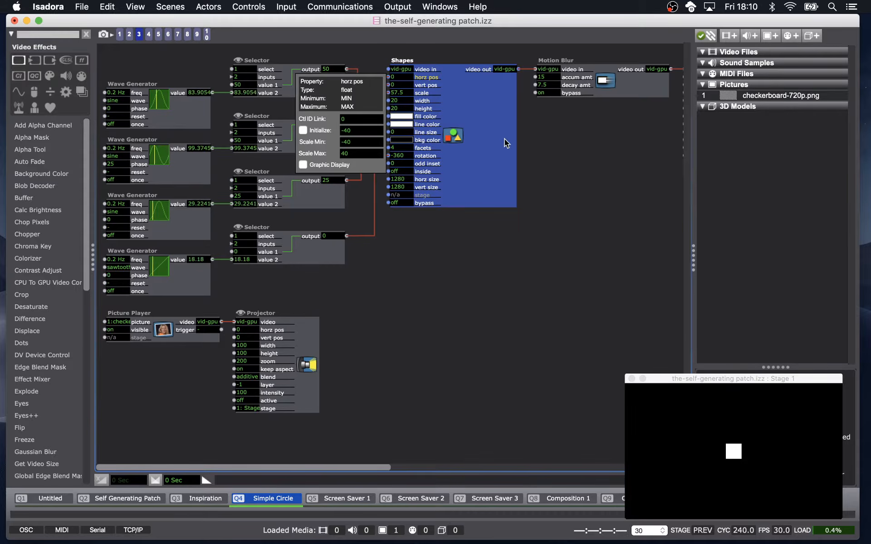
Close the horz pos properties and set the top Selector's select input to 2.
{"action": "left_click", "coordinate": [551, 159]}
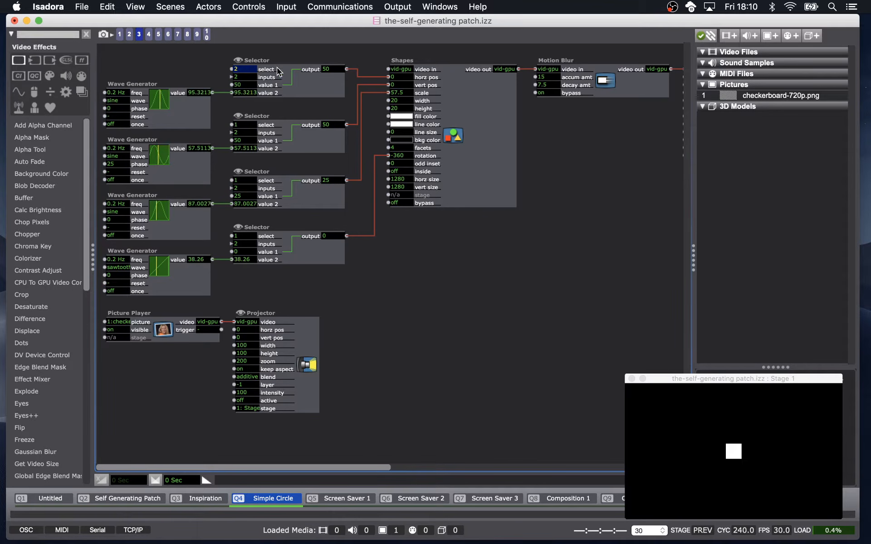
{"action": "key", "text": "Return"}
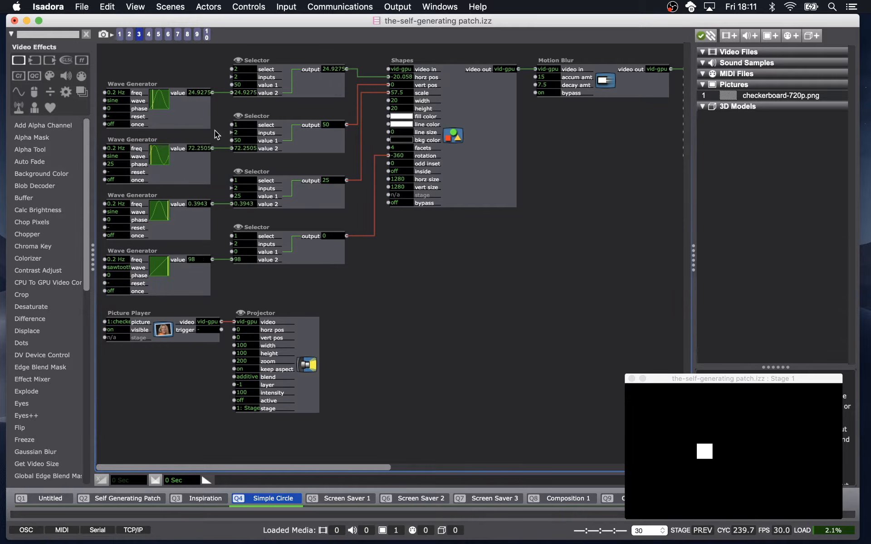
Try the top Wave Generator's frequency at 1 Hz, then return it to 0.2 Hz.
{"action": "left_click", "coordinate": [162, 137]}
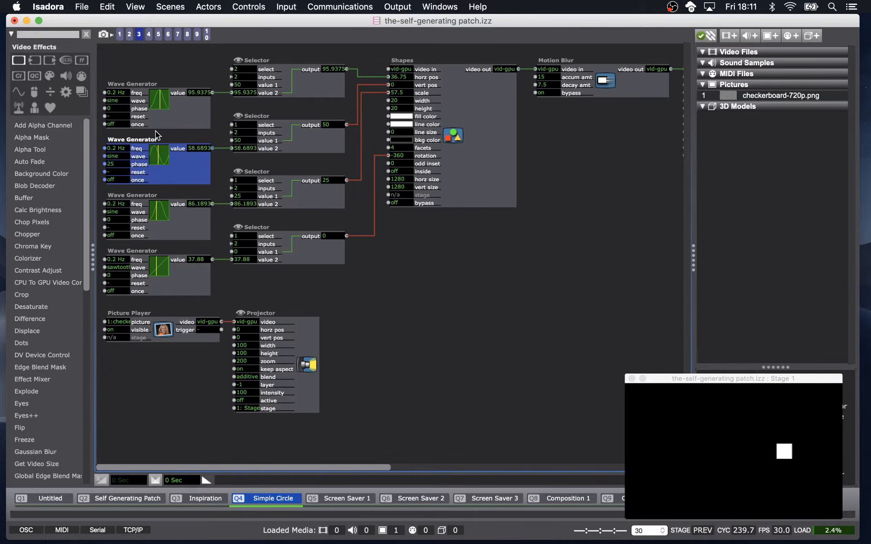
{"action": "left_click", "coordinate": [121, 92]}
{"action": "type", "text": "1"}
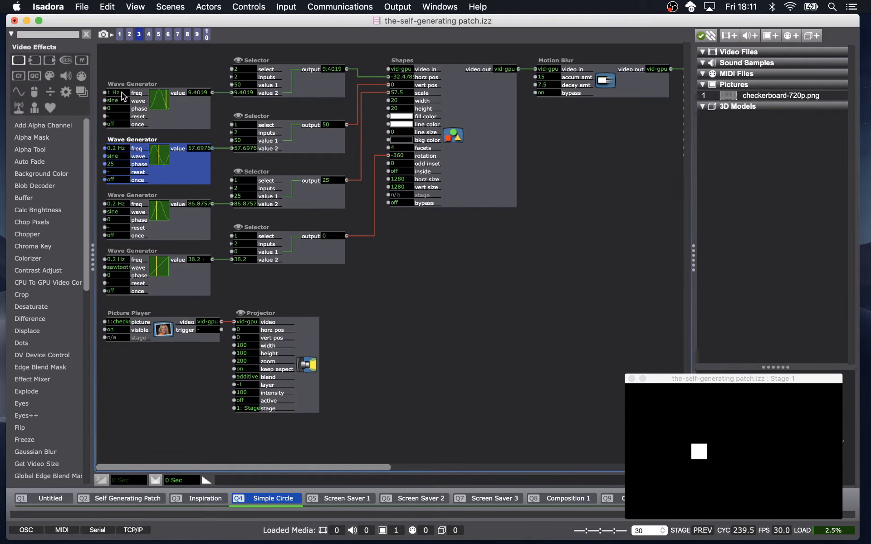
{"action": "type", "text": ".2"}
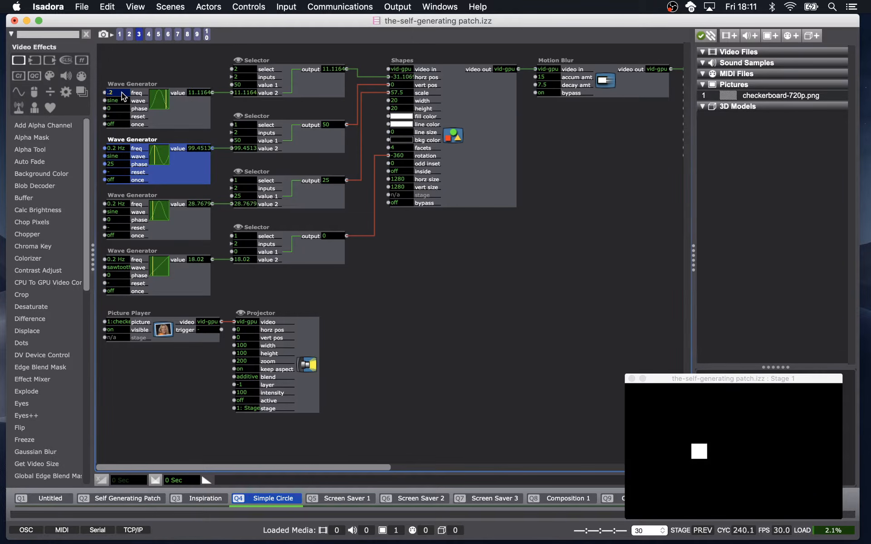
{"action": "key", "text": "Return"}
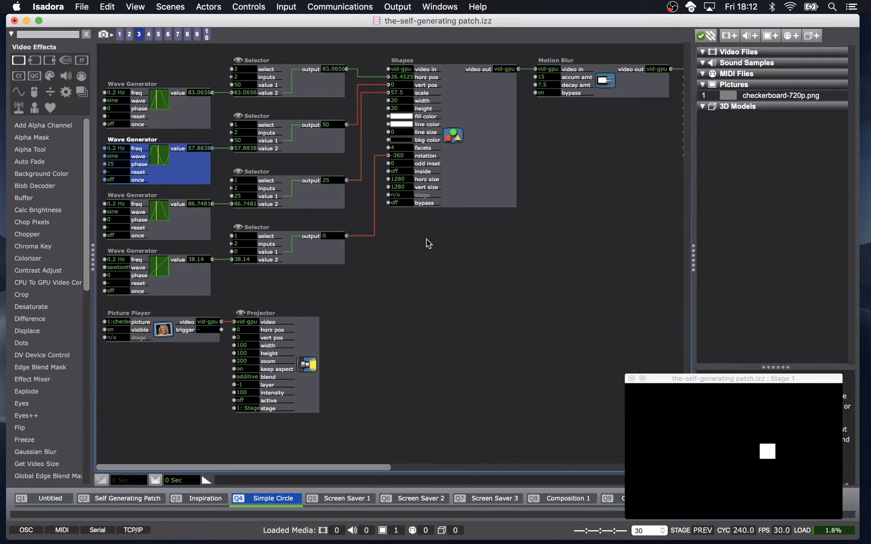
Recall snapshot 4.
{"action": "left_click", "coordinate": [148, 35]}
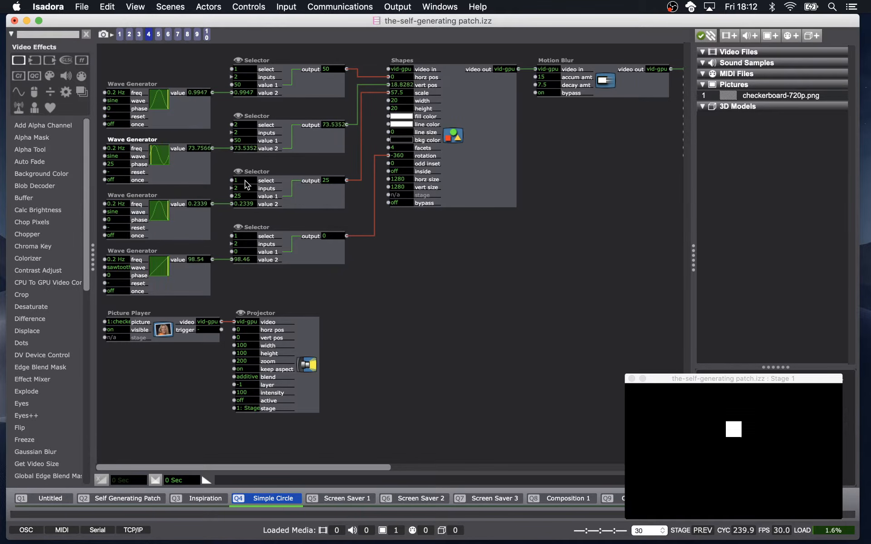
{"action": "mouse_move", "coordinate": [245, 181]}
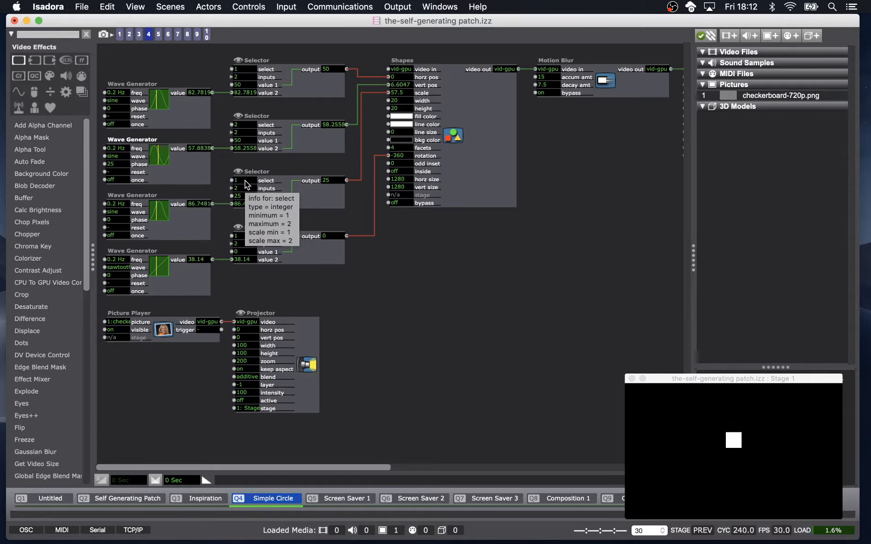
Select the second Selector and recall snapshot 5.
{"action": "left_click", "coordinate": [319, 140]}
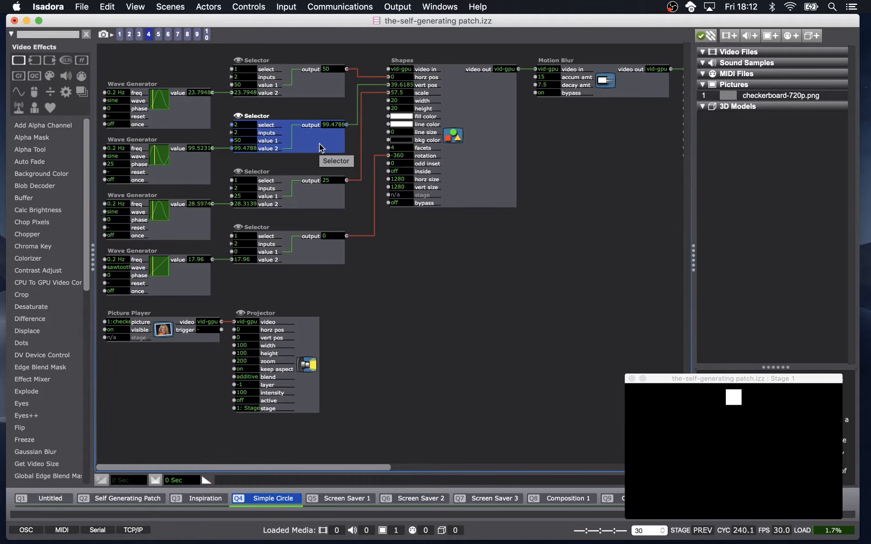
{"action": "left_click", "coordinate": [158, 34]}
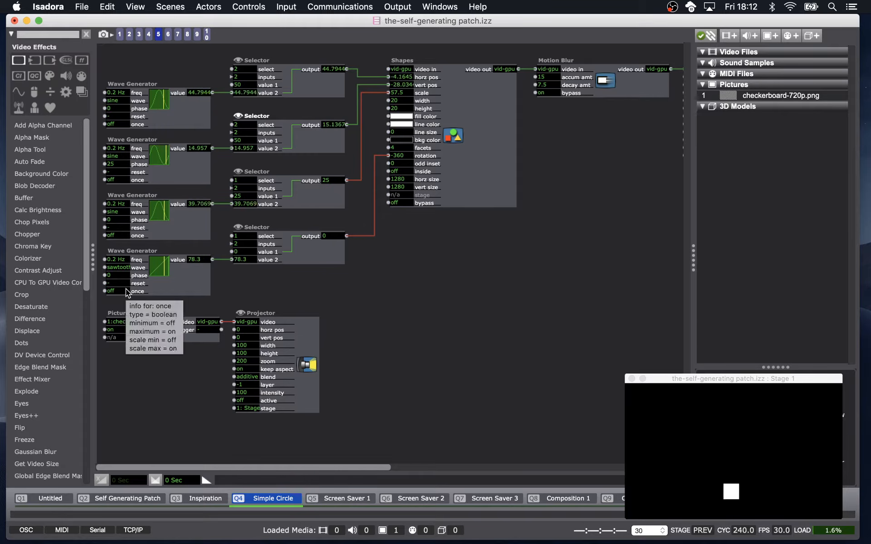
Reactivate the Simple Circle scene and recall snapshot 6.
{"action": "left_click", "coordinate": [230, 499]}
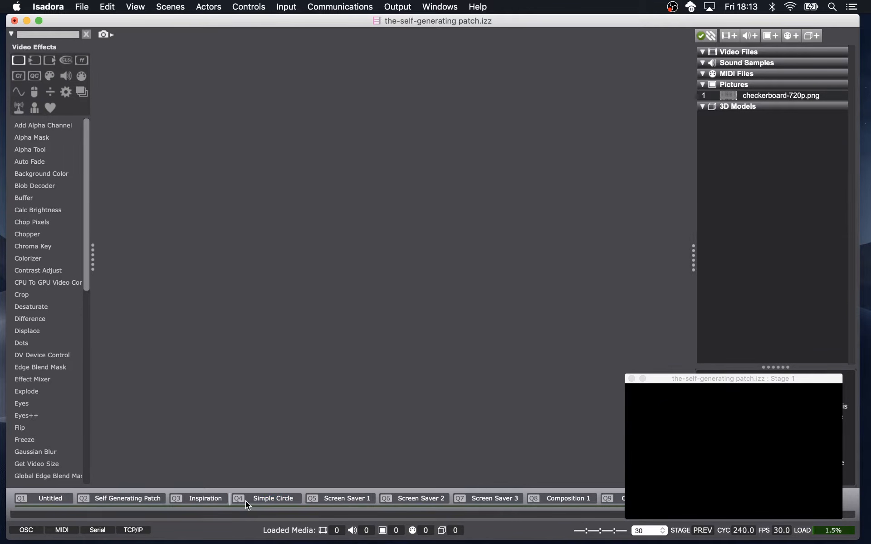
{"action": "left_click", "coordinate": [246, 501]}
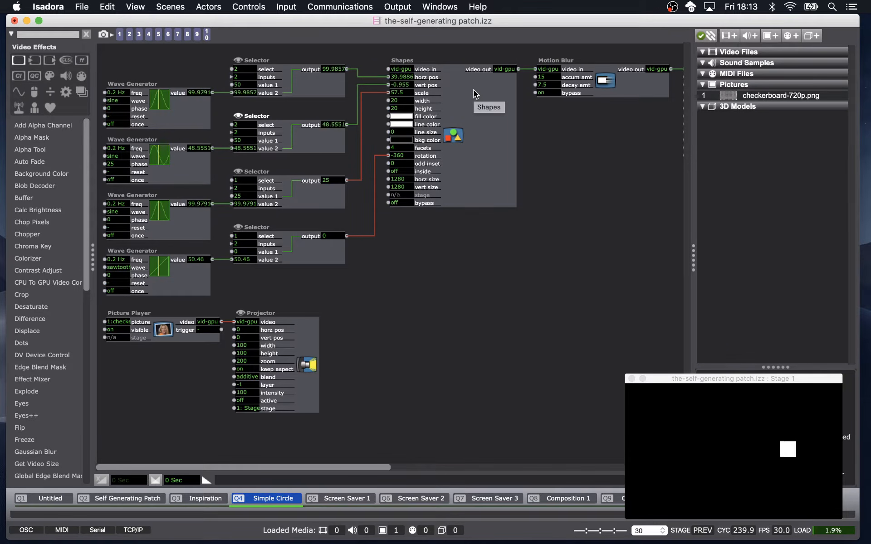
{"action": "left_click", "coordinate": [168, 35]}
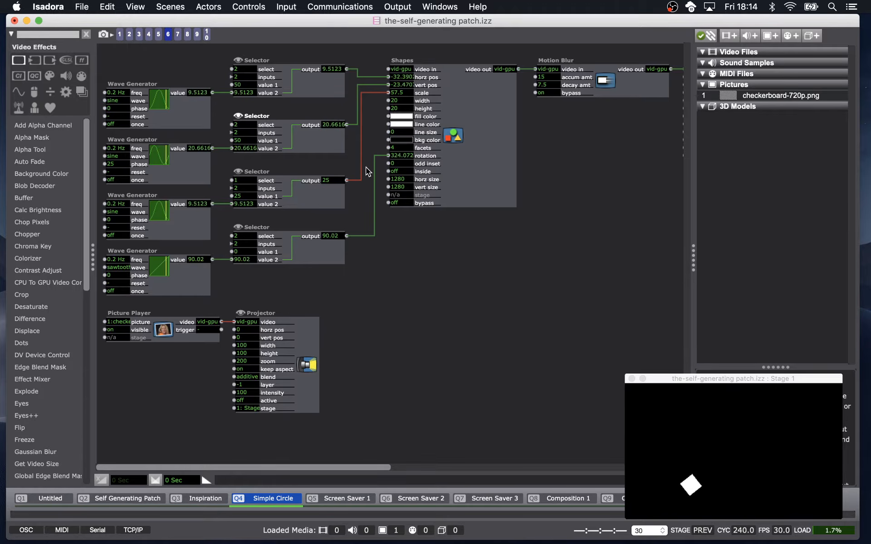
Inspect the properties of the Shapes actor's rotation input.
{"action": "left_click", "coordinate": [331, 256]}
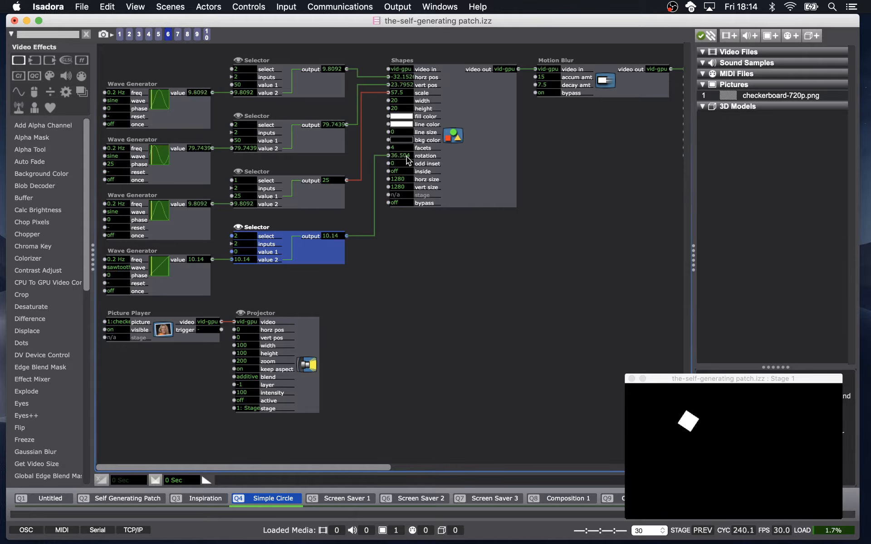
{"action": "mouse_move", "coordinate": [406, 156]}
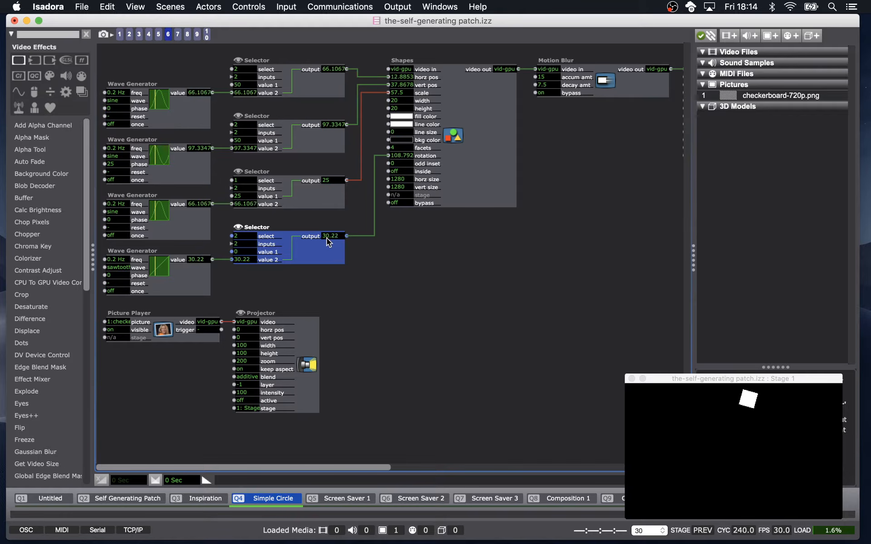
{"action": "double_click", "coordinate": [423, 157]}
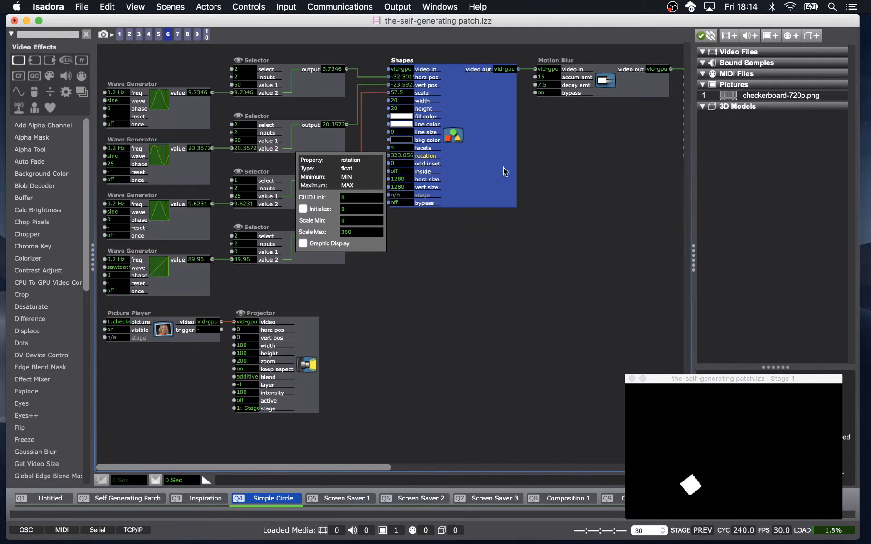
{"action": "left_click", "coordinate": [556, 189]}
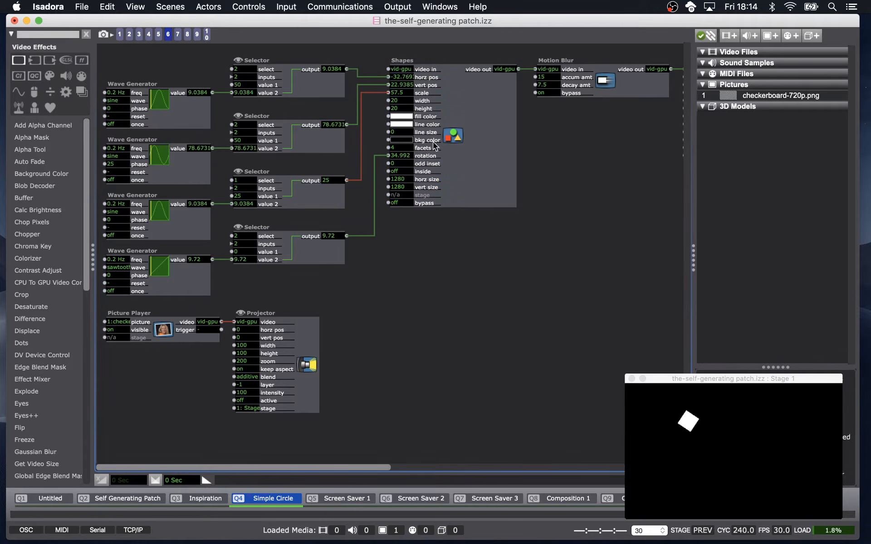
Recall snapshot 7.
{"action": "left_click", "coordinate": [177, 34]}
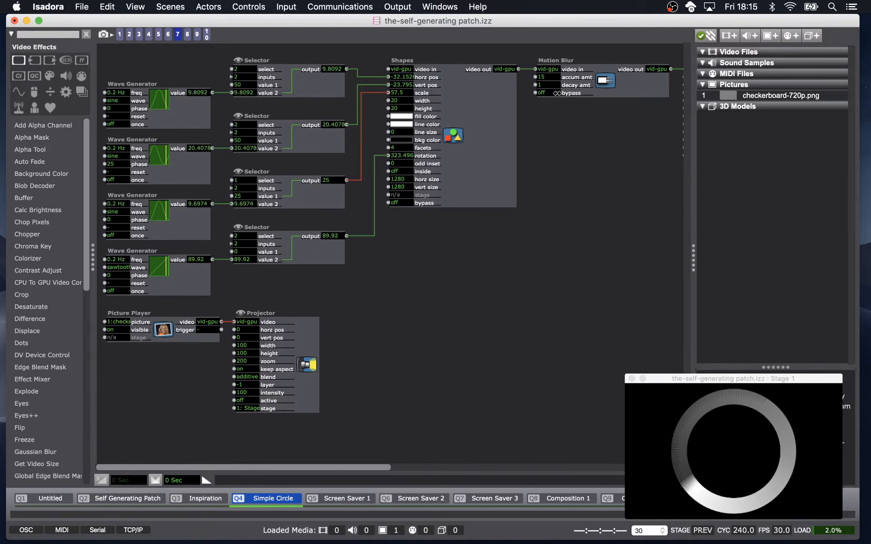
{"action": "mouse_move", "coordinate": [554, 93]}
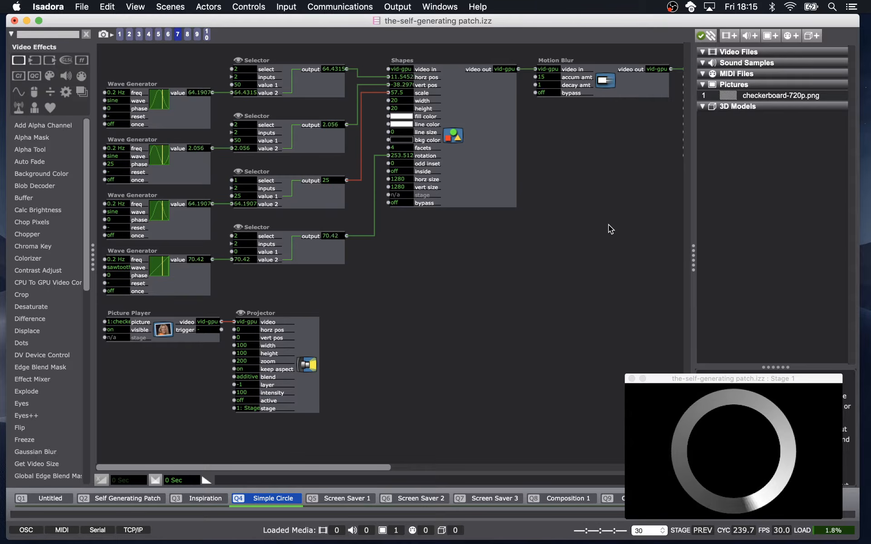
Try the Motion Blur decay amt at 15, then restore it to 1.
{"action": "left_click", "coordinate": [553, 86]}
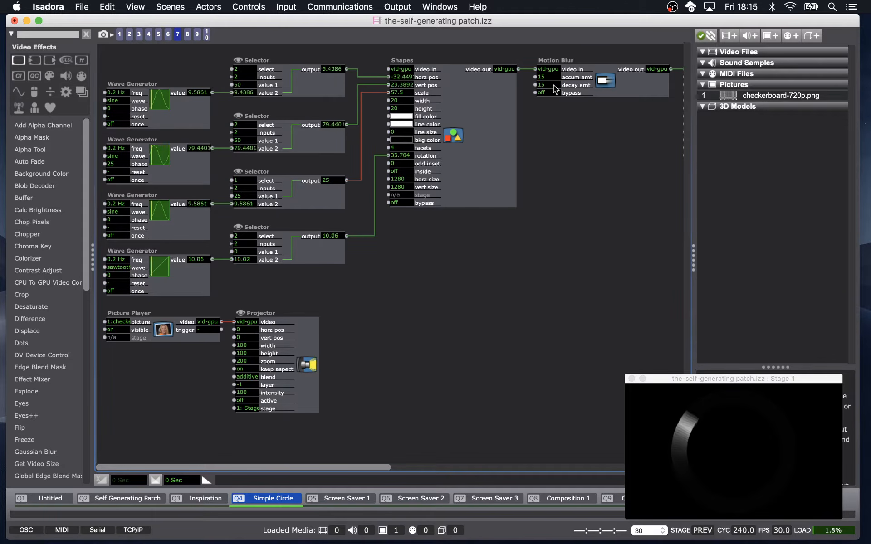
{"action": "mouse_move", "coordinate": [553, 86]}
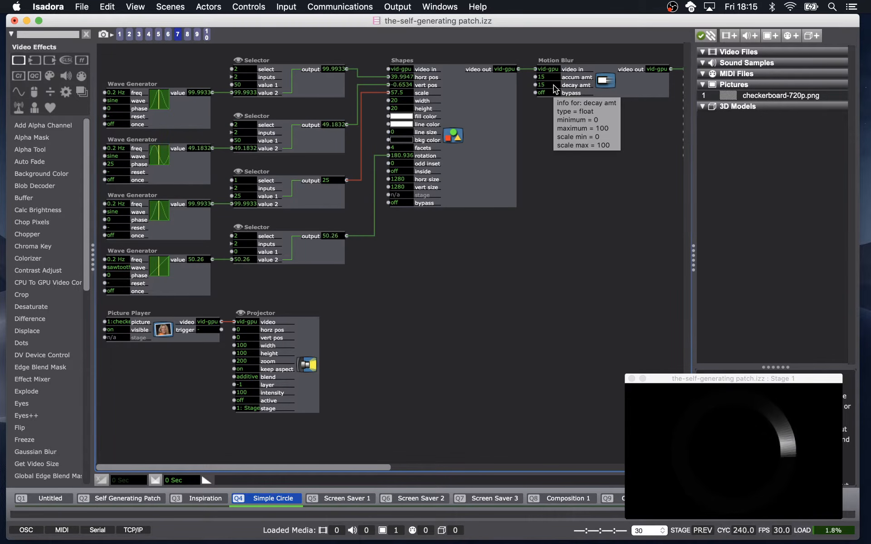
{"action": "left_click", "coordinate": [553, 85]}
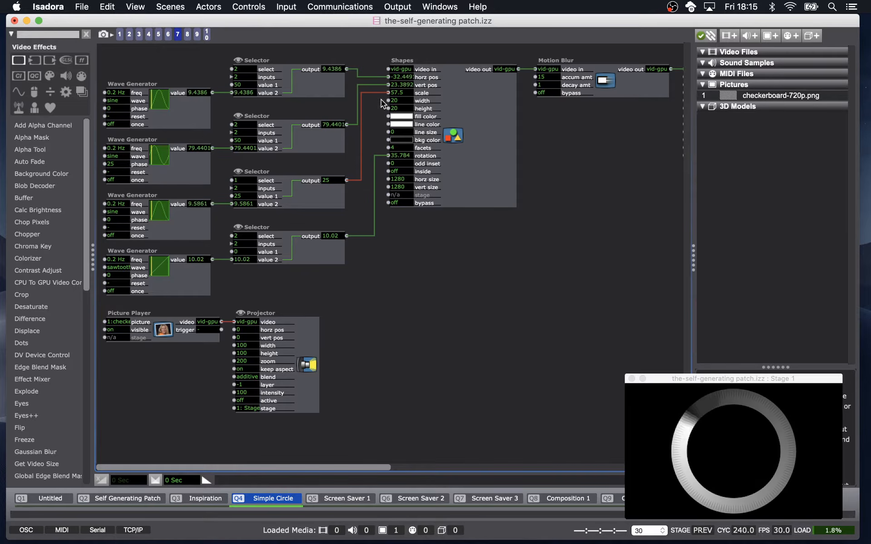
Recall snapshot 8 and then snapshot 9.
{"action": "left_click", "coordinate": [188, 38]}
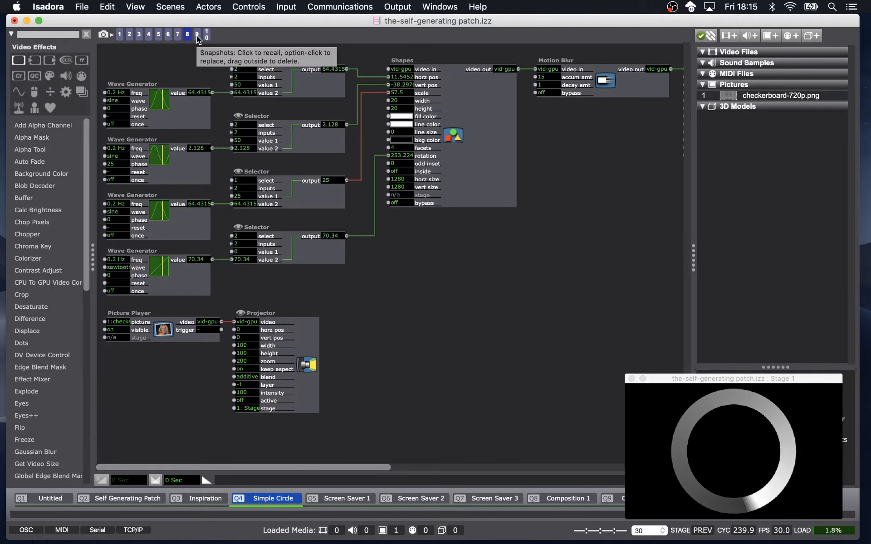
{"action": "left_click", "coordinate": [196, 35]}
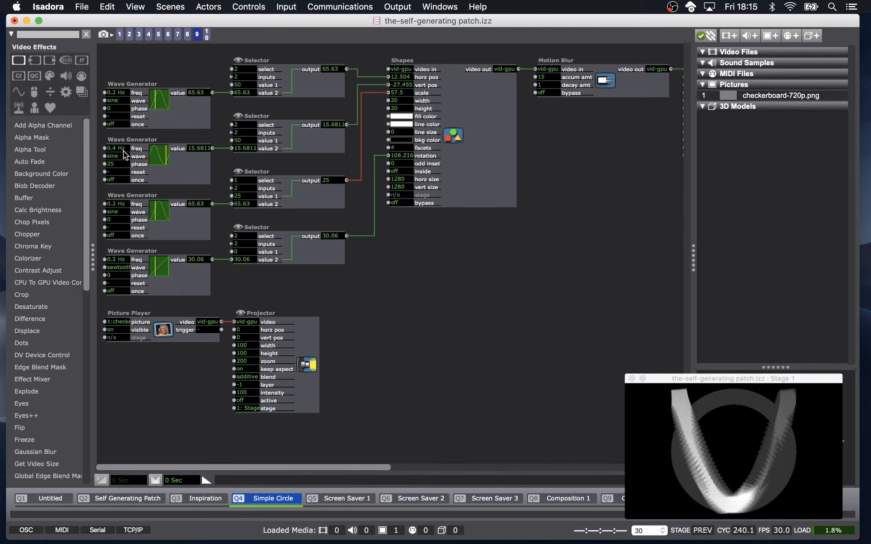
Set the second Wave Generator's frequency to 0.6 Hz.
{"action": "mouse_move", "coordinate": [124, 154]}
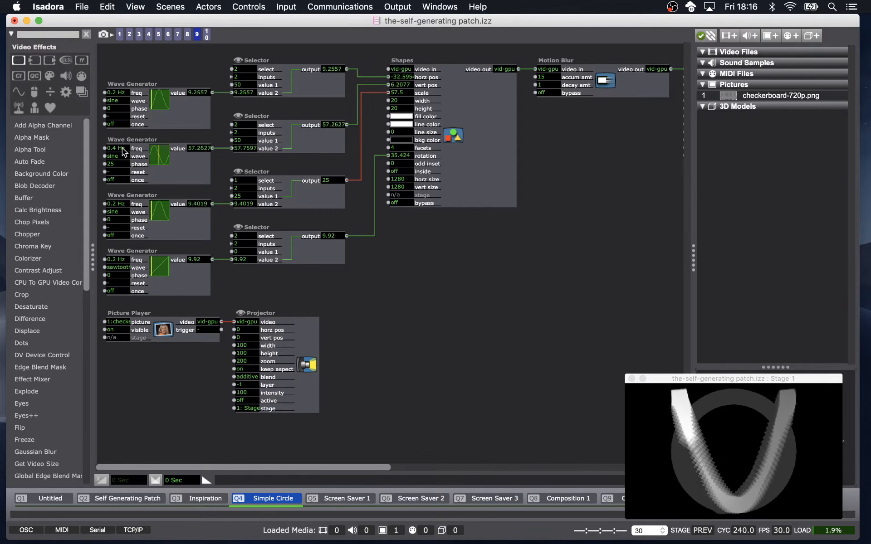
{"action": "left_click", "coordinate": [122, 149]}
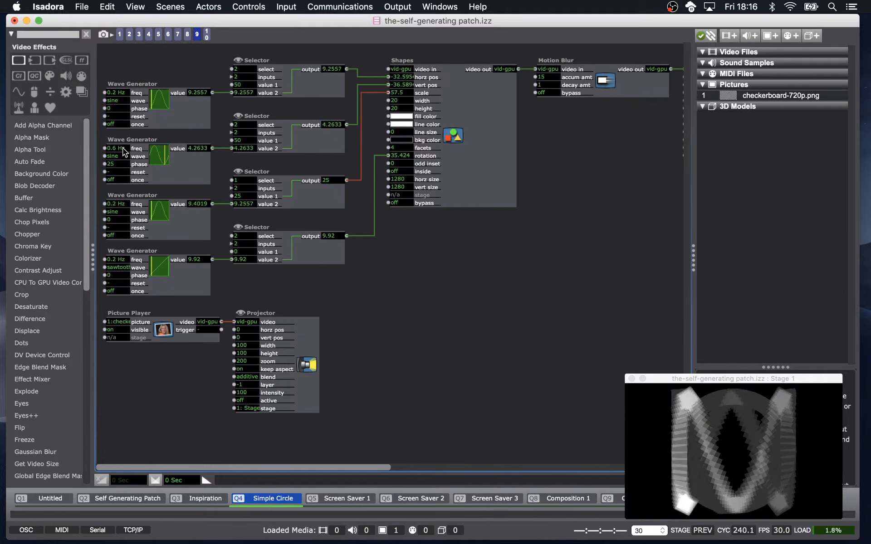
{"action": "mouse_move", "coordinate": [124, 152]}
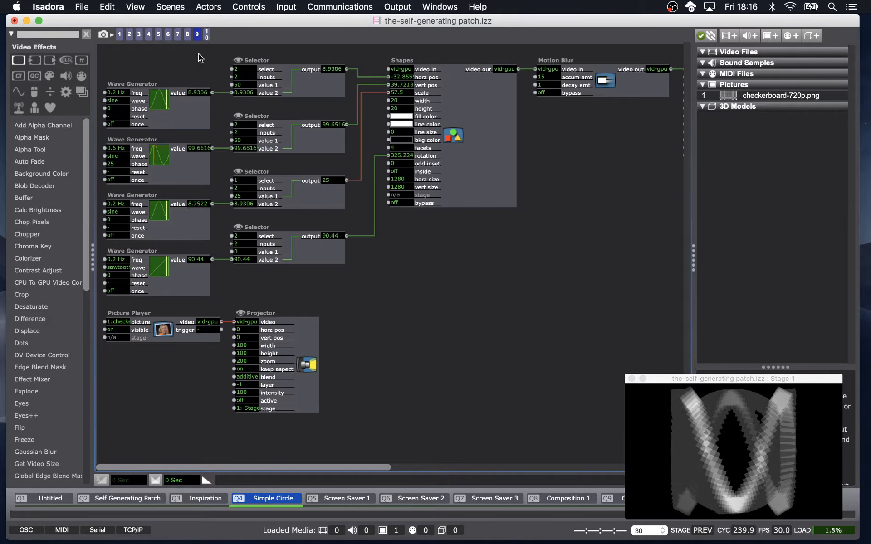
Recall snapshot 10 and set the third Selector's select input to 2.
{"action": "left_click", "coordinate": [207, 35]}
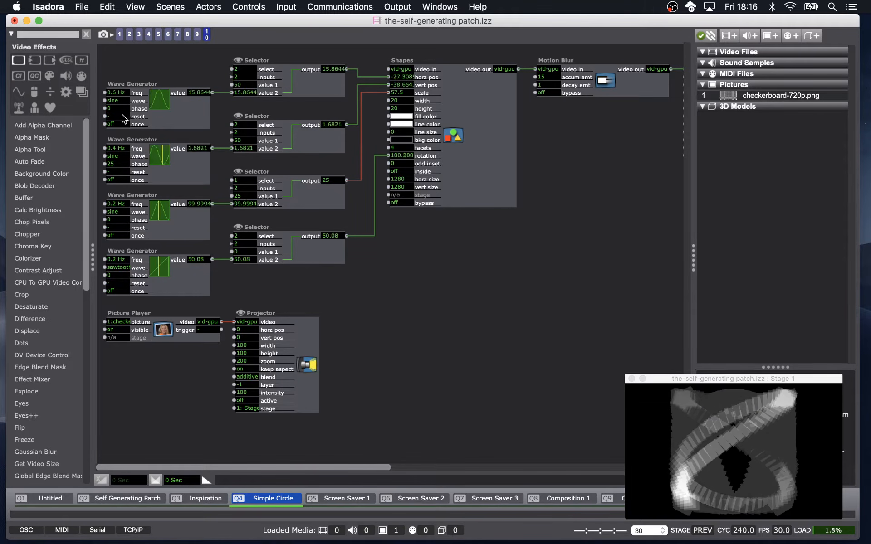
{"action": "mouse_move", "coordinate": [122, 152]}
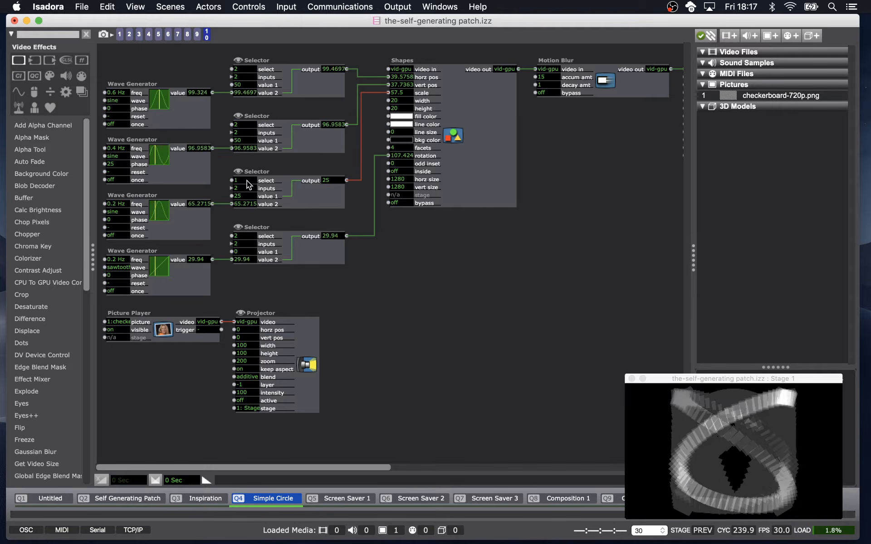
{"action": "left_click", "coordinate": [182, 217]}
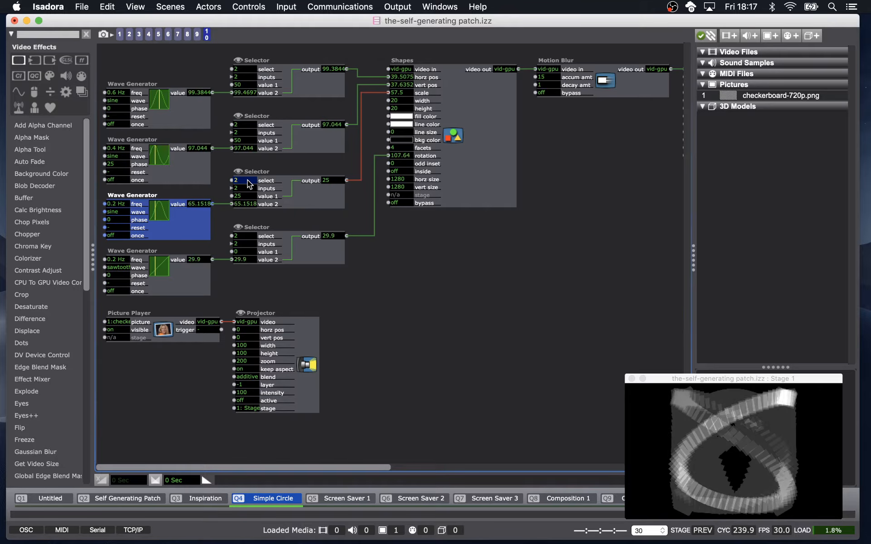
{"action": "key", "text": "Return"}
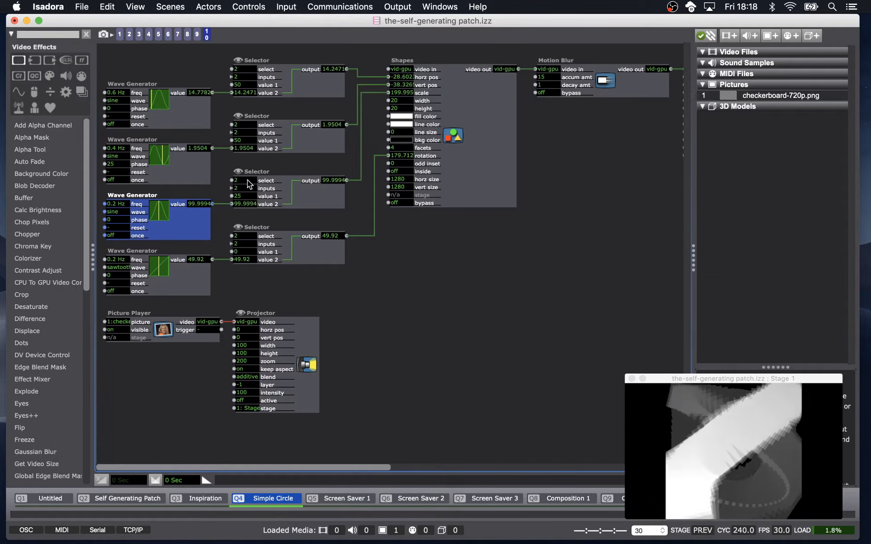
Close the patch and open scale-values-explainer.izz from the guru2 folder.
{"action": "mouse_move", "coordinate": [249, 183]}
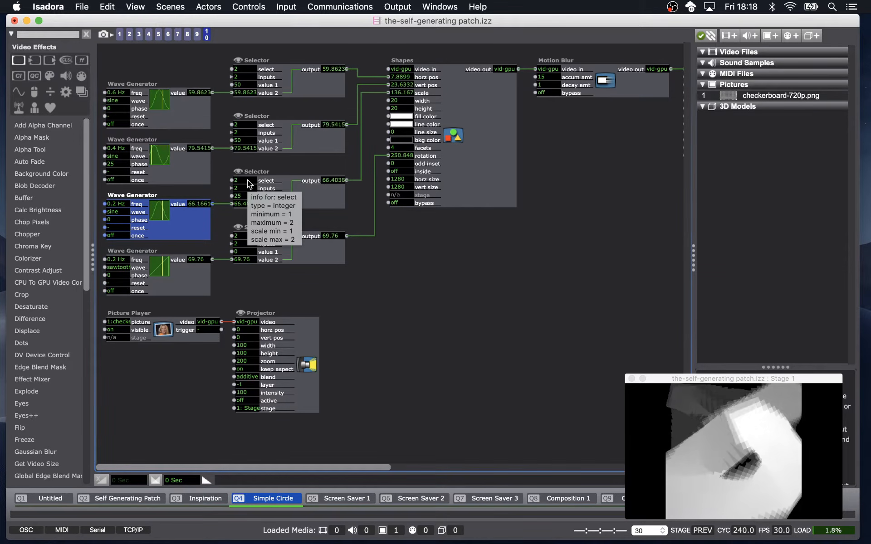
{"action": "left_click", "coordinate": [462, 293]}
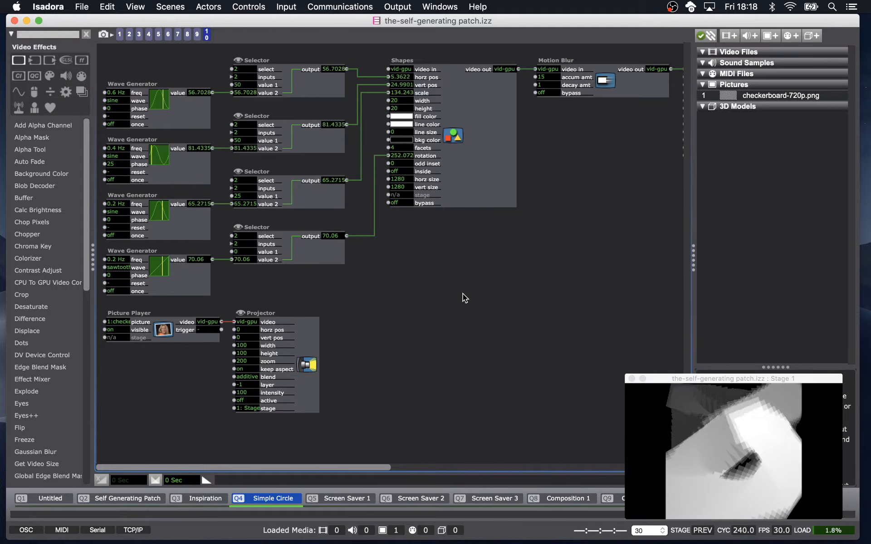
{"action": "key", "text": "super+w"}
{"action": "left_click", "coordinate": [403, 136]}
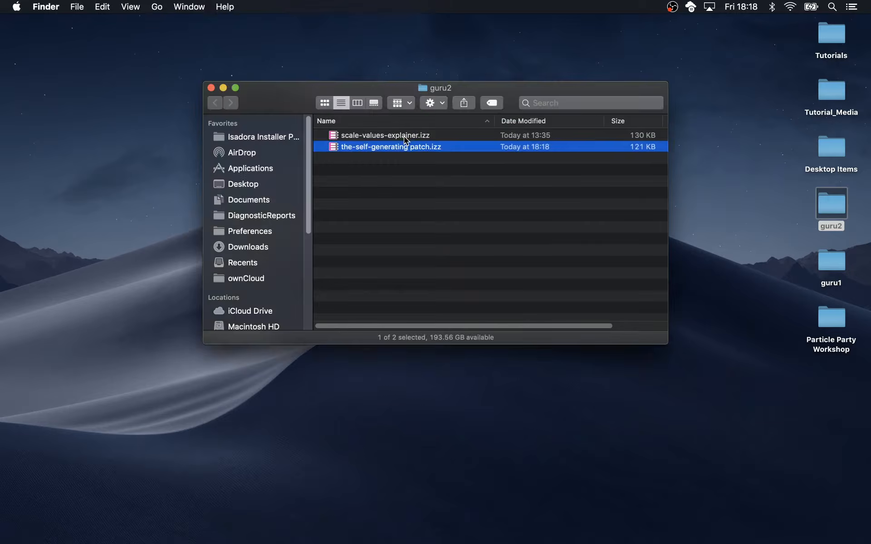
{"action": "double_click", "coordinate": [404, 136]}
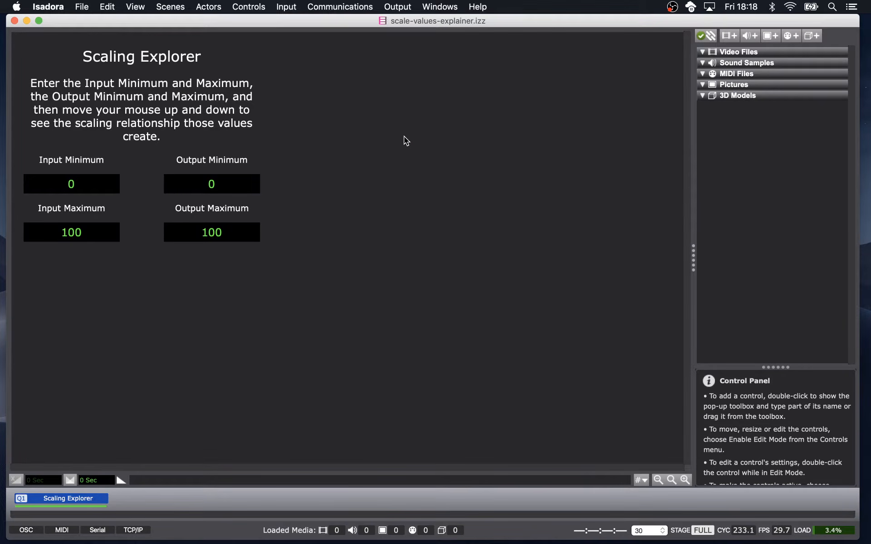
Show the stage window and move it beside the Scaling Explorer controls.
{"action": "key", "text": "super+g"}
{"action": "left_click_drag", "start_coordinate": [578, 48], "coordinate": [597, 200]}
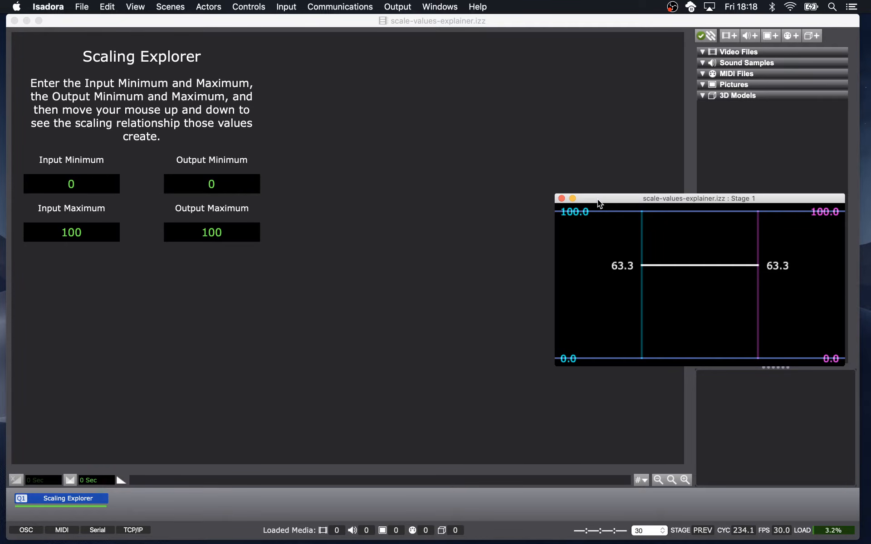
{"action": "left_click", "coordinate": [449, 191]}
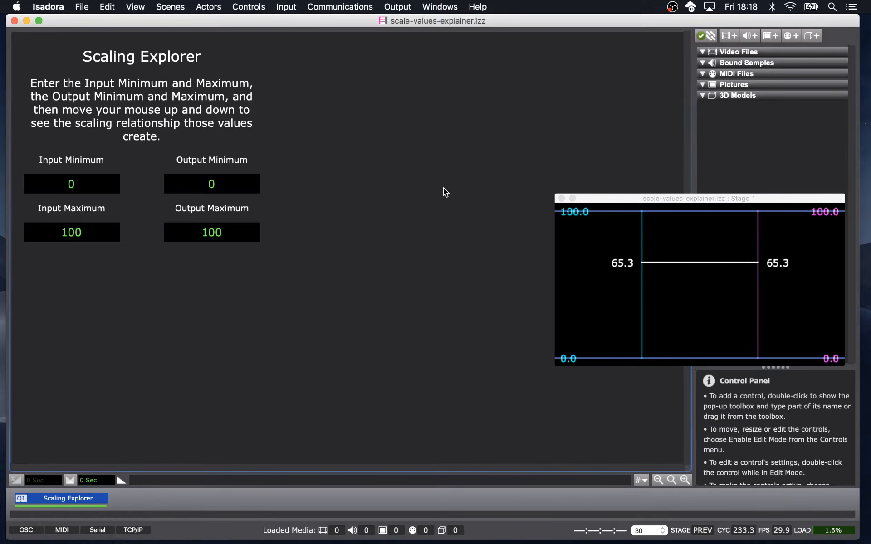
Set the default stage preview size to 33 percent in Stage Setup, then reposition the enlarged stage window.
{"action": "left_click", "coordinate": [401, 11]}
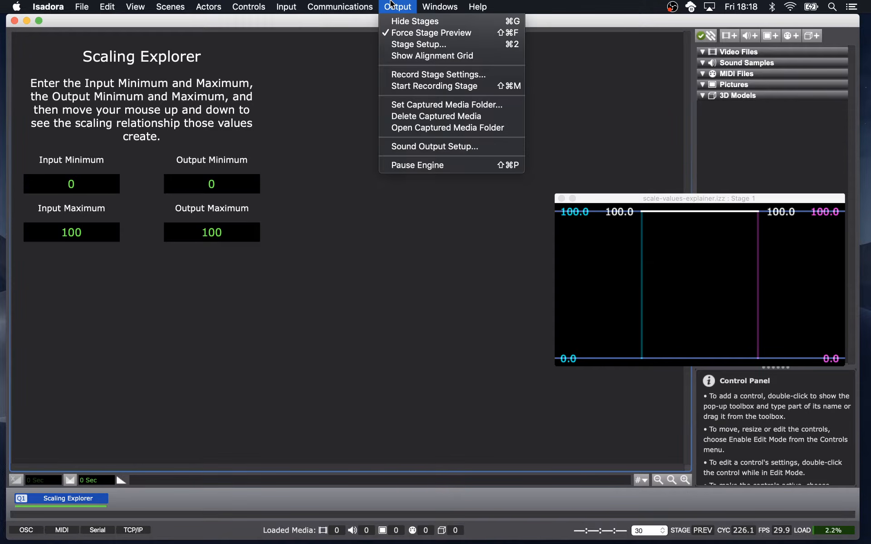
{"action": "left_click", "coordinate": [396, 44]}
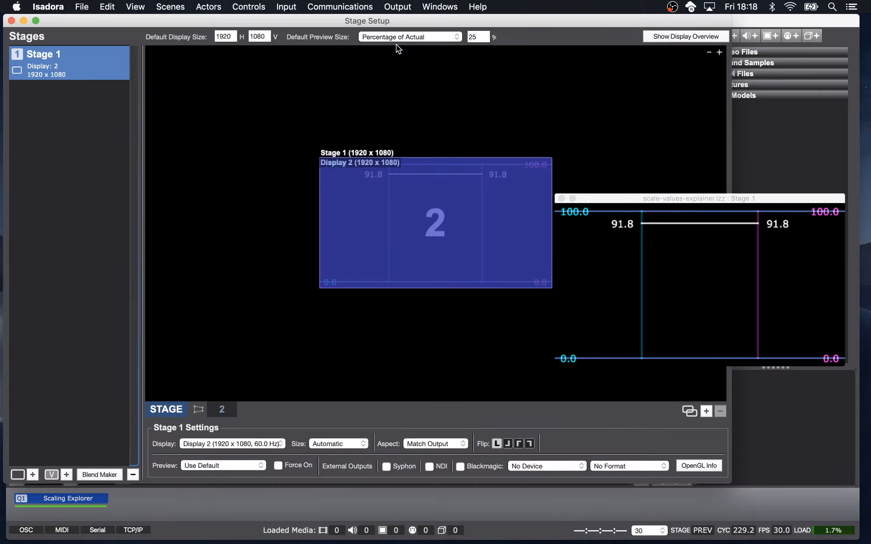
{"action": "left_click", "coordinate": [477, 38]}
{"action": "key", "text": "BackSpace"}
{"action": "key", "text": "BackSpace"}
{"action": "type", "text": "33"}
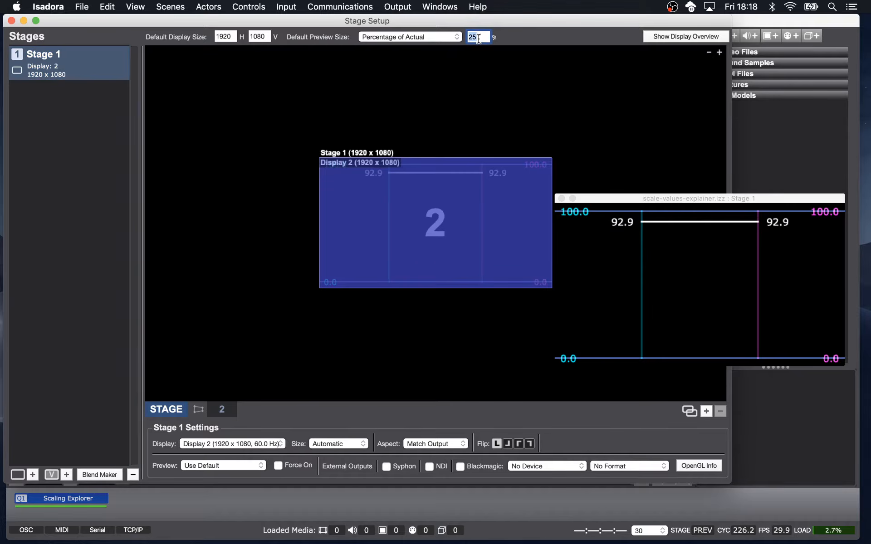
{"action": "key", "text": "Return"}
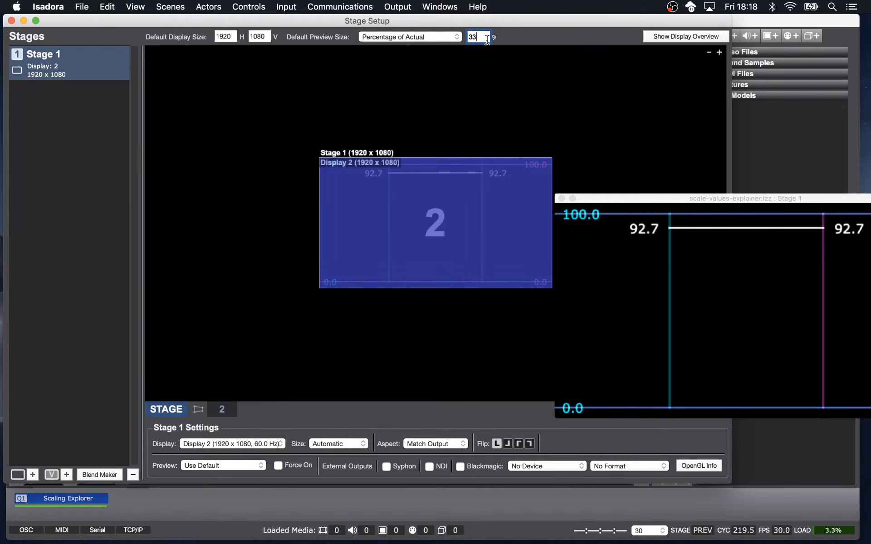
{"action": "left_click", "coordinate": [11, 21]}
{"action": "left_click_drag", "start_coordinate": [580, 199], "coordinate": [333, 100]}
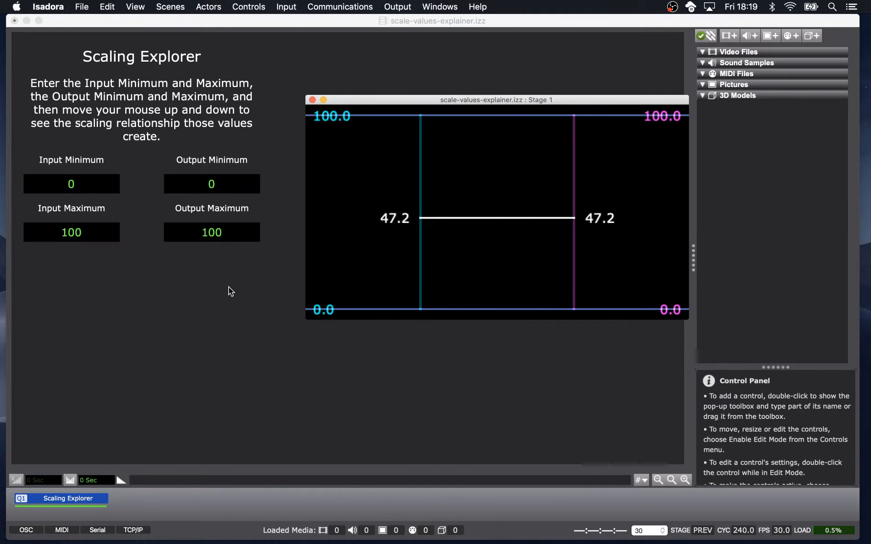
Set the Output Minimum to -40 and the Output Maximum to 40.
{"action": "left_click", "coordinate": [228, 184]}
{"action": "type", "text": "-40"}
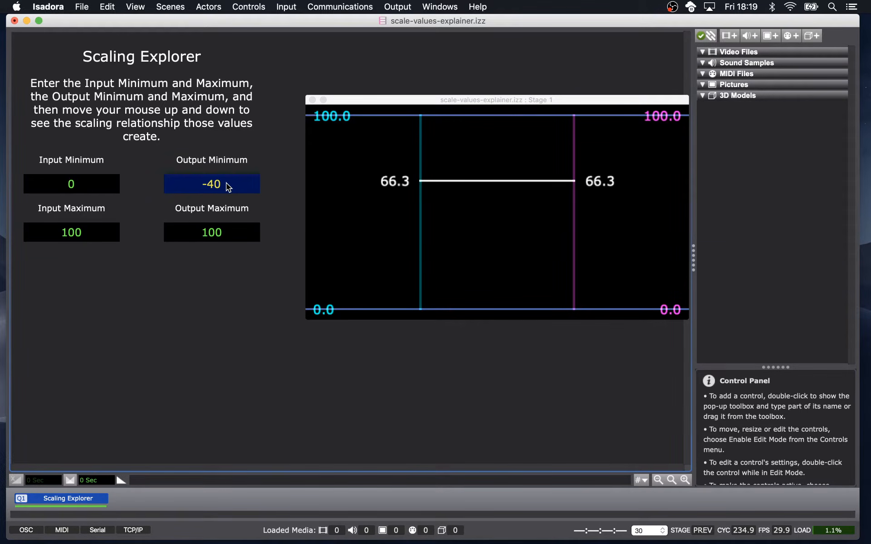
{"action": "key", "text": "Return"}
{"action": "left_click", "coordinate": [225, 231]}
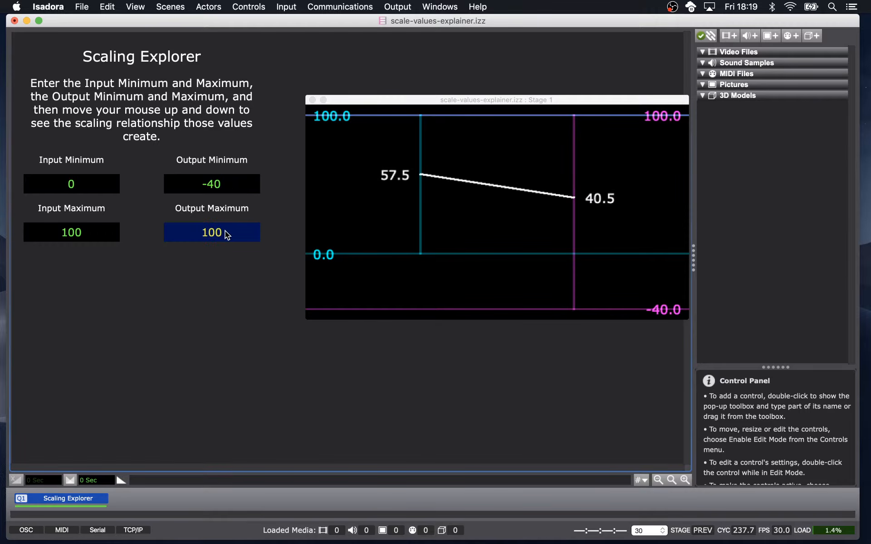
{"action": "type", "text": "40"}
{"action": "key", "text": "Return"}
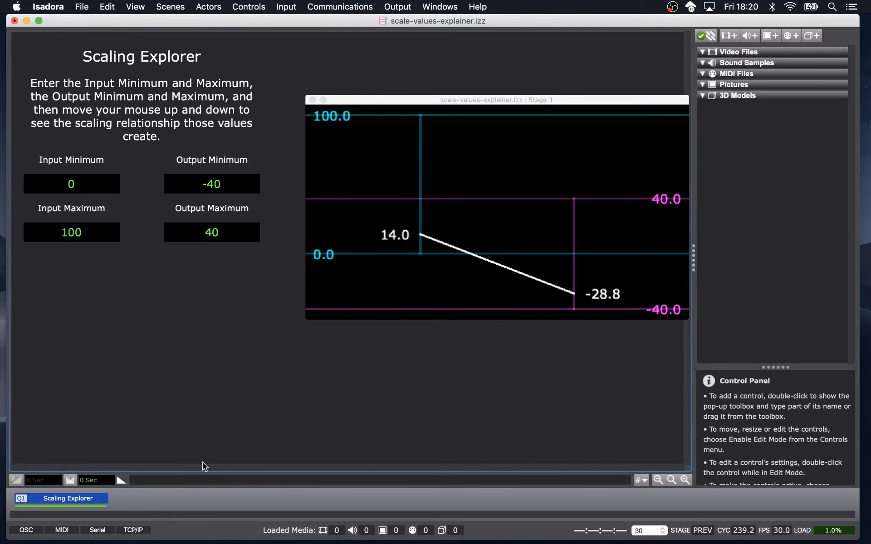
Set the Output Minimum to -10 and the Output Maximum to 10.
{"action": "left_click", "coordinate": [231, 190]}
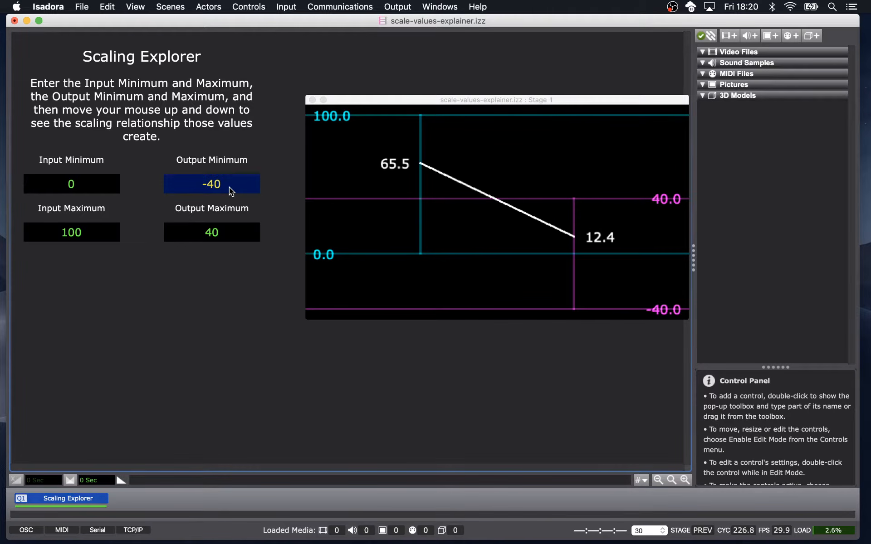
{"action": "type", "text": "-10"}
{"action": "key", "text": "Return"}
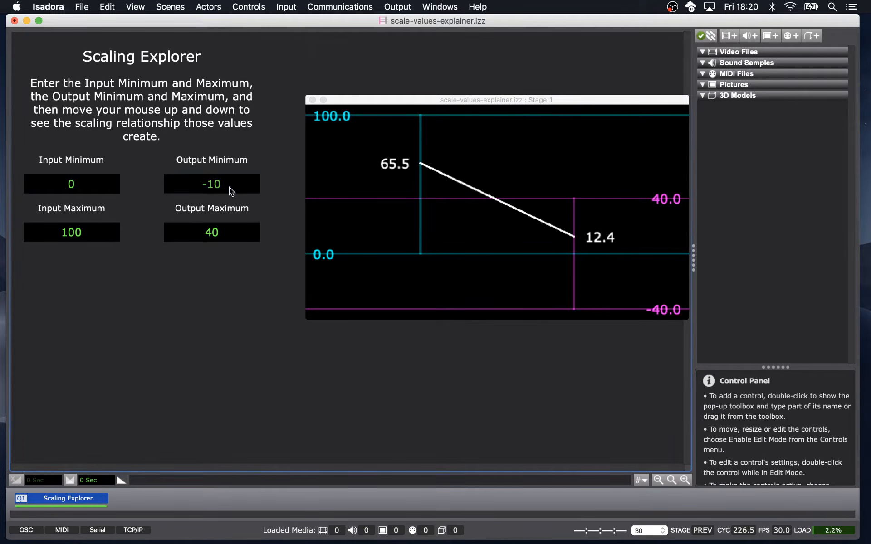
{"action": "left_click", "coordinate": [233, 234]}
{"action": "type", "text": "10"}
{"action": "key", "text": "Return"}
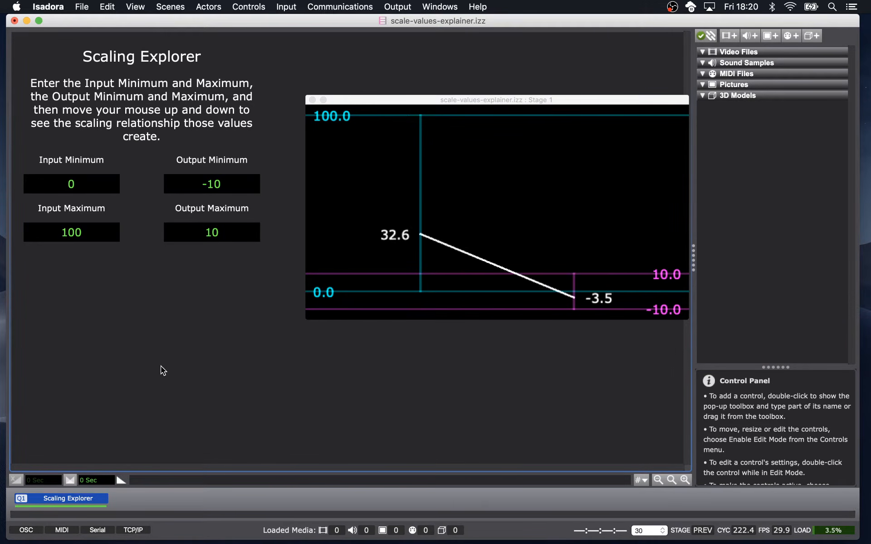
{"action": "mouse_move", "coordinate": [152, 542]}
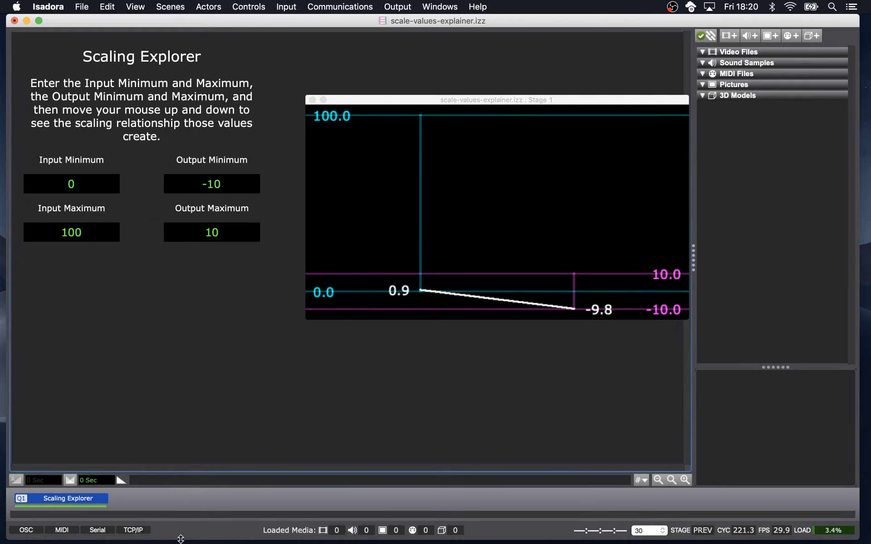
{"action": "mouse_move", "coordinate": [181, 542]}
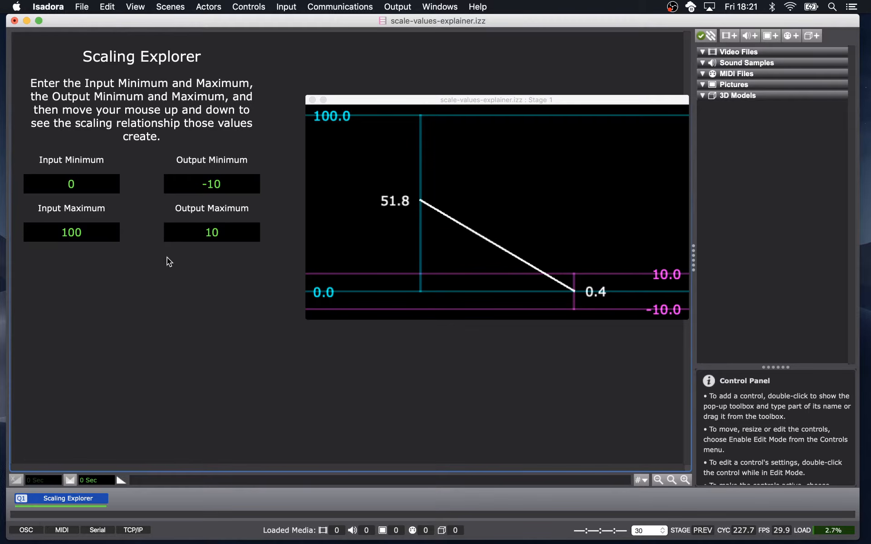
Invert the output range by setting Output Minimum to 10 and Output Maximum to -10.
{"action": "left_click", "coordinate": [203, 185]}
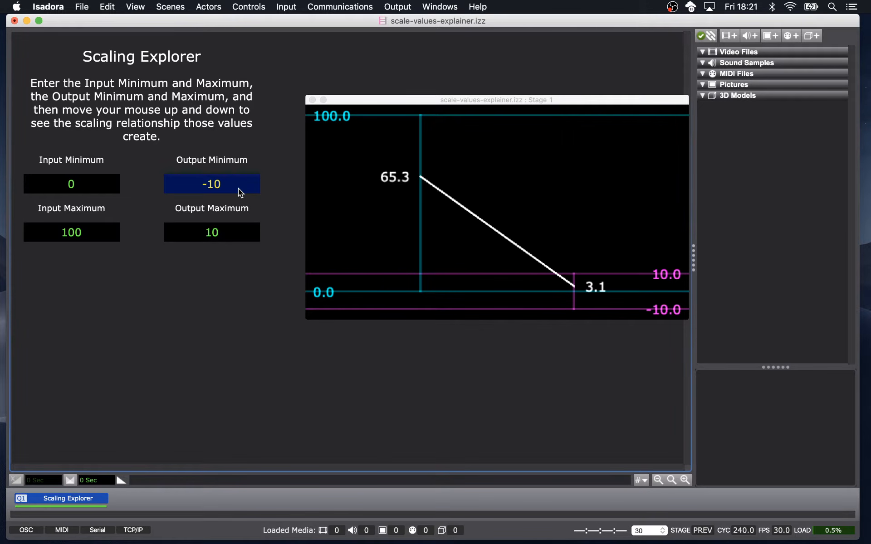
{"action": "type", "text": "2"}
{"action": "key", "text": "BackSpace"}
{"action": "type", "text": "10"}
{"action": "left_click", "coordinate": [228, 235]}
{"action": "type", "text": "-10"}
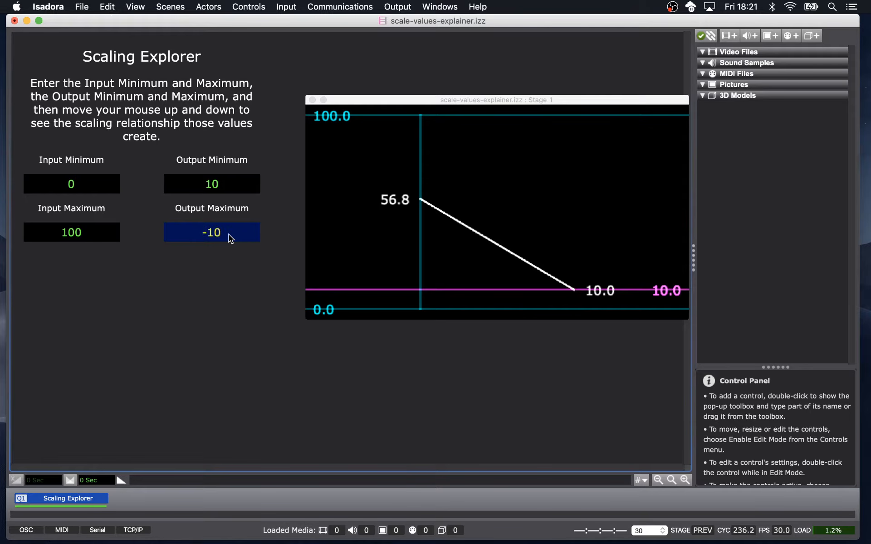
{"action": "key", "text": "Return"}
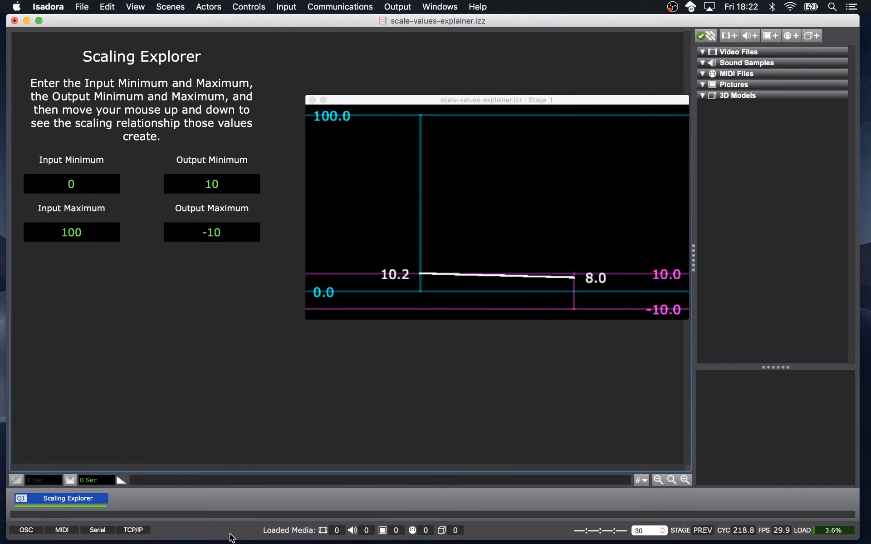
Set the Output Minimum to 100 and the Output Maximum to 0.
{"action": "left_click", "coordinate": [232, 187]}
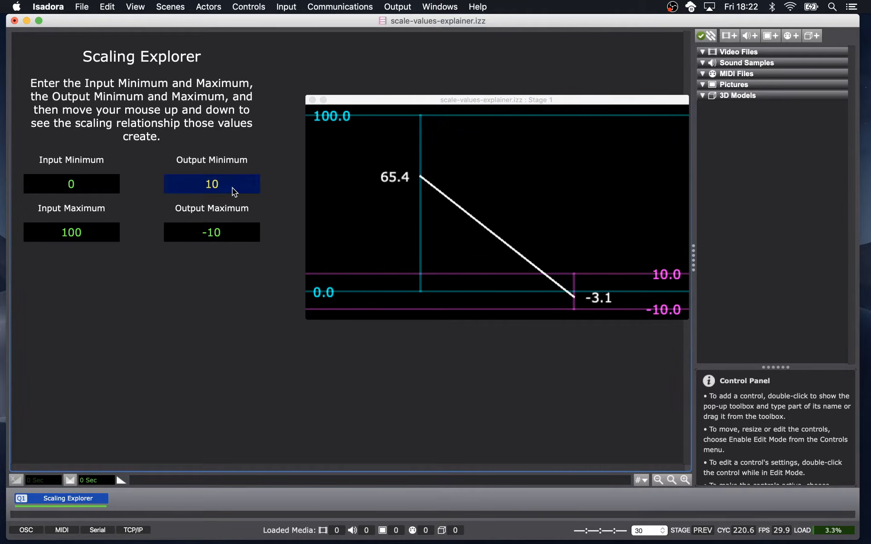
{"action": "type", "text": "100"}
{"action": "left_click", "coordinate": [231, 232]}
{"action": "type", "text": "0"}
{"action": "key", "text": "Return"}
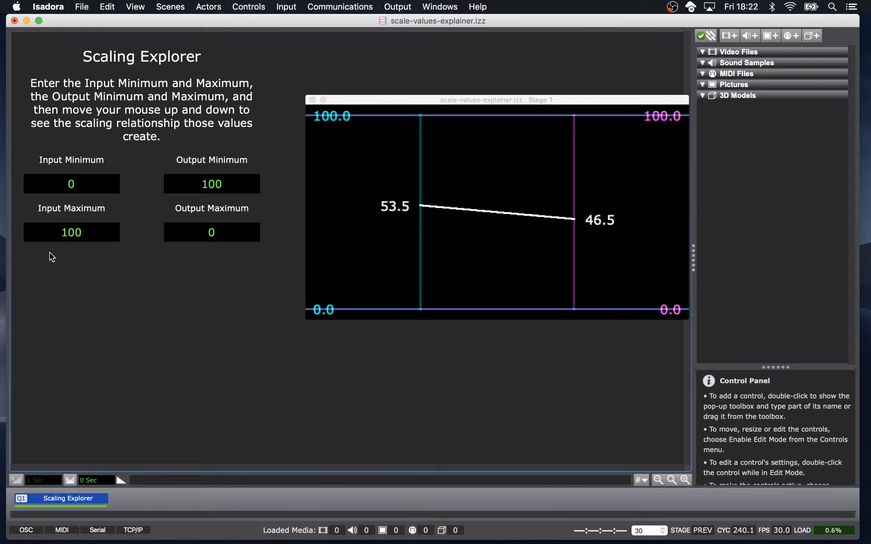
Set the Input Minimum to -1 and the Input Maximum to 1.
{"action": "left_click", "coordinate": [85, 182]}
{"action": "type", "text": "-1"}
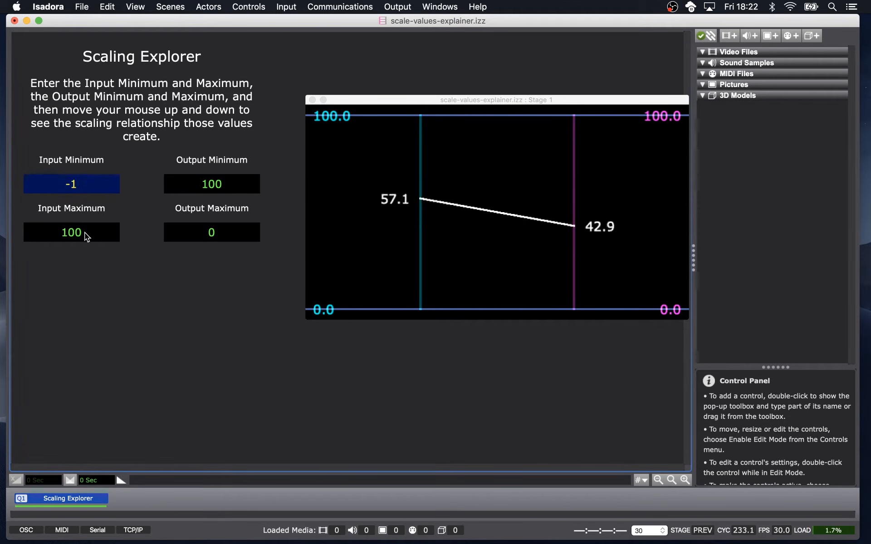
{"action": "left_click", "coordinate": [85, 233]}
{"action": "type", "text": "1"}
{"action": "key", "text": "Return"}
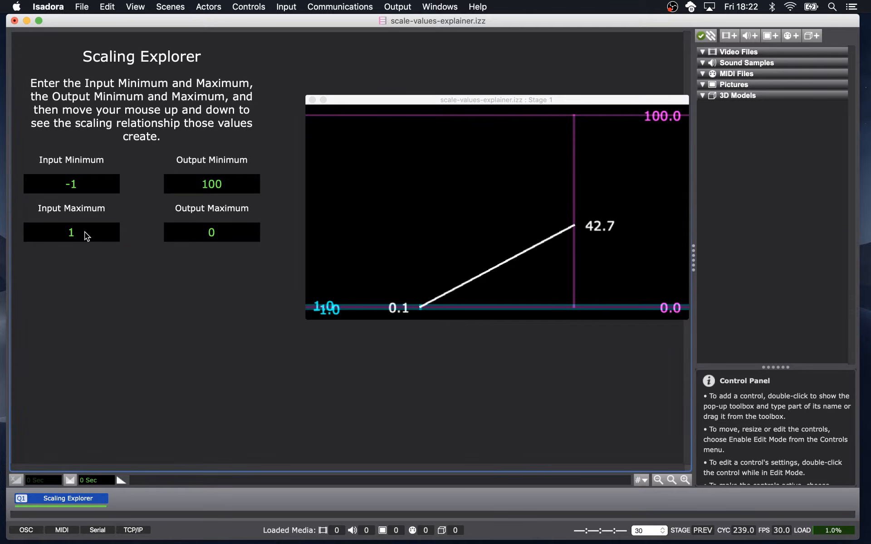
Set the Output Minimum to 0 and the Output Maximum to 100.
{"action": "left_click", "coordinate": [219, 186]}
{"action": "type", "text": "0"}
{"action": "left_click", "coordinate": [228, 233]}
{"action": "type", "text": "100"}
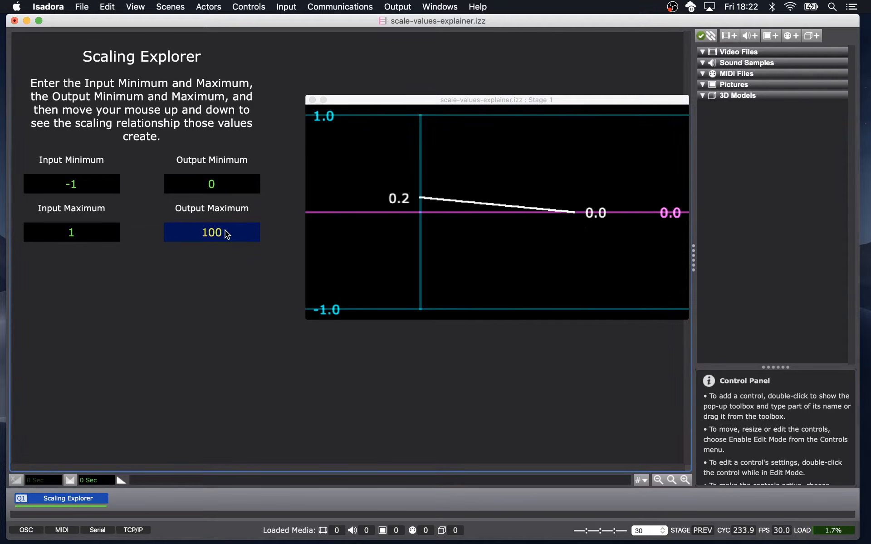
{"action": "key", "text": "Return"}
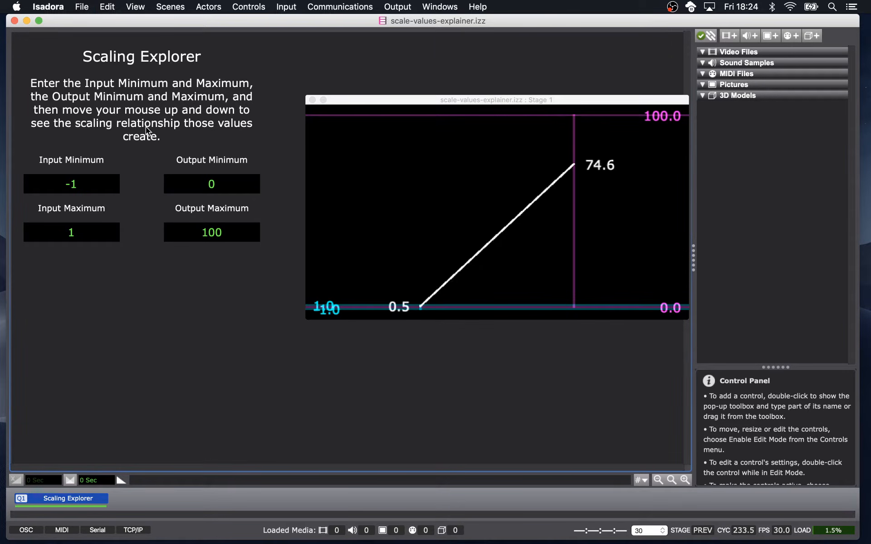
Close the explainer, reopen the-self-generating patch.izz and switch to the Simple Circle scene.
{"action": "key", "text": "super+w"}
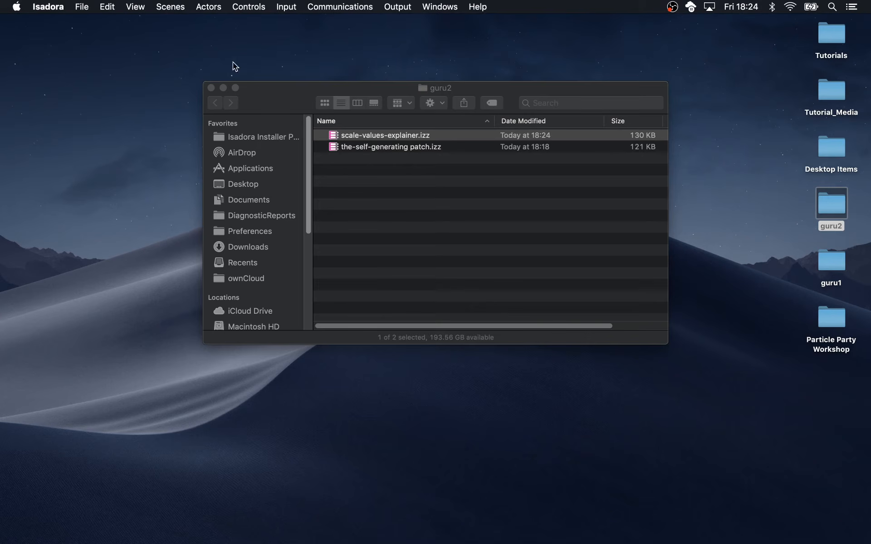
{"action": "double_click", "coordinate": [351, 145]}
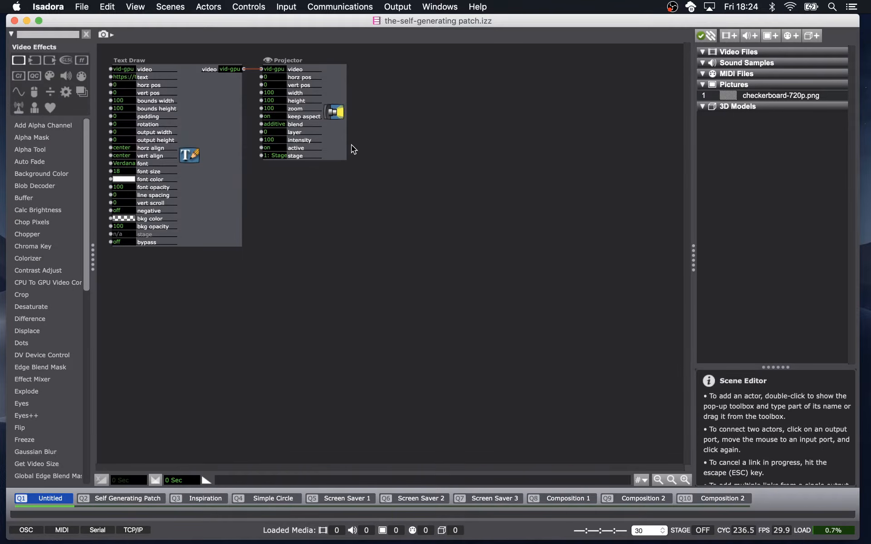
{"action": "left_click", "coordinate": [264, 497]}
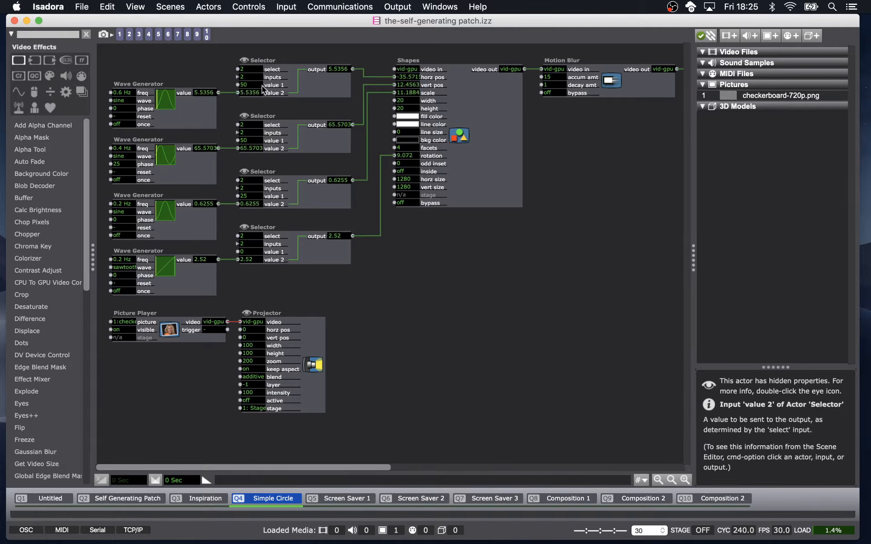
Recall snapshot 10 and show the stage window.
{"action": "left_click", "coordinate": [207, 34]}
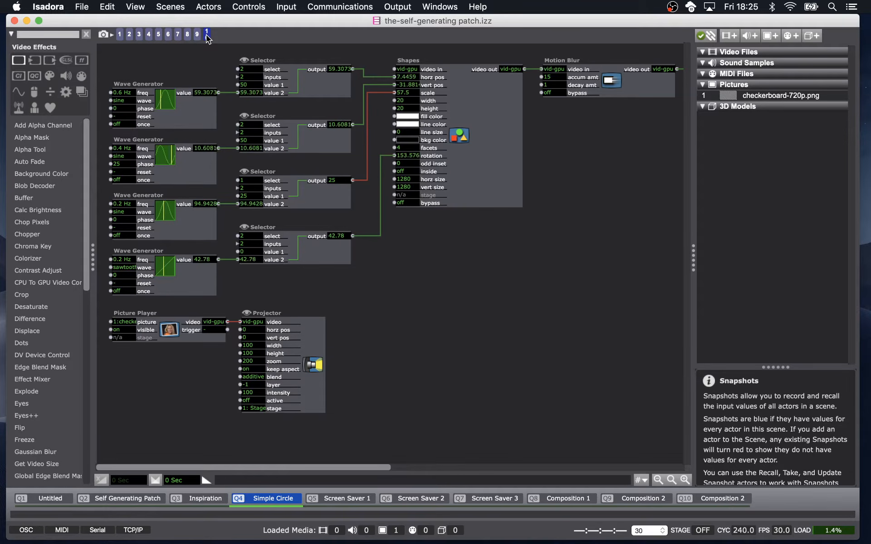
{"action": "left_click", "coordinate": [209, 64]}
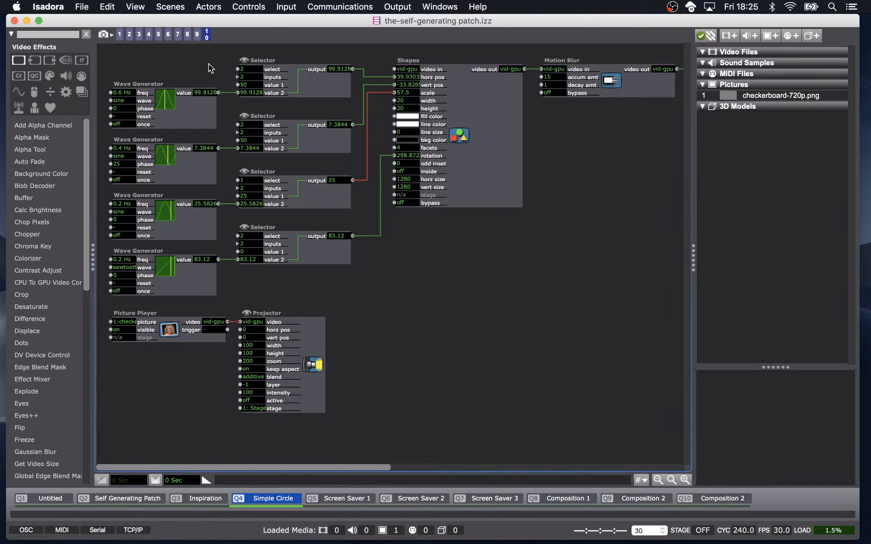
{"action": "key", "text": "super+g"}
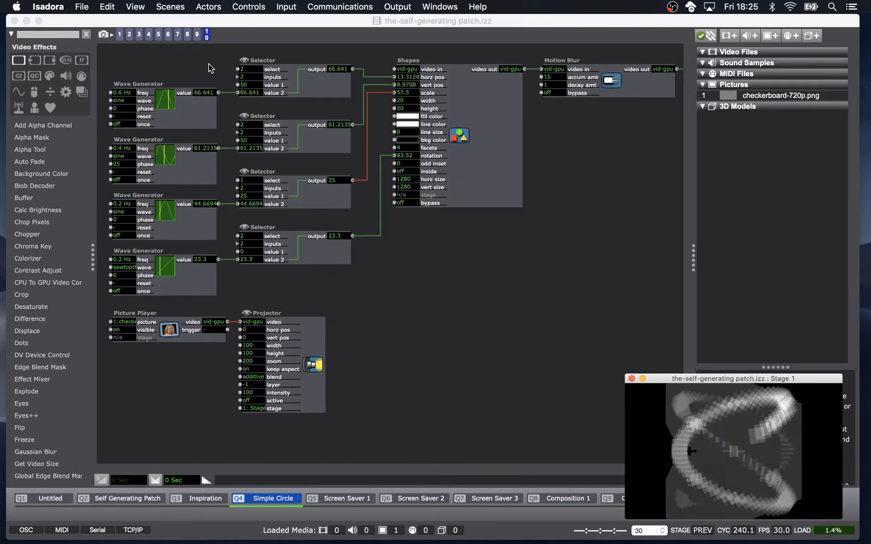
{"action": "left_click", "coordinate": [420, 5]}
{"action": "mouse_move", "coordinate": [398, 7]}
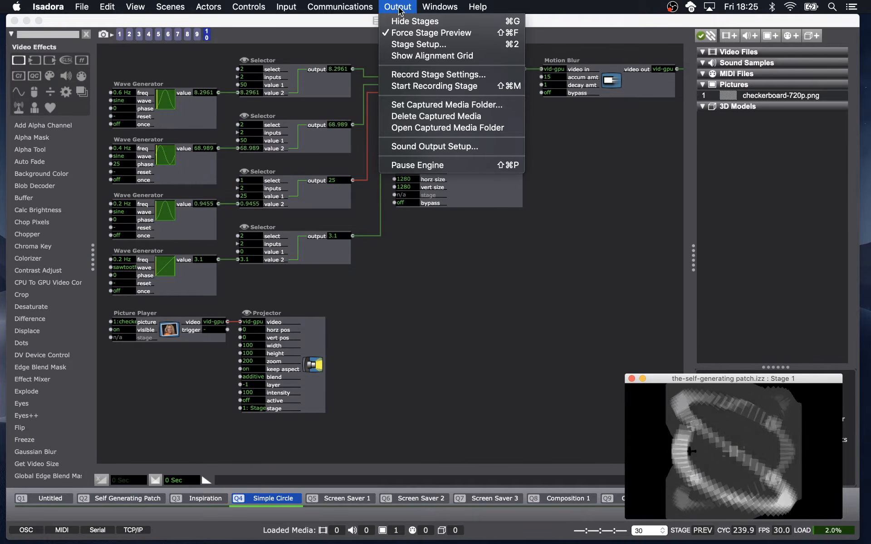
{"action": "left_click", "coordinate": [397, 6]}
{"action": "left_click", "coordinate": [396, 7]}
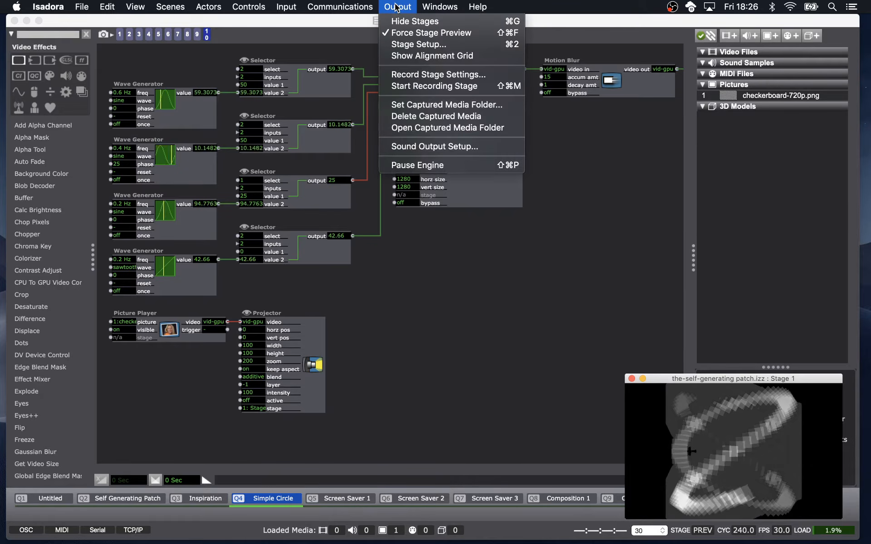
{"action": "left_click", "coordinate": [396, 6]}
{"action": "key", "text": "super+g"}
{"action": "left_click", "coordinate": [396, 6]}
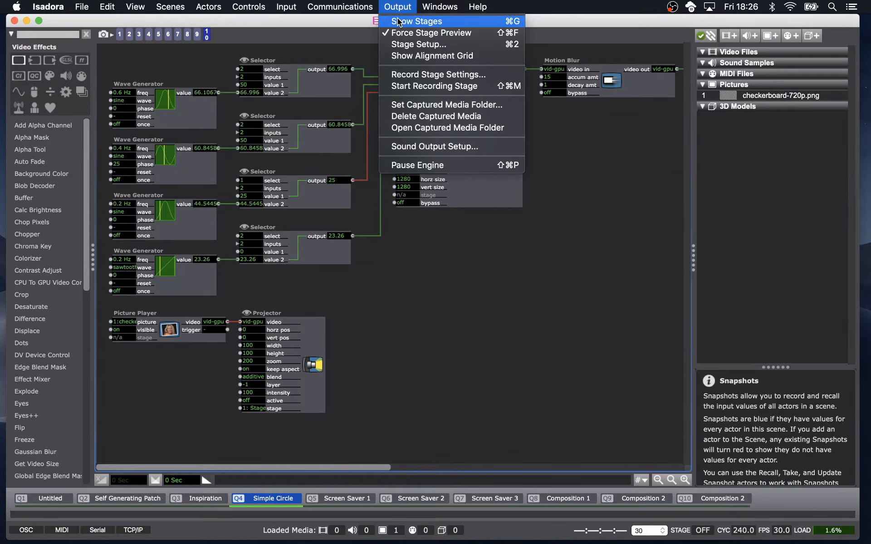
{"action": "left_click", "coordinate": [399, 21]}
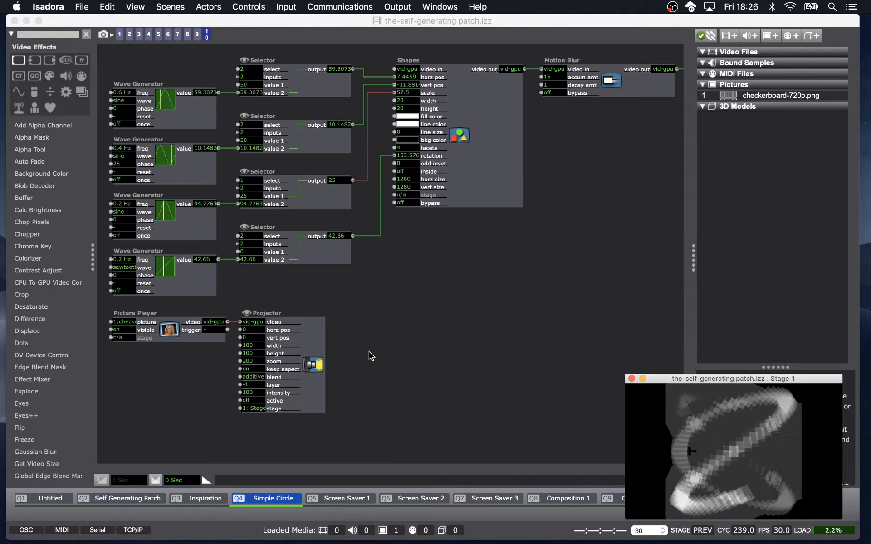
Advance to the Screen Saver 1 scene.
{"action": "key", "text": "space"}
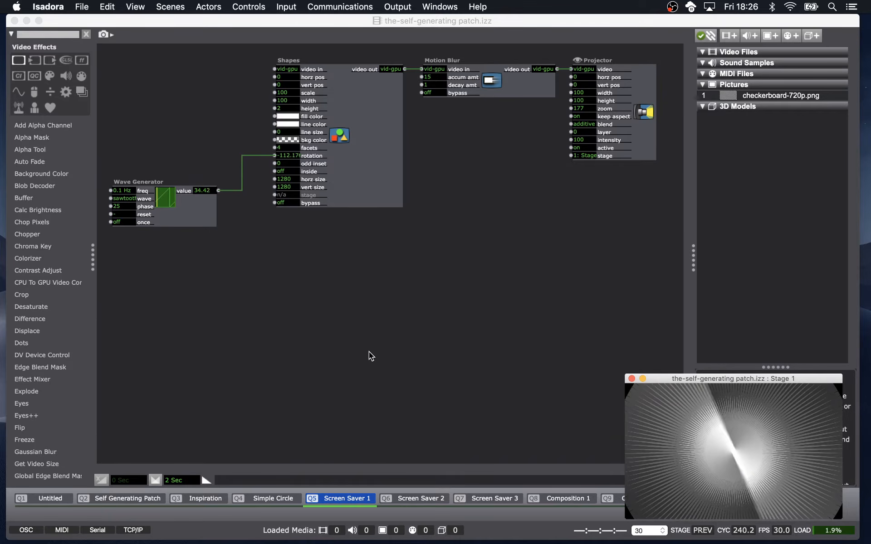
Set the Wave Generator's phase to 0.
{"action": "left_click", "coordinate": [126, 205]}
{"action": "type", "text": "0"}
{"action": "key", "text": "Return"}
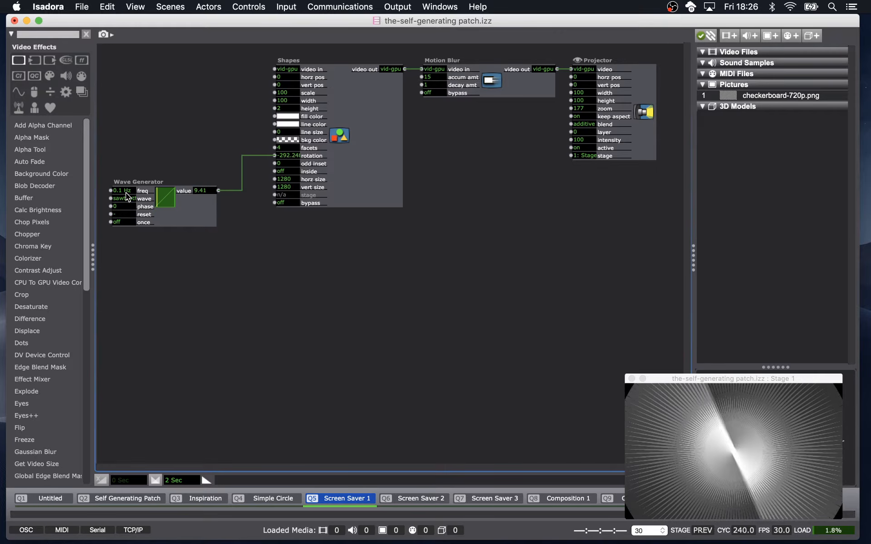
{"action": "mouse_move", "coordinate": [128, 196]}
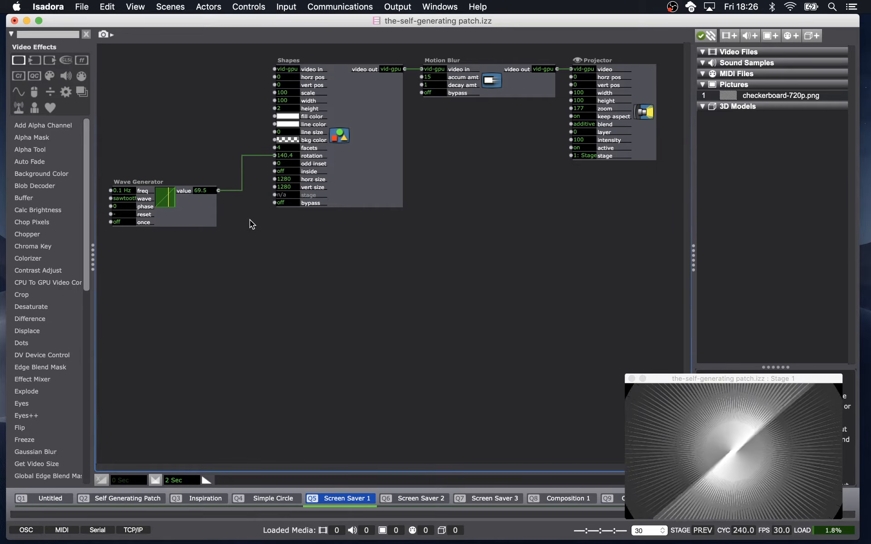
Open the property settings of the Wave Generator's value output to inspect its limits.
{"action": "left_click_drag", "start_coordinate": [198, 116], "coordinate": [328, 243]}
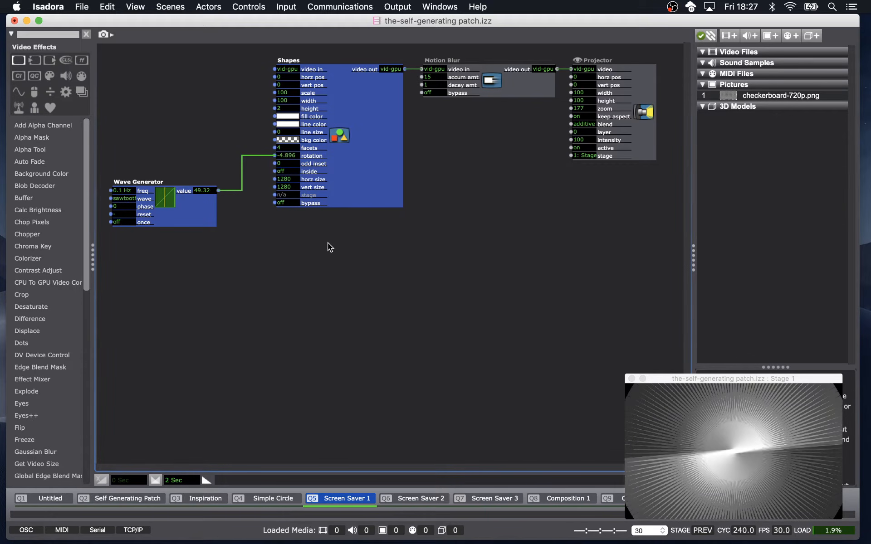
{"action": "left_click", "coordinate": [247, 207]}
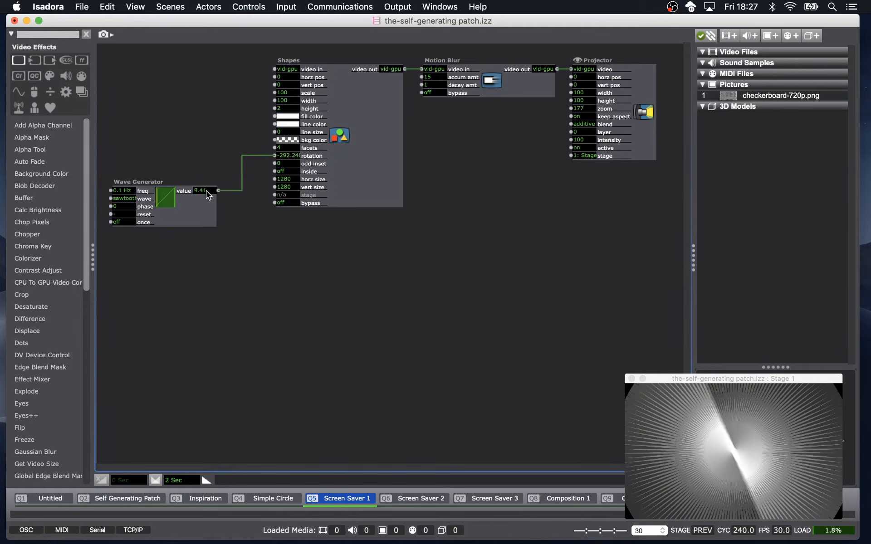
{"action": "mouse_move", "coordinate": [206, 191]}
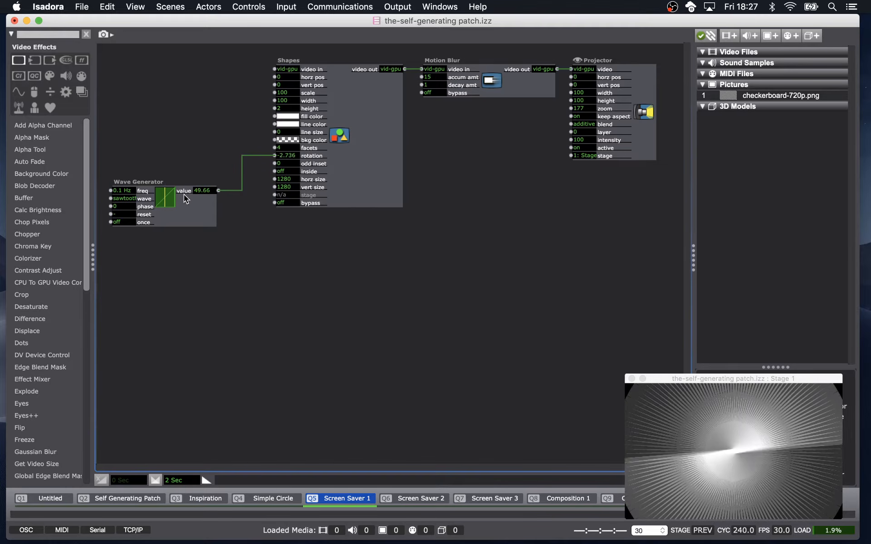
{"action": "double_click", "coordinate": [183, 190]}
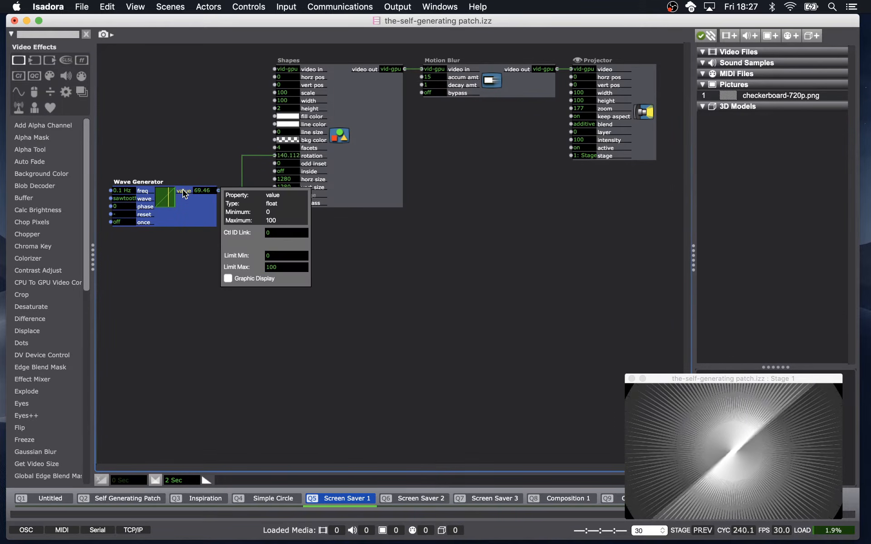
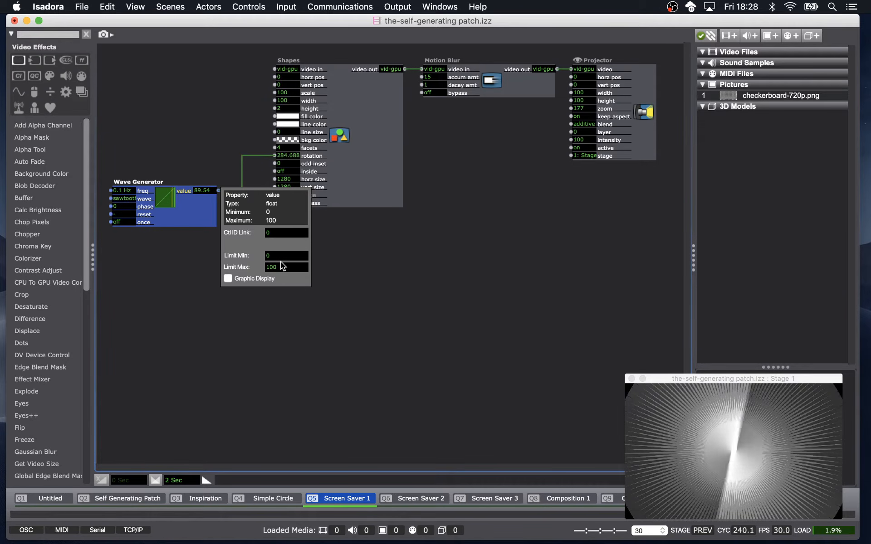
Inspect the scale range settings of the Shapes actor's rotation input.
{"action": "left_click", "coordinate": [382, 228]}
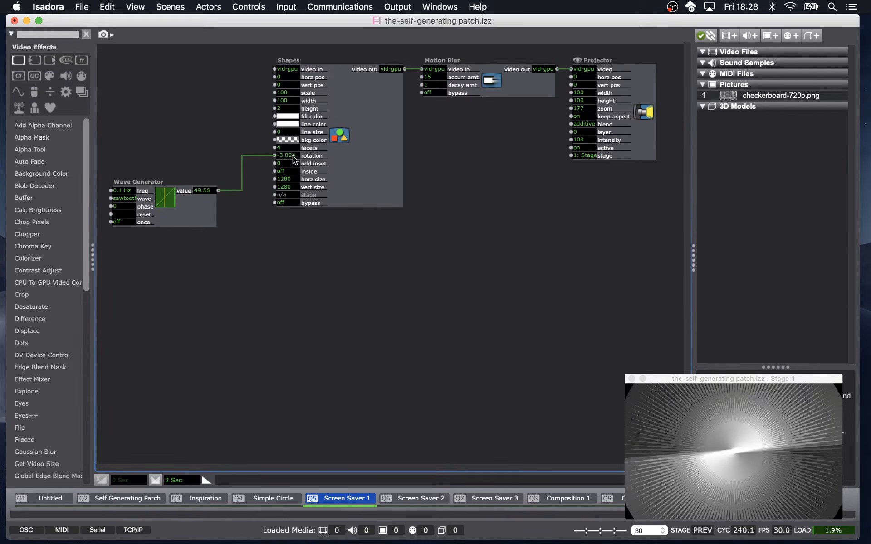
{"action": "mouse_move", "coordinate": [292, 156]}
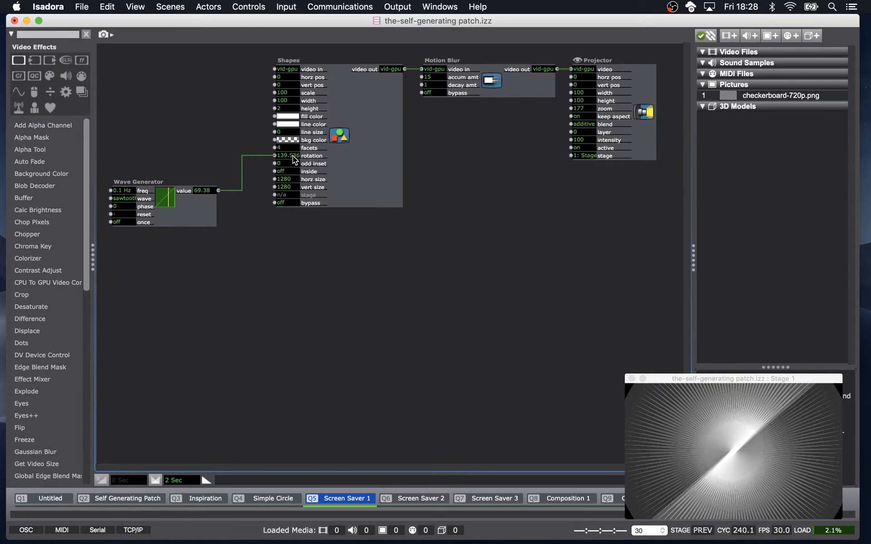
{"action": "left_click", "coordinate": [313, 155]}
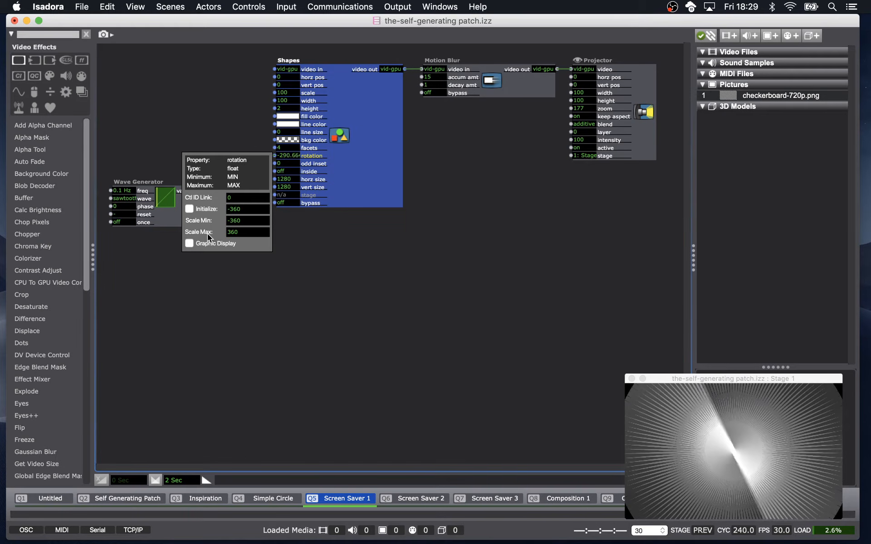
{"action": "left_click", "coordinate": [276, 249]}
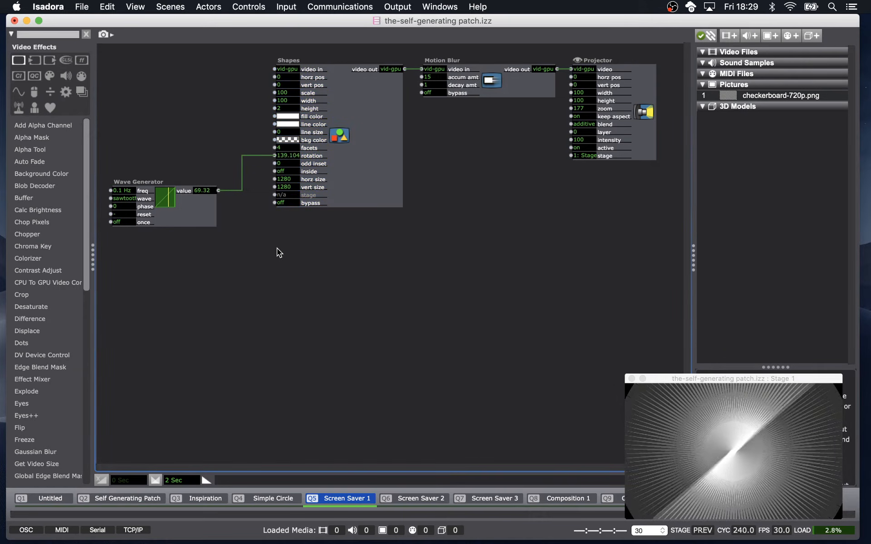
Inspect the limit settings of the Wave Generator's value output.
{"action": "left_click", "coordinate": [186, 190]}
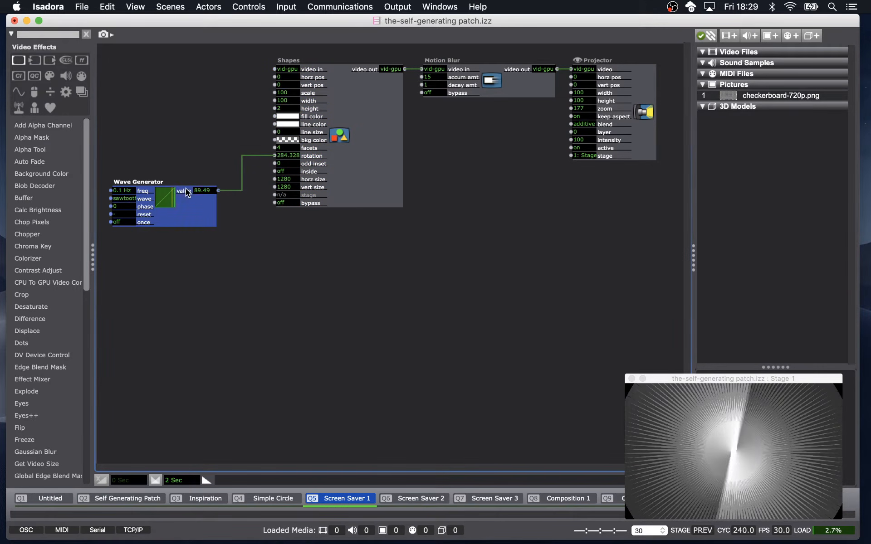
{"action": "left_click", "coordinate": [188, 192]}
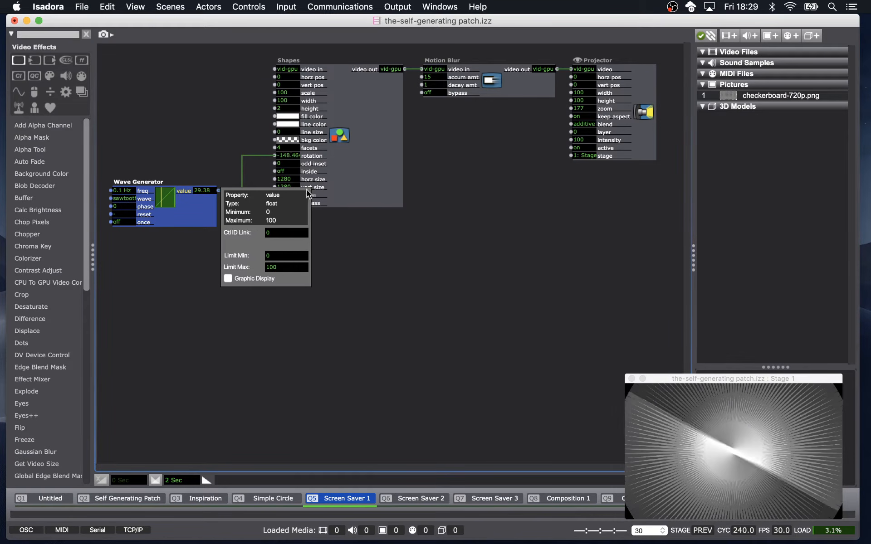
{"action": "left_click", "coordinate": [312, 155]}
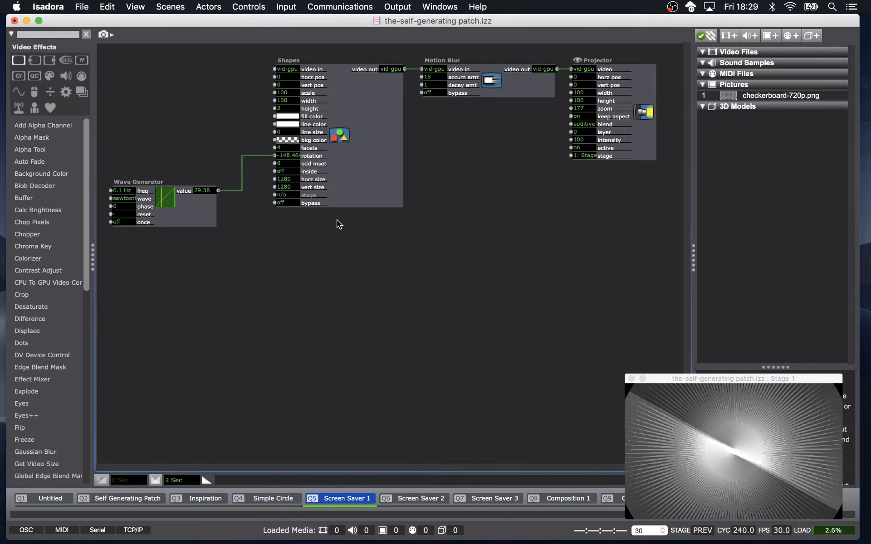
Set the Shapes rotation input's scale min to -30 and scale max to 30.
{"action": "left_click", "coordinate": [305, 155]}
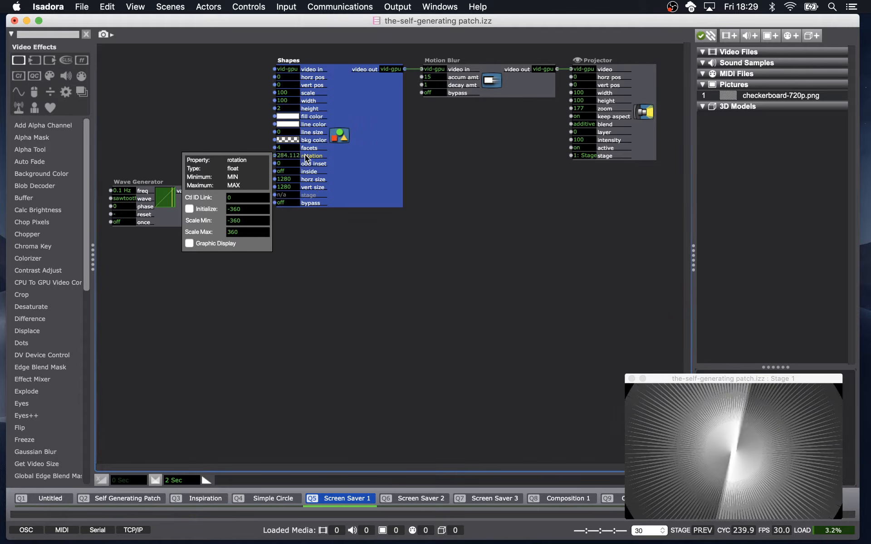
{"action": "left_click", "coordinate": [257, 221]}
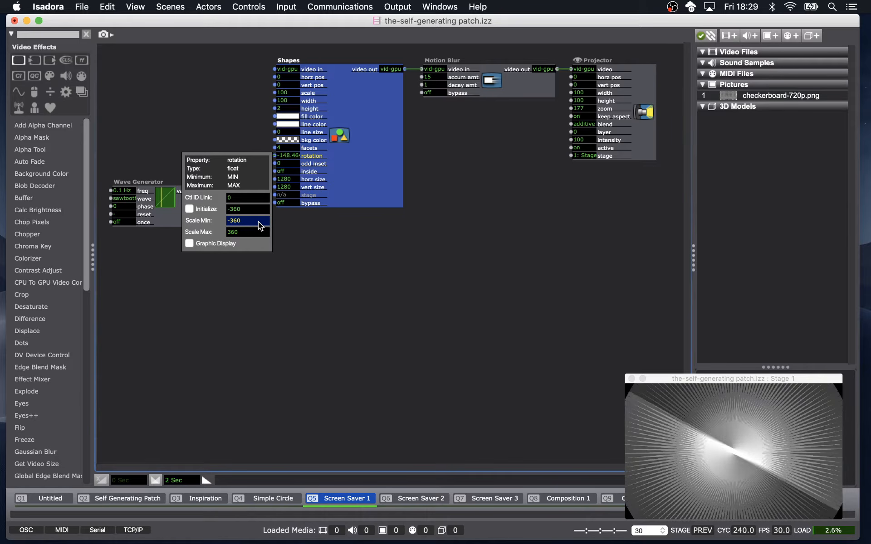
{"action": "type", "text": "-3"}
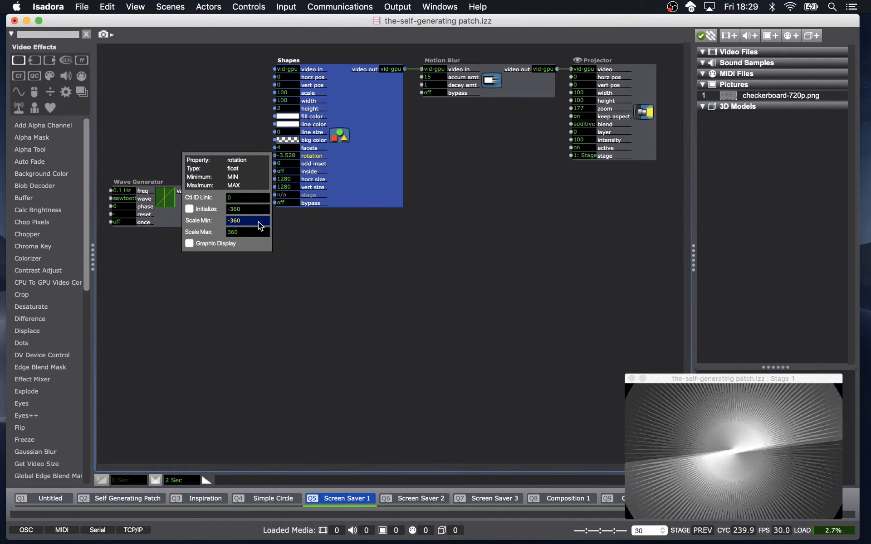
{"action": "type", "text": "0"}
{"action": "key", "text": "Tab"}
{"action": "type", "text": "30"}
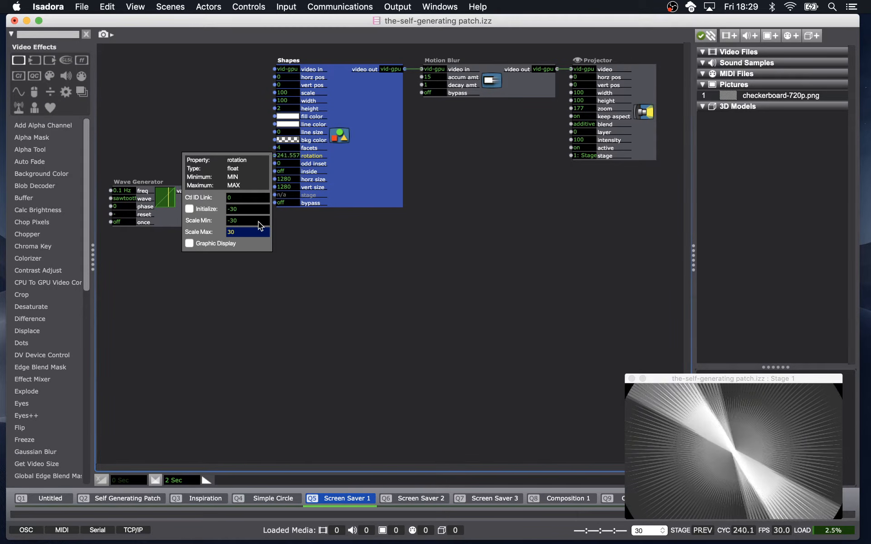
{"action": "key", "text": "Return"}
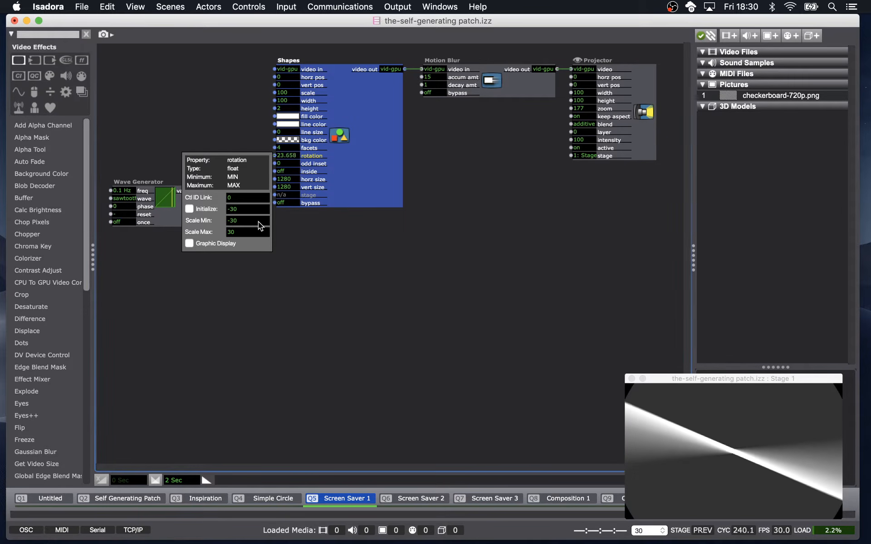
{"action": "left_click", "coordinate": [170, 219]}
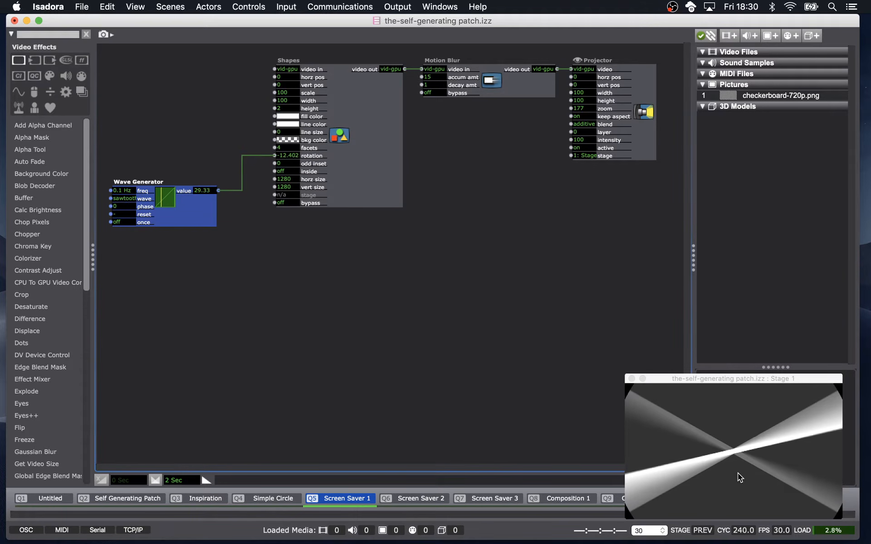
Set the Wave Generator's frequency to 0.5 Hz and its waveform to sine.
{"action": "left_click", "coordinate": [130, 191]}
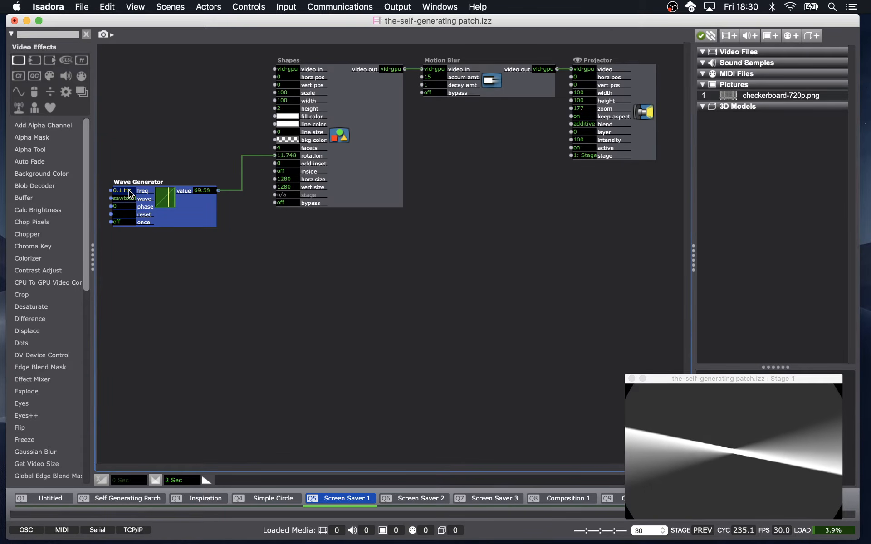
{"action": "type", "text": ".5"}
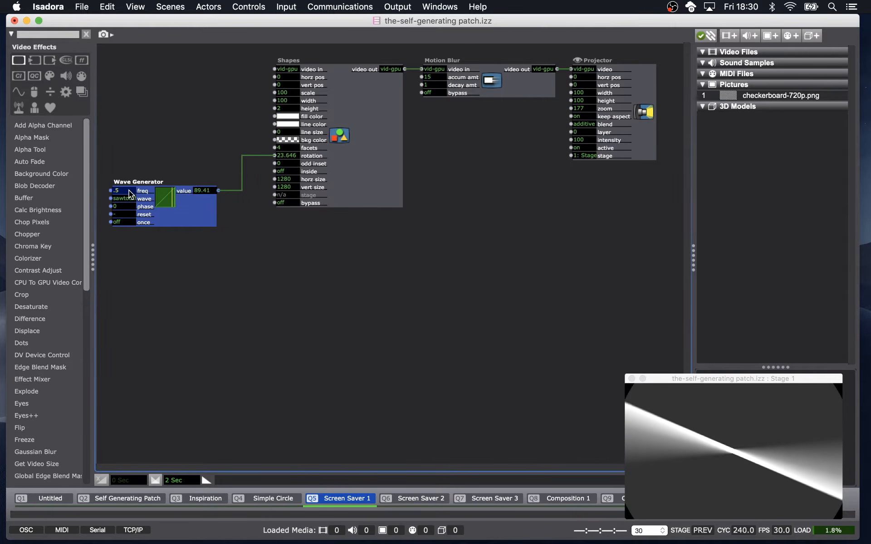
{"action": "key", "text": "Return"}
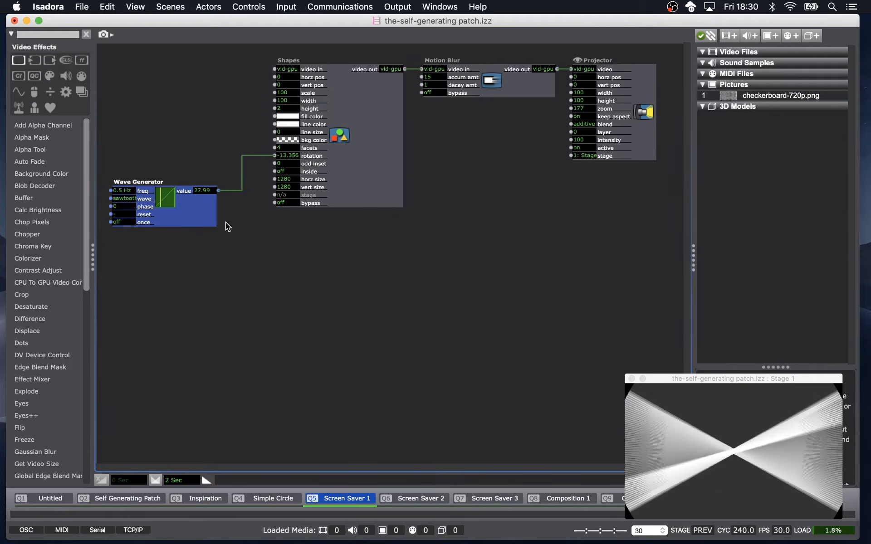
{"action": "left_click", "coordinate": [130, 198]}
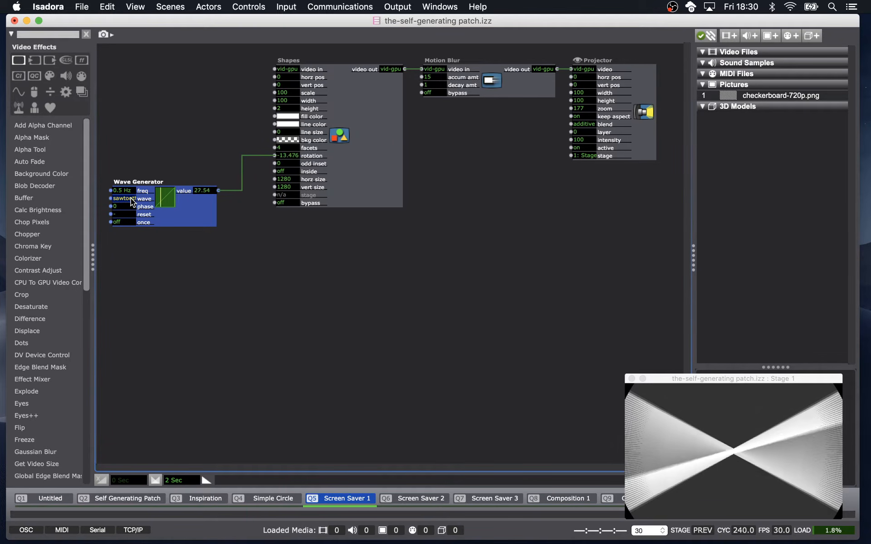
{"action": "type", "text": "sine"}
{"action": "key", "text": "Return"}
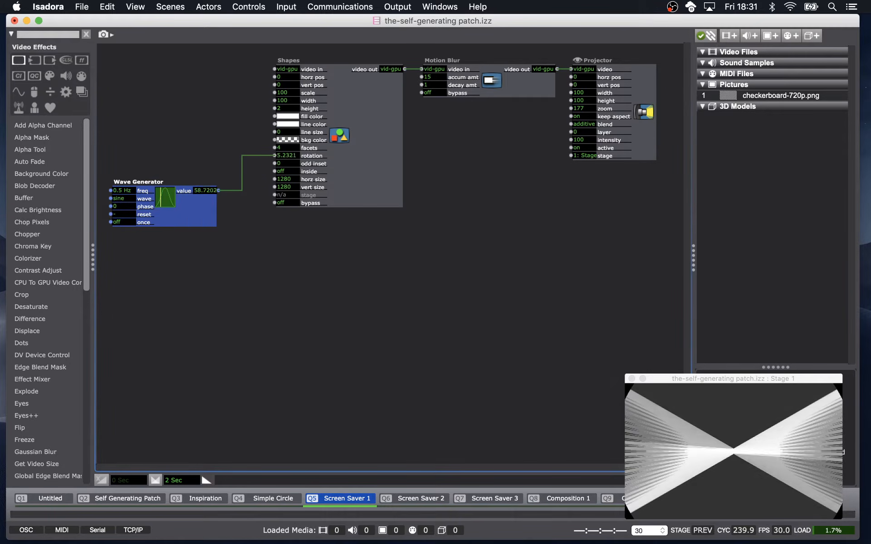
{"action": "key", "text": "super+Tab"}
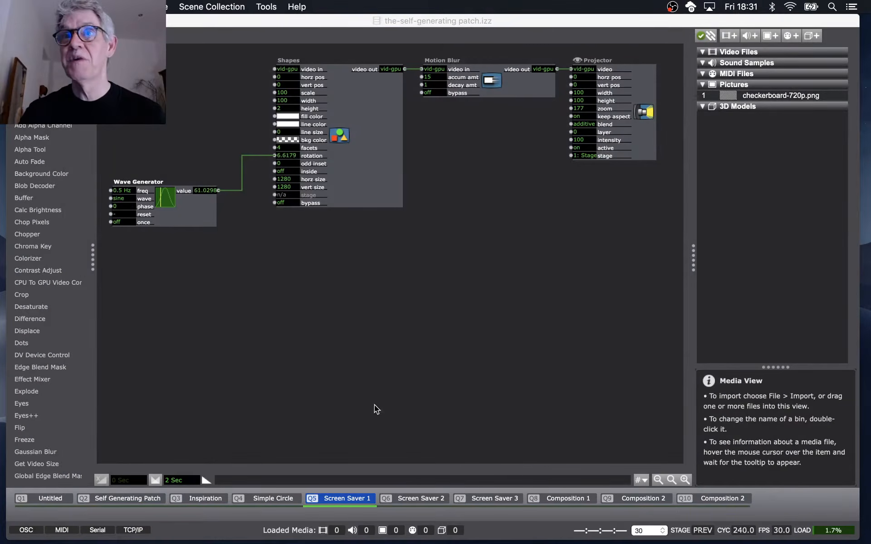
{"action": "left_click", "coordinate": [500, 334]}
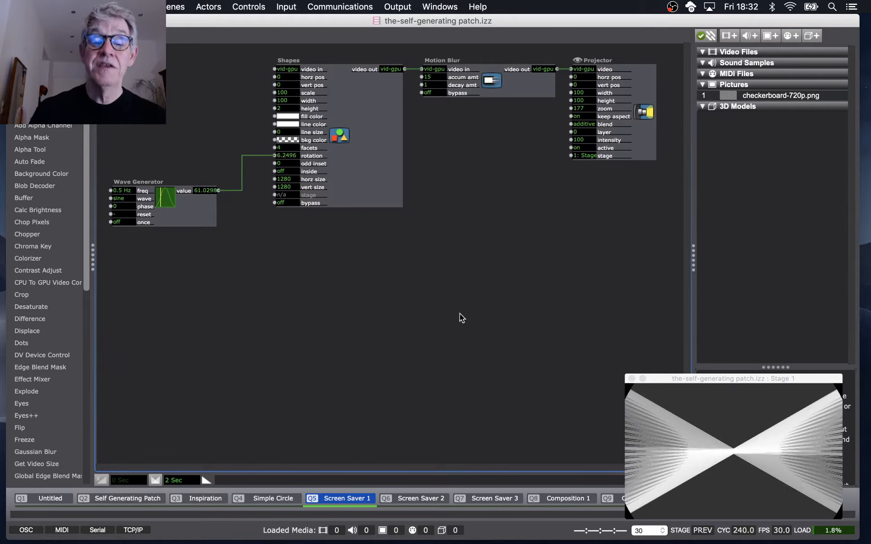
Inspect the Wave Generator output's limits and the rotation input's scale range again.
{"action": "left_click", "coordinate": [186, 192]}
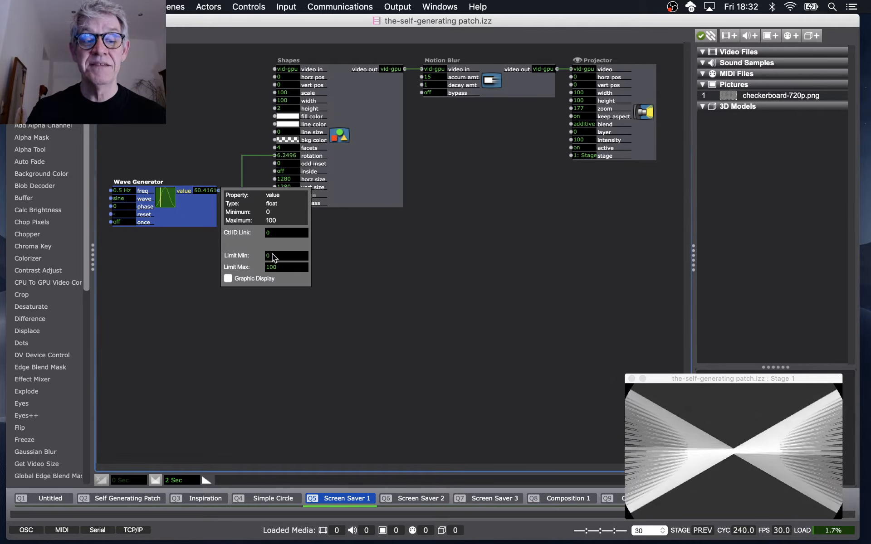
{"action": "left_click", "coordinate": [310, 156]}
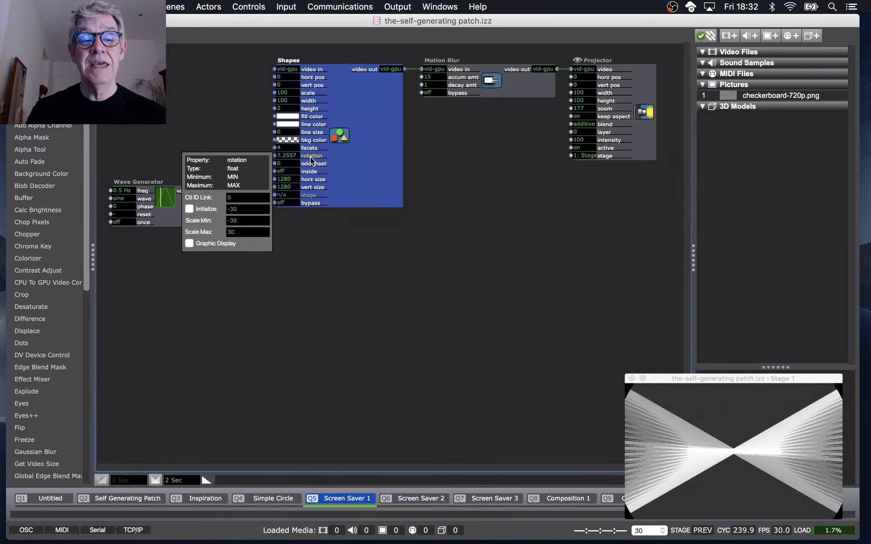
{"action": "left_click", "coordinate": [314, 227]}
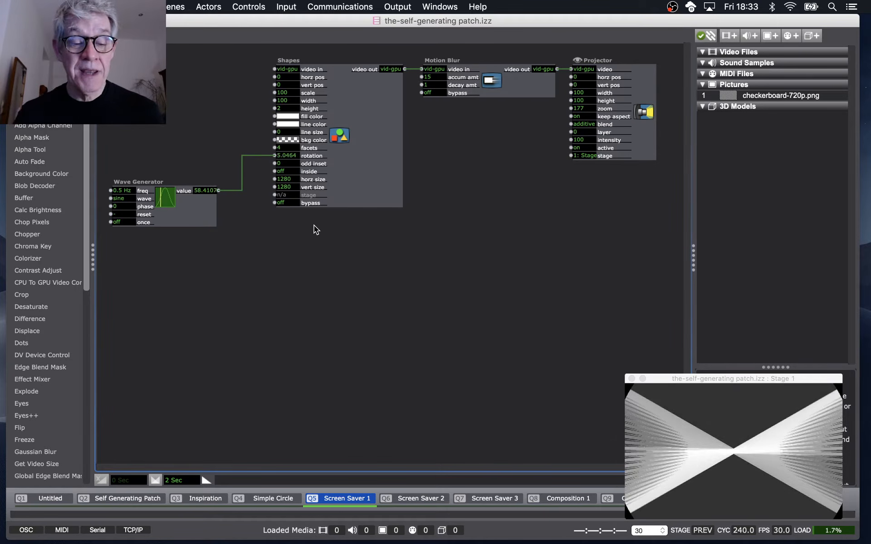
Advance to the Screen Saver 2 scene and bypass the Motion Blur effect.
{"action": "key", "text": "space"}
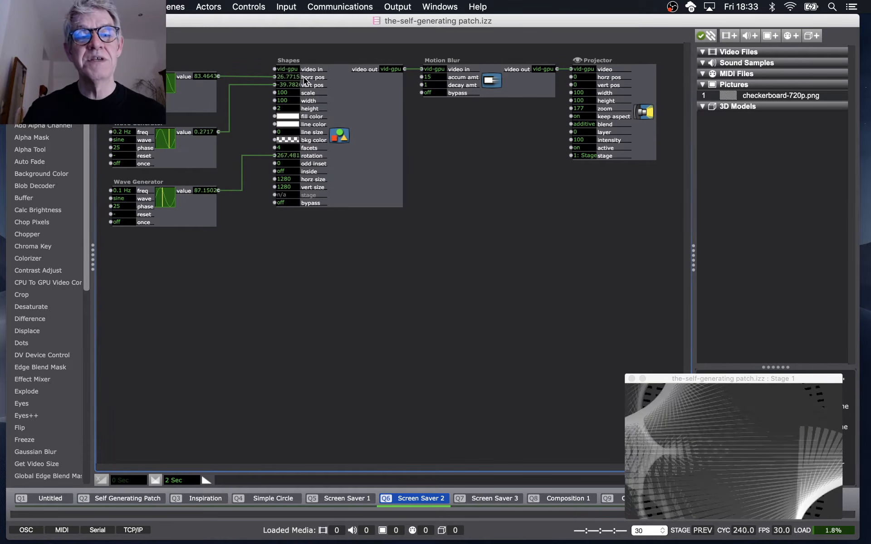
{"action": "left_click", "coordinate": [437, 91]}
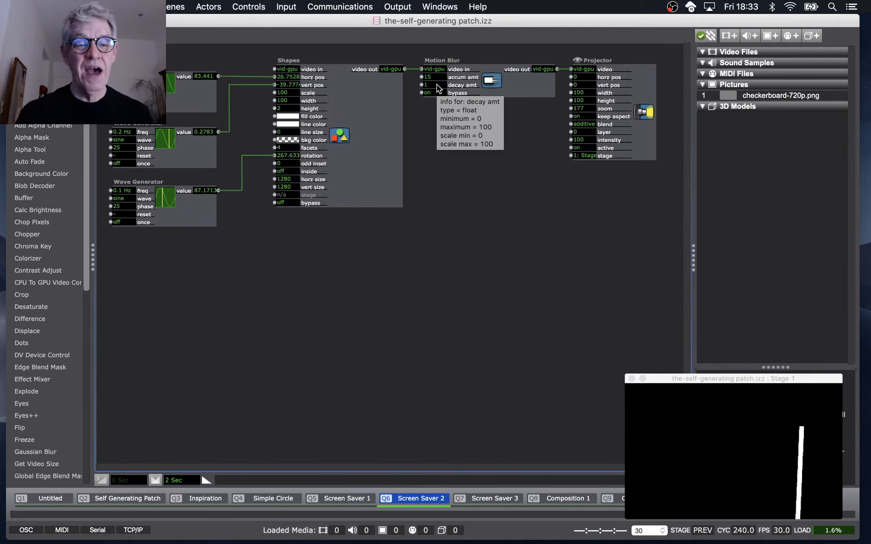
{"action": "left_click", "coordinate": [292, 101]}
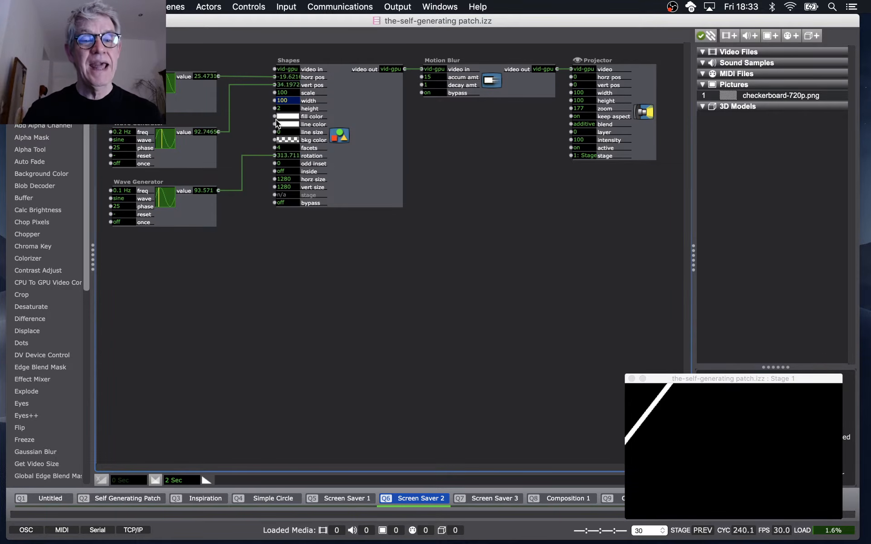
{"action": "mouse_move", "coordinate": [278, 116]}
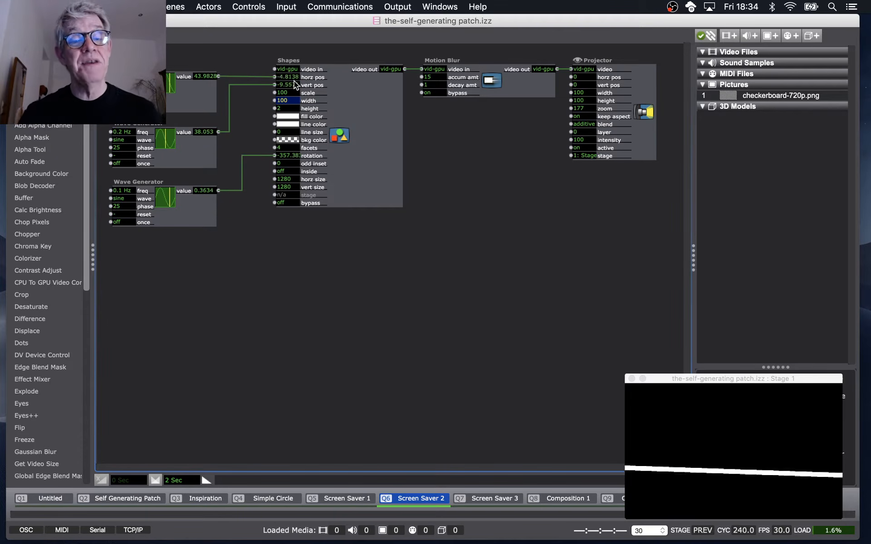
{"action": "mouse_move", "coordinate": [294, 85]}
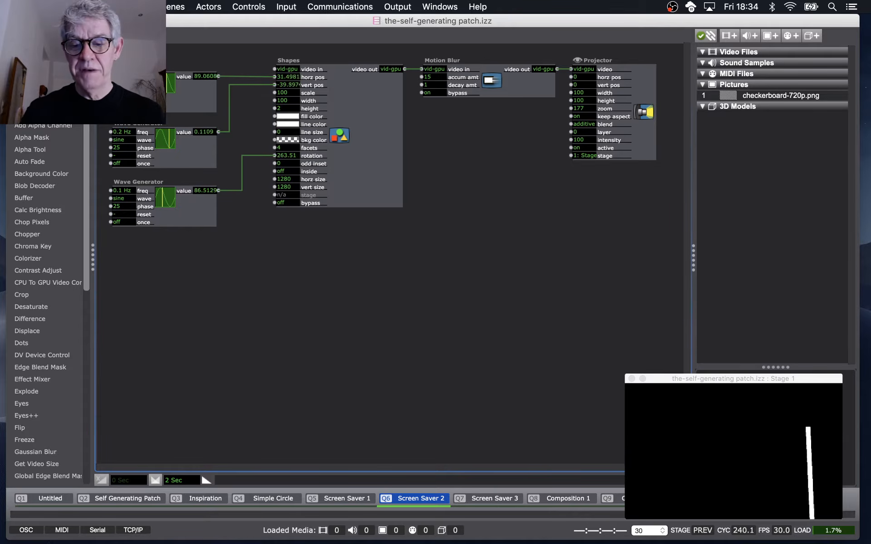
Set the middle Wave Generator's frequency to 0.6 Hz and turn the Motion Blur bypass back off.
{"action": "left_click", "coordinate": [123, 131]}
{"action": "type", "text": "0.6"}
{"action": "key", "text": "Return"}
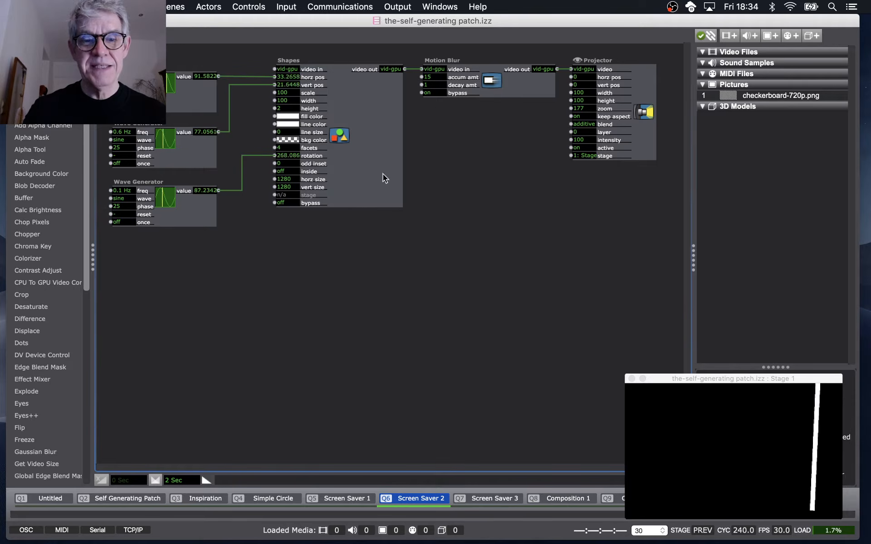
{"action": "left_click", "coordinate": [434, 93]}
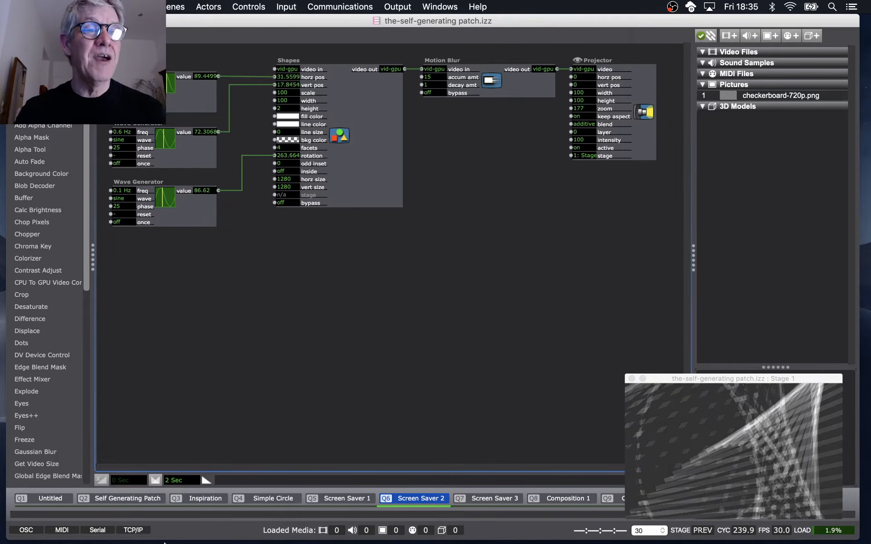
Inspect the horizontal position input's scale range and the top Wave Generator's output limits.
{"action": "left_click", "coordinate": [310, 78]}
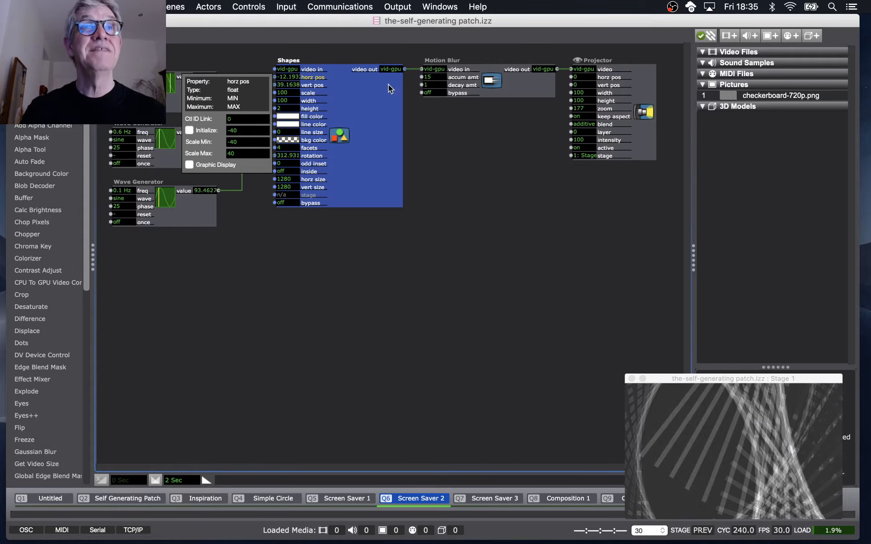
{"action": "left_click", "coordinate": [141, 72]}
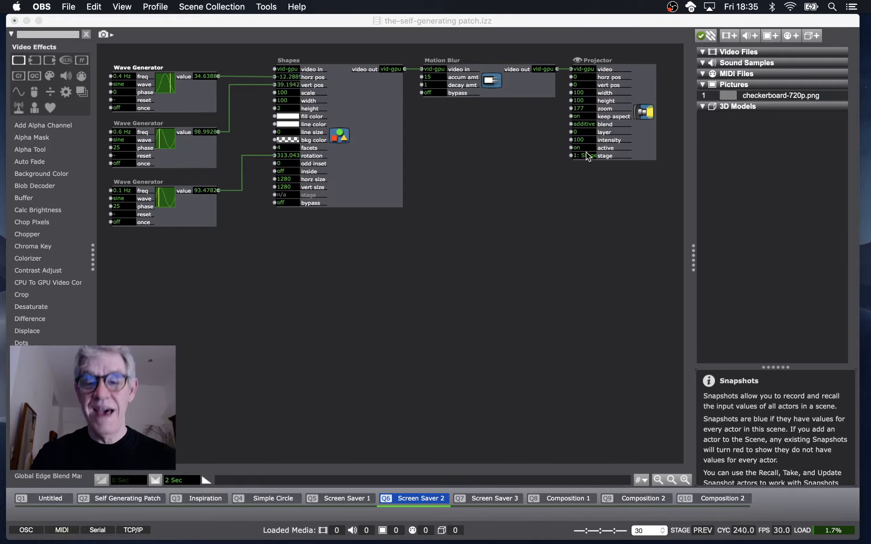
{"action": "left_click", "coordinate": [185, 79]}
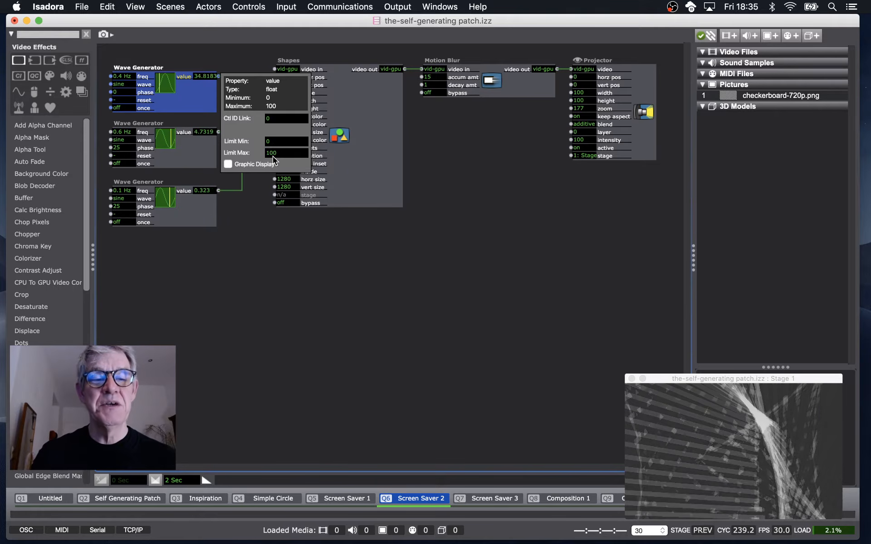
{"action": "left_click", "coordinate": [319, 78]}
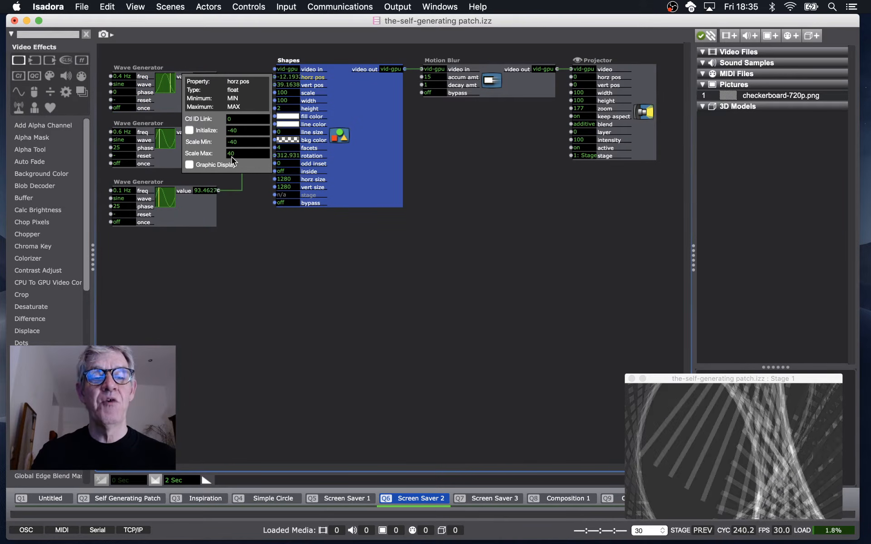
{"action": "left_click", "coordinate": [316, 88]}
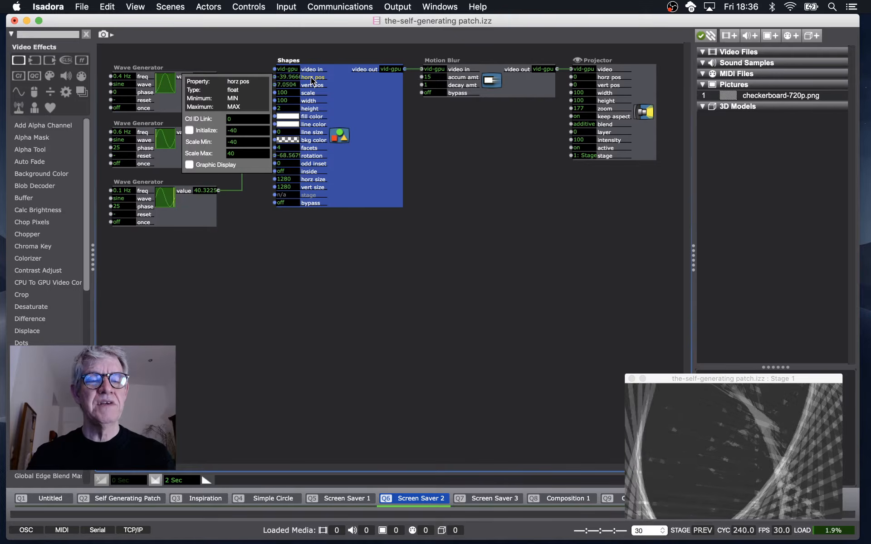
Set the horizontal position input's scale range to a minimum of -20 and a maximum of 20.
{"action": "left_click", "coordinate": [250, 144]}
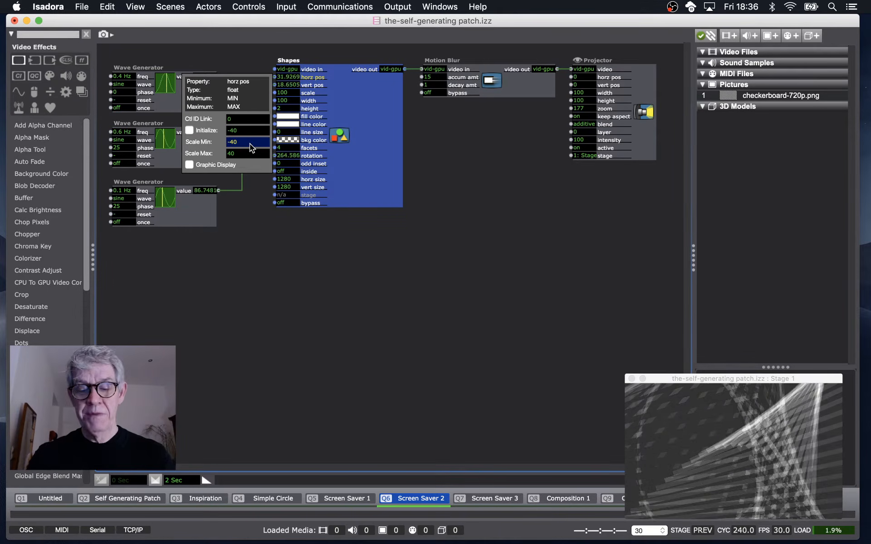
{"action": "type", "text": "-20"}
{"action": "left_click", "coordinate": [247, 153]}
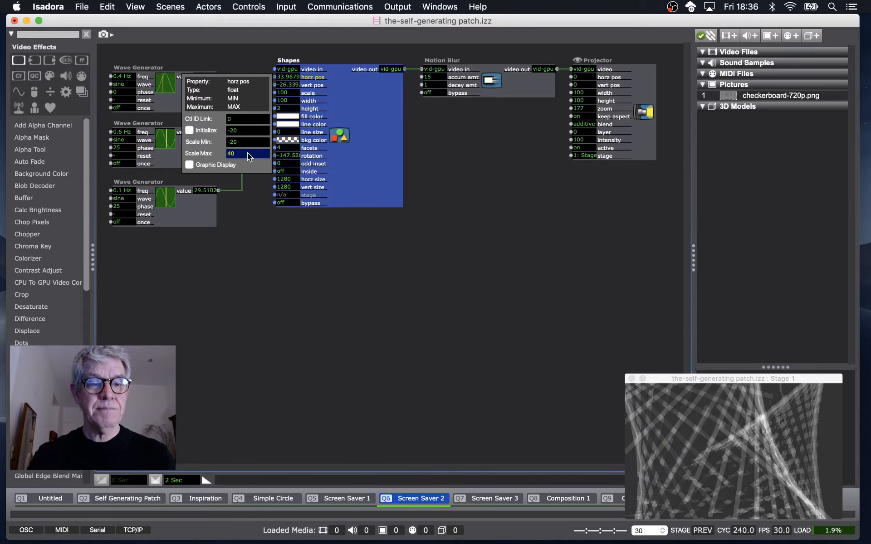
{"action": "type", "text": "20"}
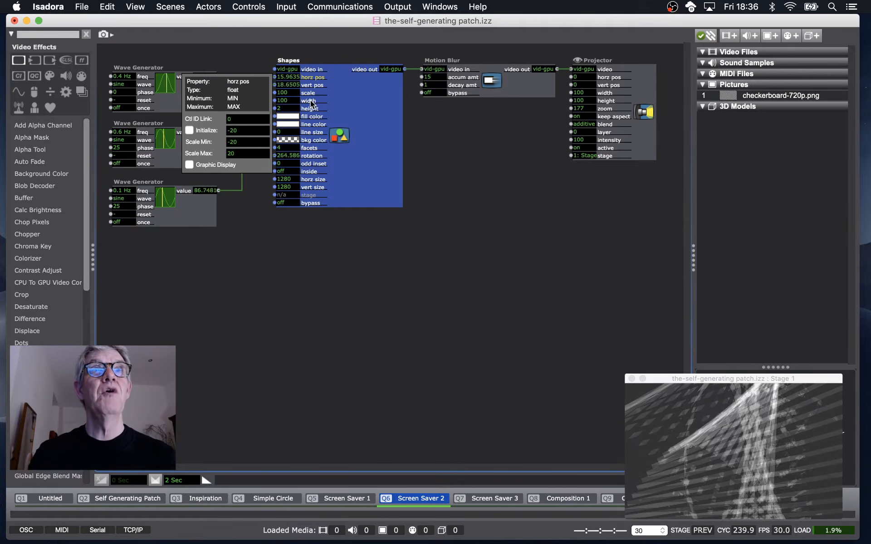
Set the vertical position input's scale range to a minimum of -20 and a maximum of 20.
{"action": "mouse_move", "coordinate": [311, 88]}
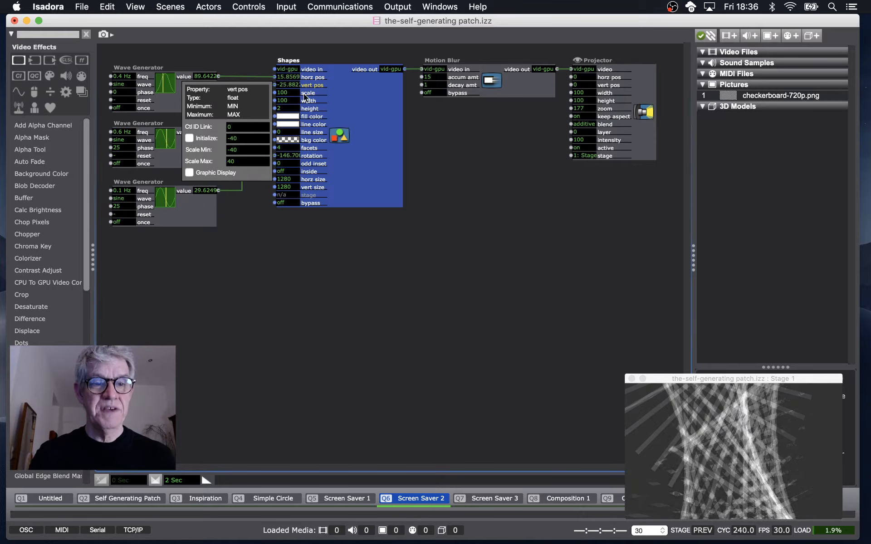
{"action": "type", "text": "-20"}
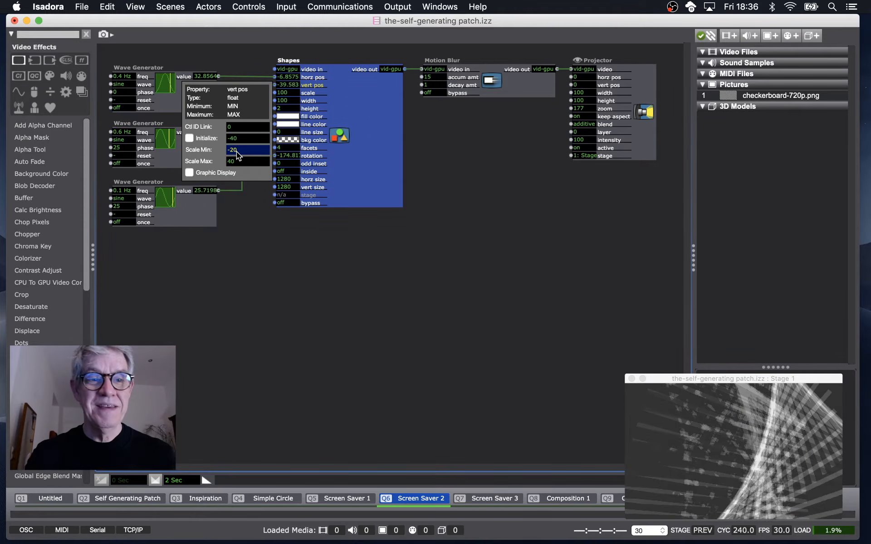
{"action": "key", "text": "Tab"}
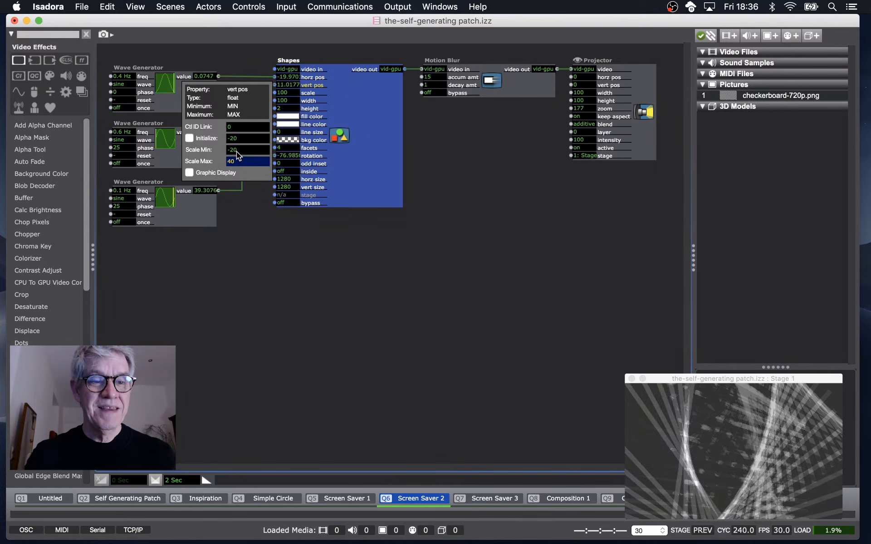
{"action": "type", "text": "20"}
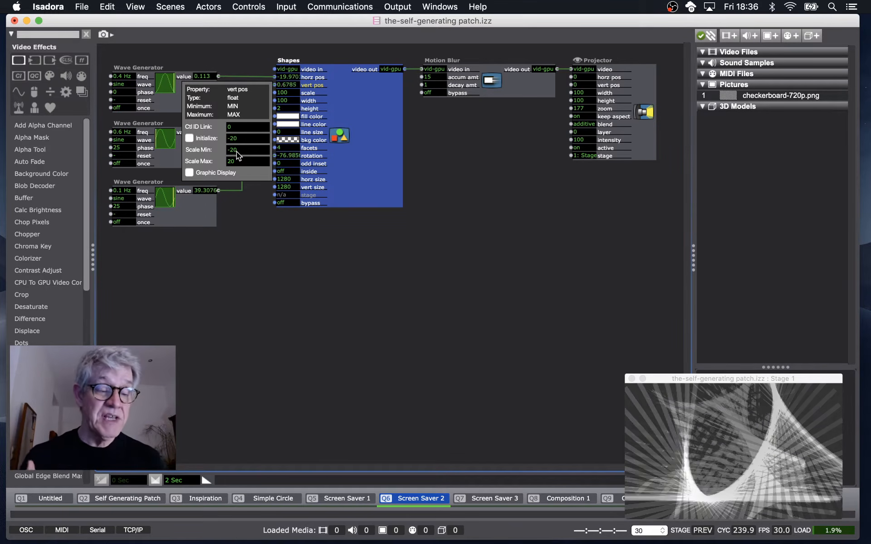
Add a Limit-Scale Value actor to the patch below the Shapes actor.
{"action": "double_click", "coordinate": [252, 249]}
{"action": "type", "text": "limi"}
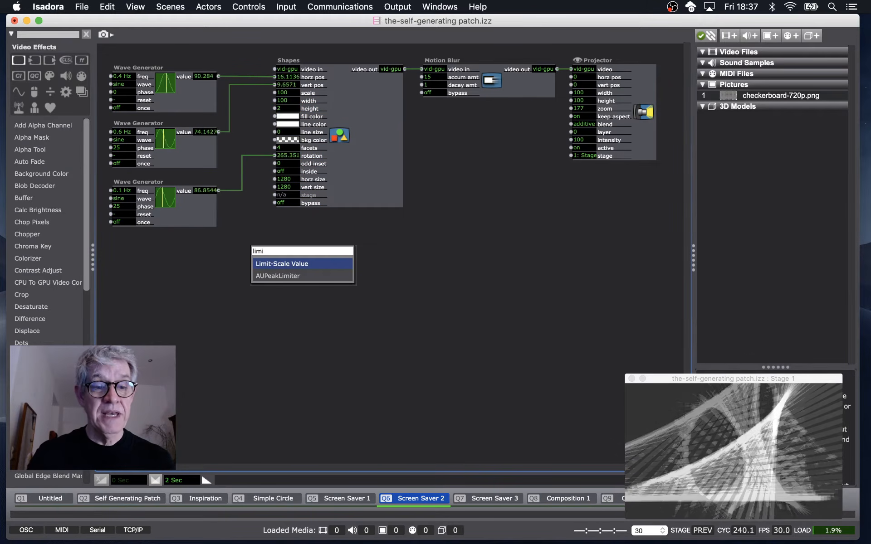
{"action": "left_click", "coordinate": [278, 265]}
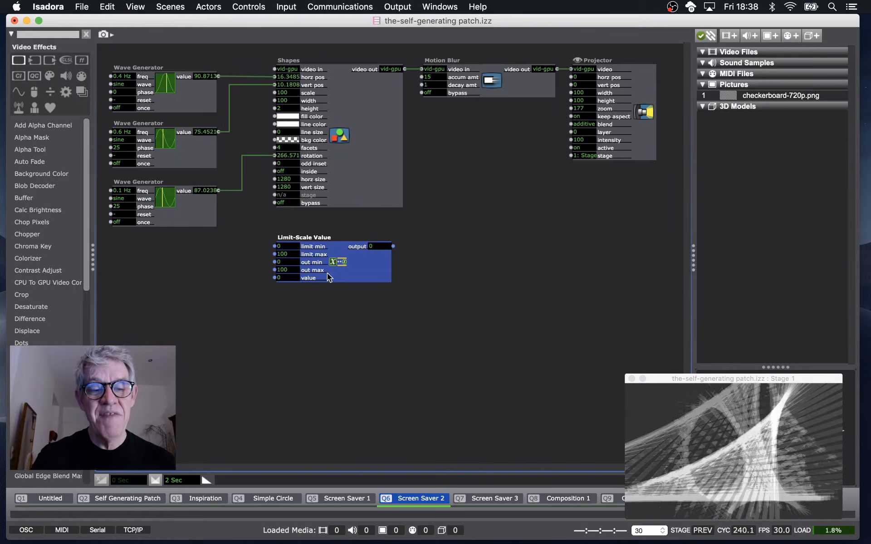
{"action": "left_click", "coordinate": [408, 222]}
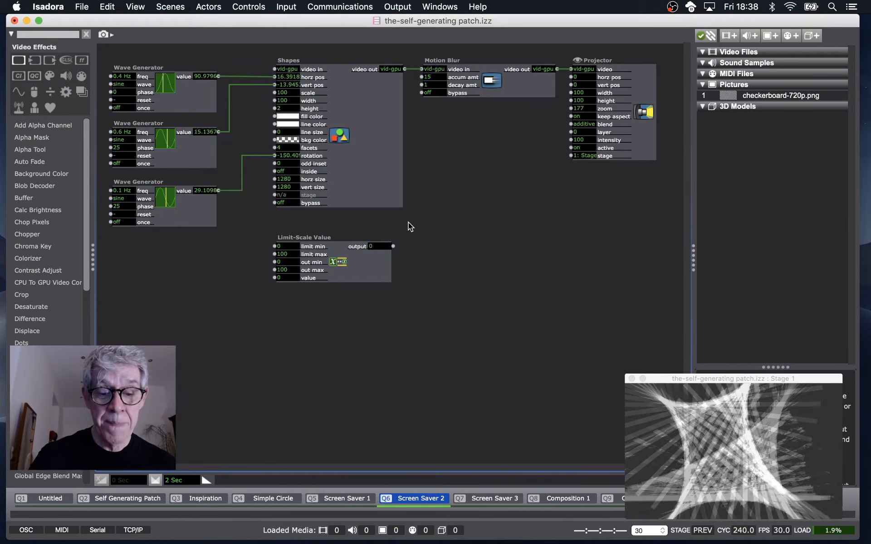
Advance to the Screen Saver 3 scene and toggle the Motion Blur bypass on and back off.
{"action": "key", "text": "space"}
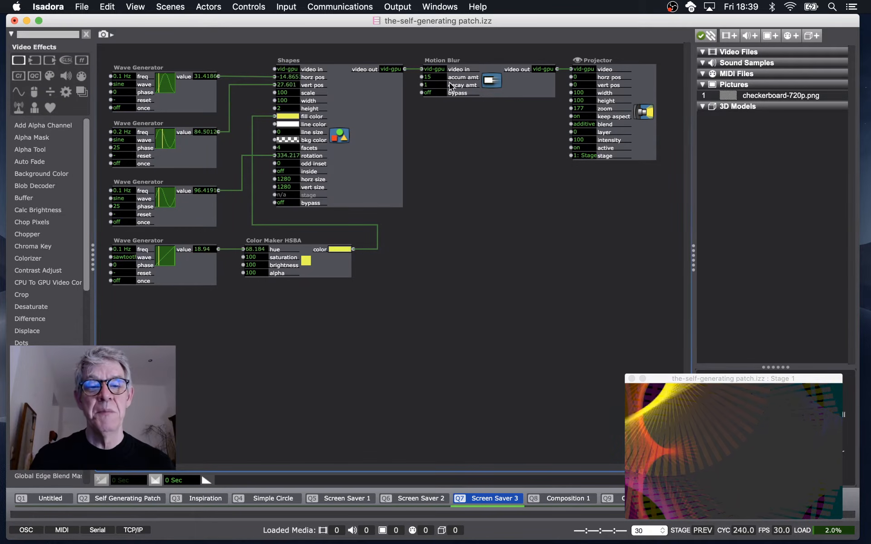
{"action": "left_click", "coordinate": [439, 92]}
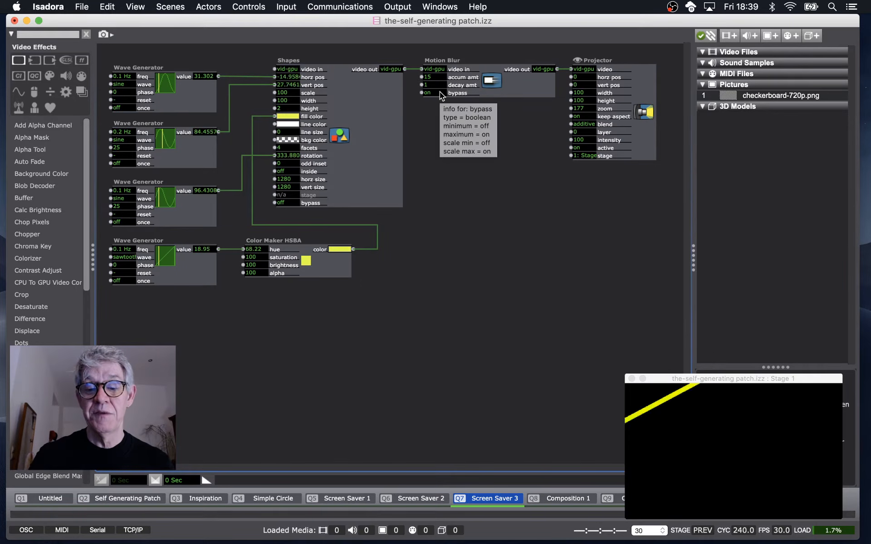
{"action": "left_click", "coordinate": [439, 91]}
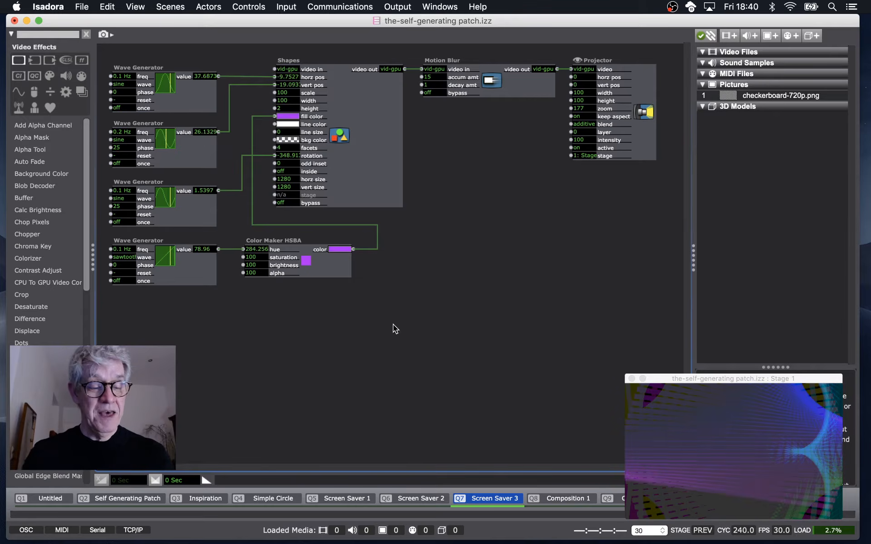
{"action": "key", "text": "super+Tab"}
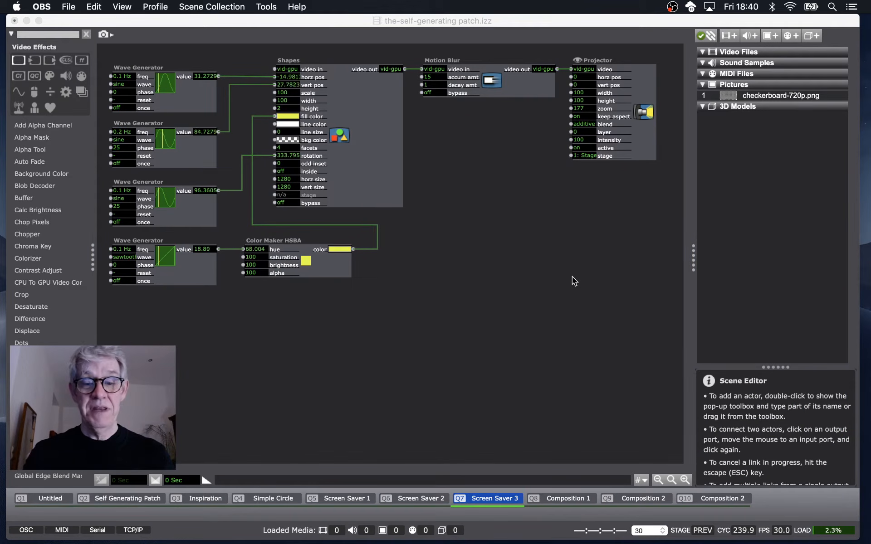
{"action": "key", "text": "super+Tab"}
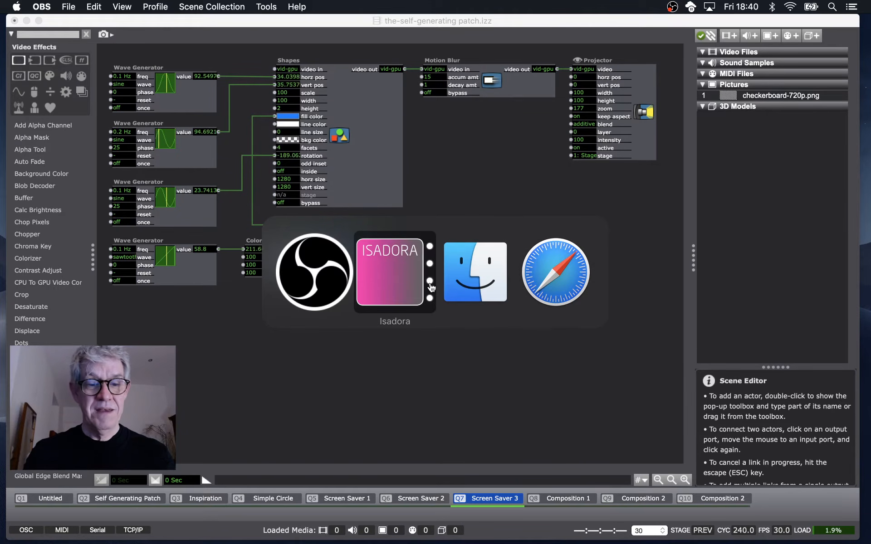
{"action": "left_click", "coordinate": [503, 279]}
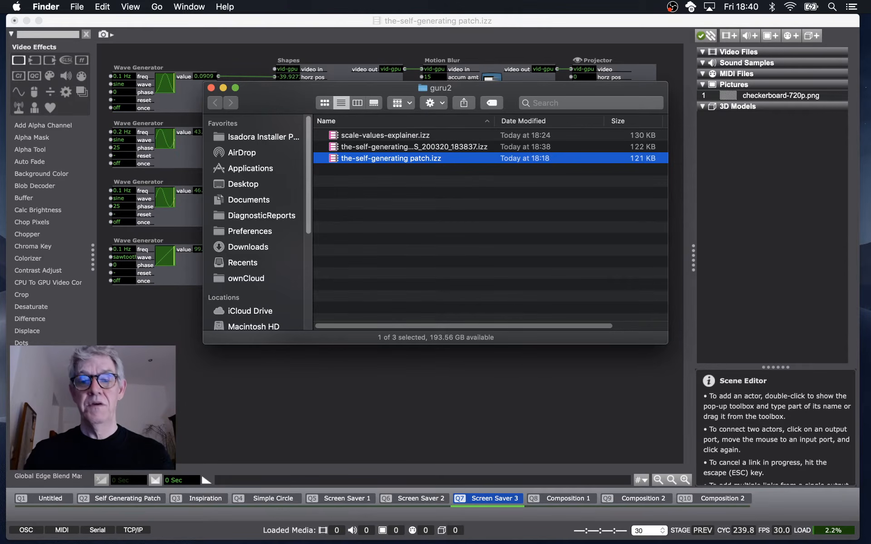
{"action": "key", "text": "super+Tab"}
{"action": "left_click", "coordinate": [584, 427]}
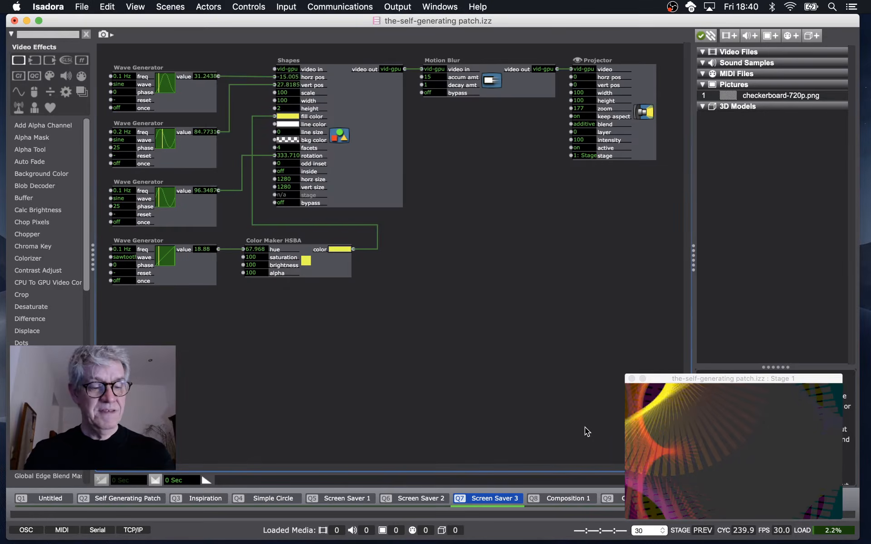
{"action": "key", "text": "super+Tab"}
{"action": "key", "text": "super+Tab"}
{"action": "key", "text": "super+Tab"}
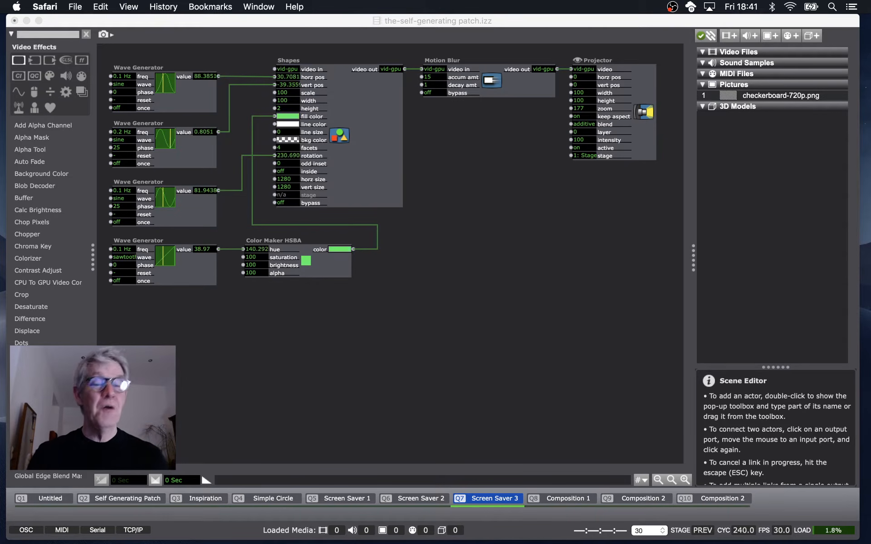
{"action": "left_click", "coordinate": [576, 402]}
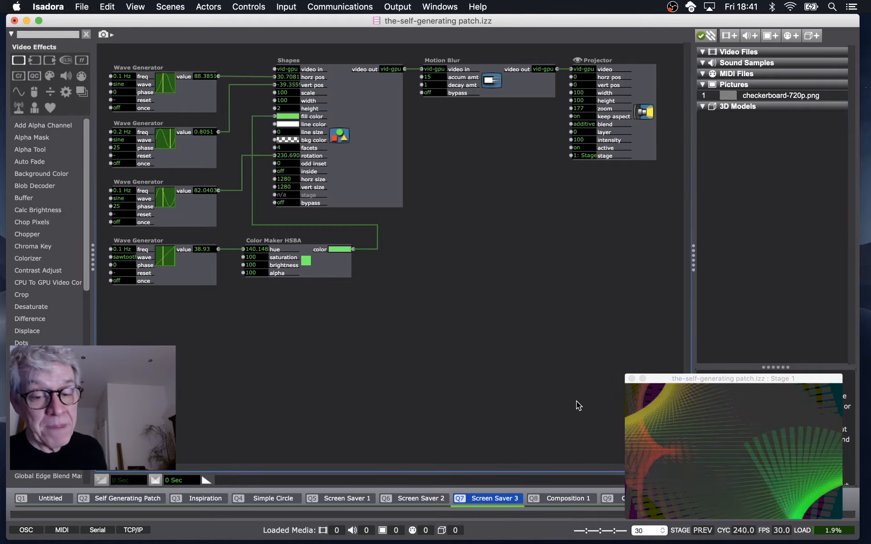
Advance to the Composition 1 scene and examine the Keyboard Watcher actor's outputs.
{"action": "key", "text": "space"}
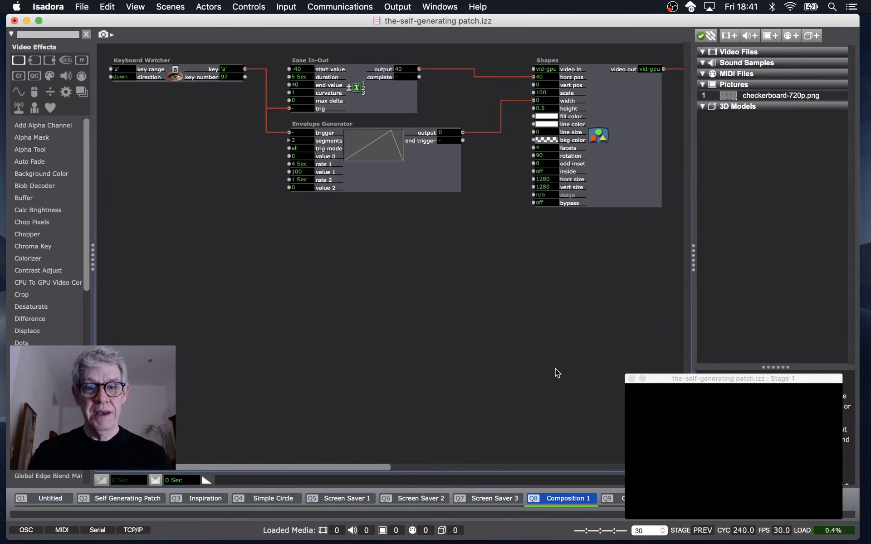
{"action": "scroll", "coordinate": [555, 369], "scroll_direction": "right", "scroll_amount": 3}
{"action": "scroll", "coordinate": [555, 368], "scroll_direction": "right", "scroll_amount": 3}
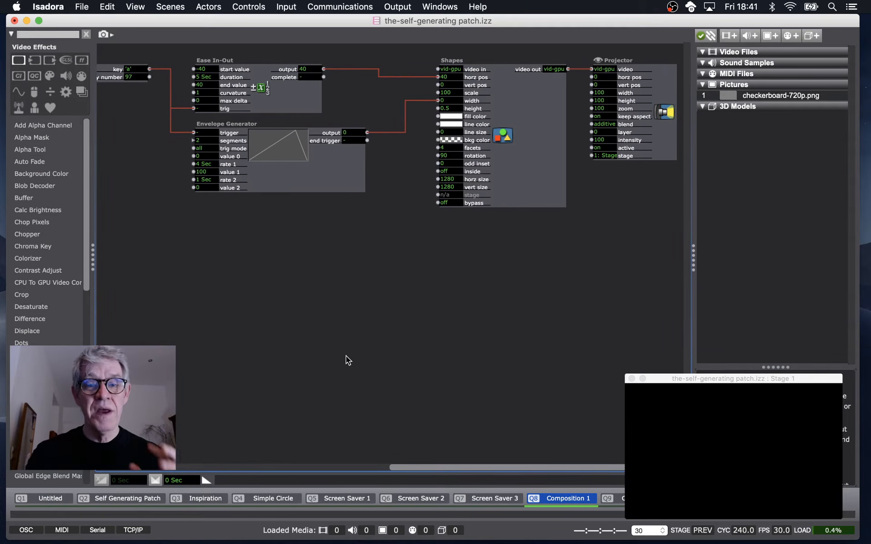
{"action": "scroll", "coordinate": [345, 355], "scroll_direction": "left", "scroll_amount": 2}
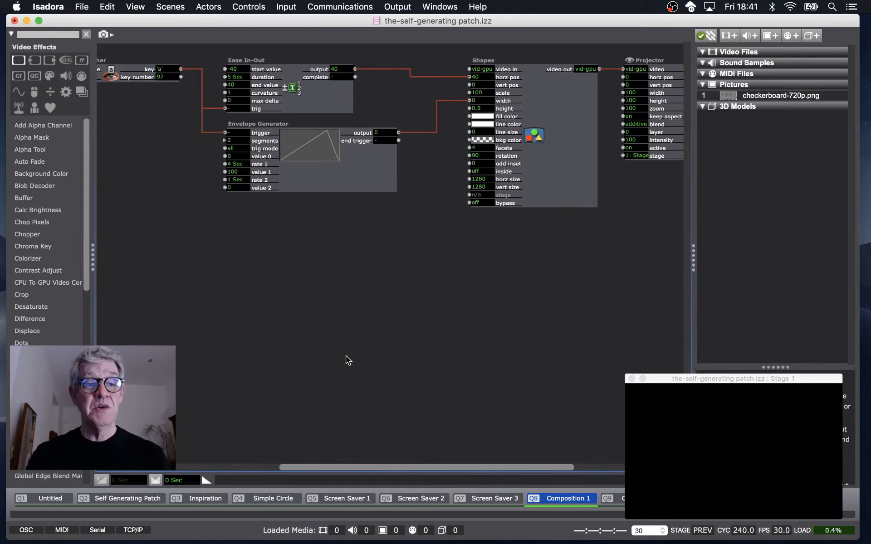
{"action": "scroll", "coordinate": [346, 355], "scroll_direction": "left", "scroll_amount": 2}
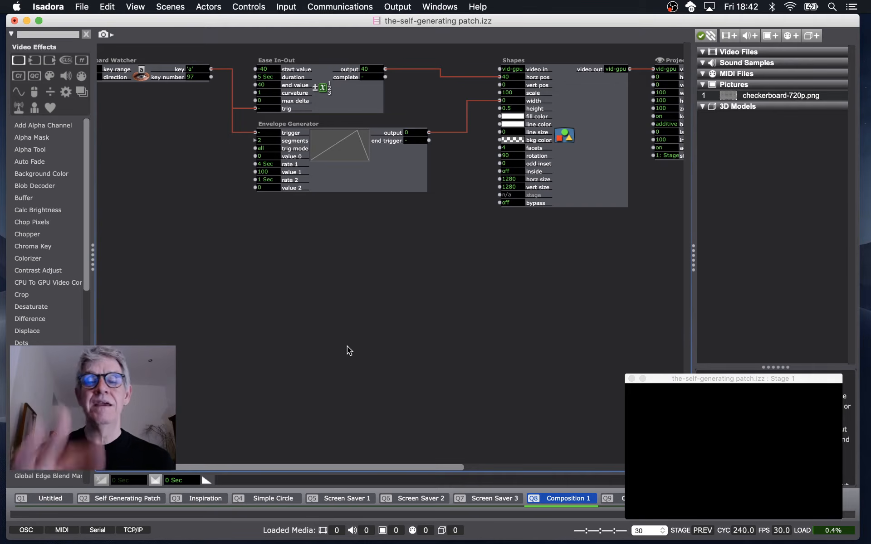
{"action": "scroll", "coordinate": [267, 298], "scroll_direction": "left", "scroll_amount": 3}
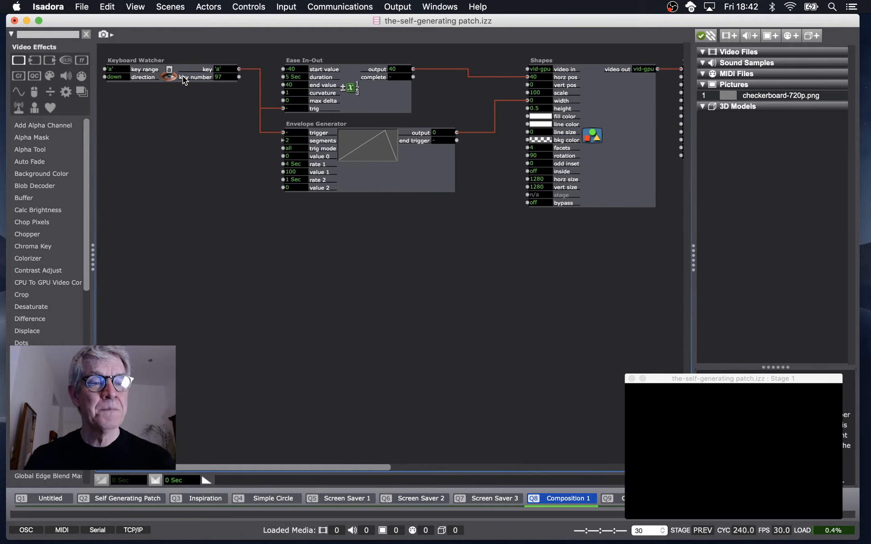
{"action": "left_click", "coordinate": [181, 78]}
{"action": "left_click", "coordinate": [180, 132]}
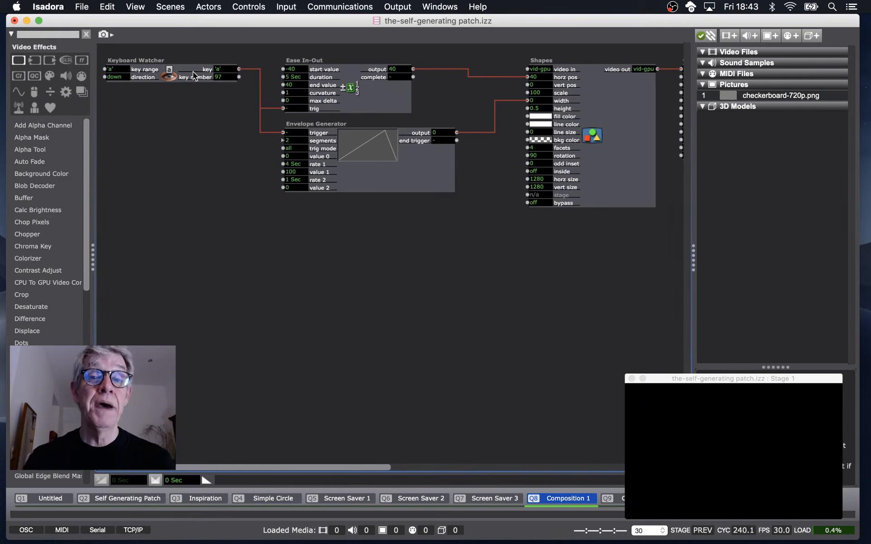
Select the Ease In-Out actor and set the Shapes actor's width input to 50.
{"action": "left_click", "coordinate": [358, 94]}
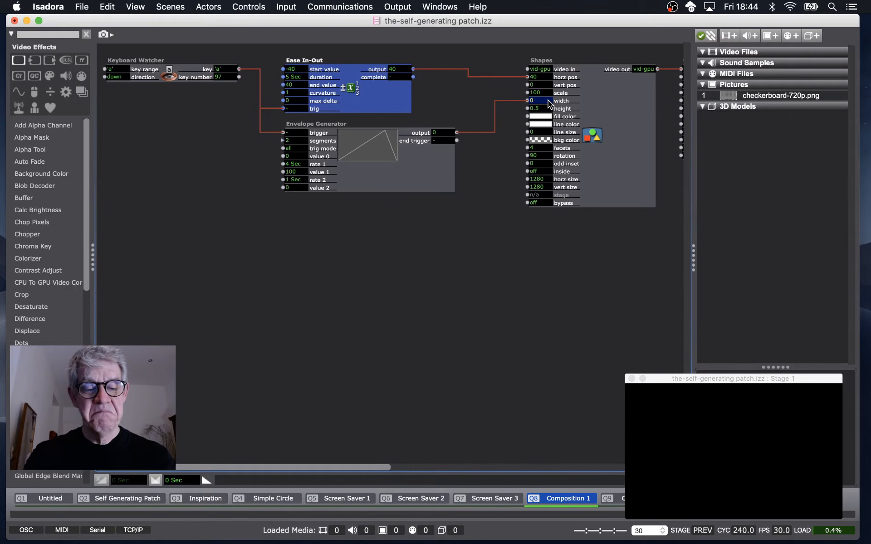
{"action": "key", "text": "Return"}
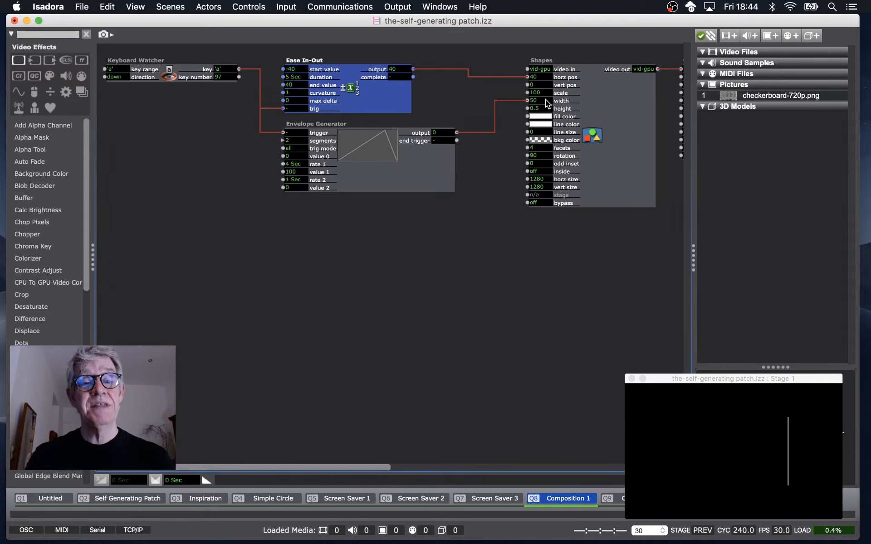
{"action": "double_click", "coordinate": [544, 99]}
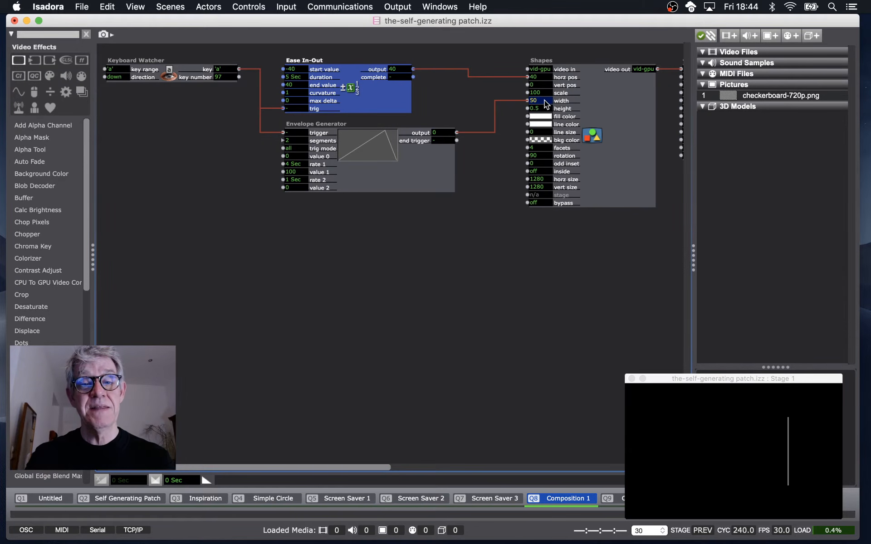
{"action": "left_click", "coordinate": [532, 243]}
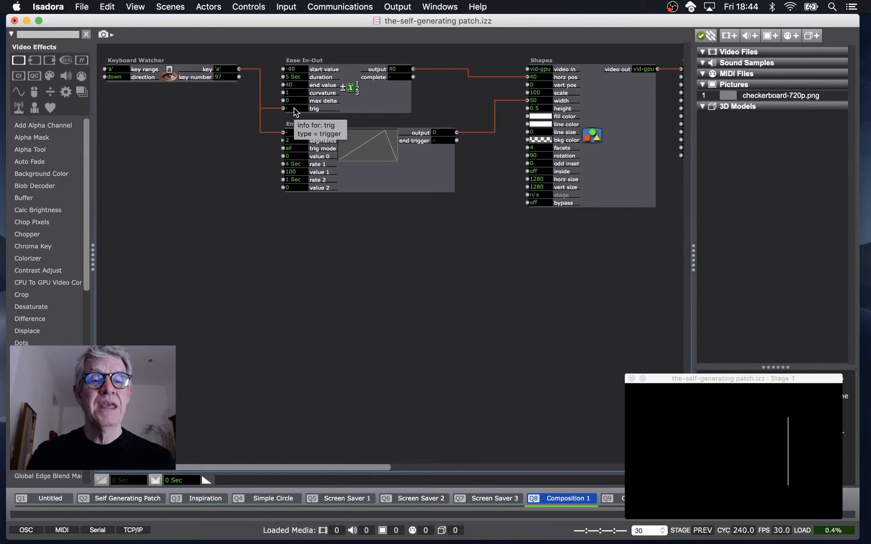
Trigger the Ease In-Out actor through its trig input to animate the line.
{"action": "left_click", "coordinate": [294, 108]}
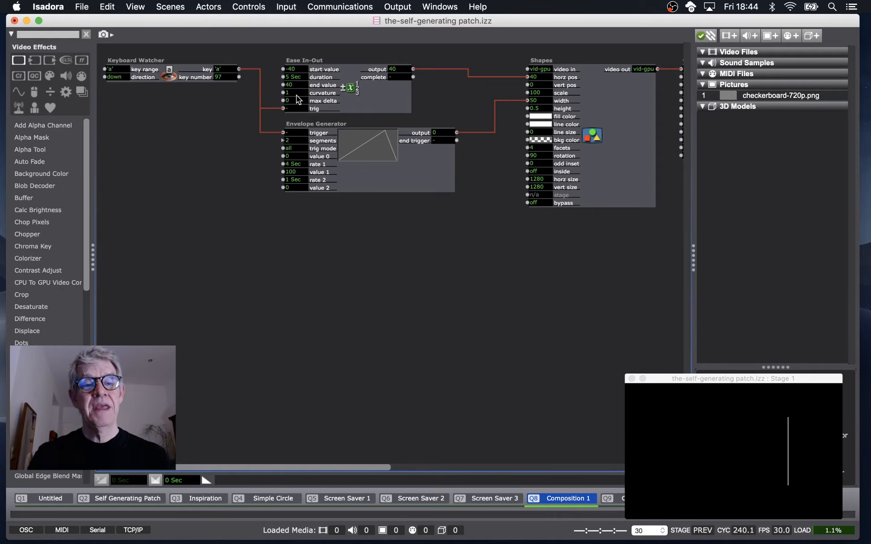
{"action": "mouse_move", "coordinate": [295, 93]}
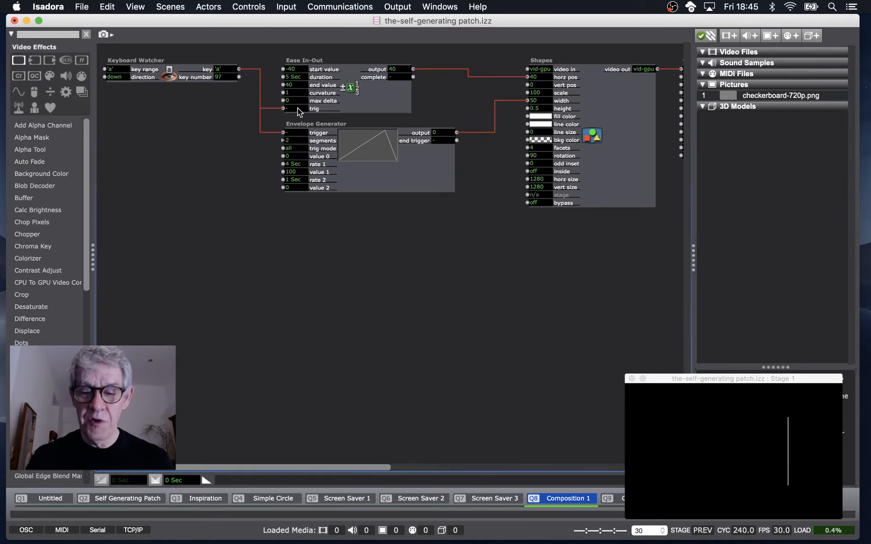
{"action": "left_click", "coordinate": [297, 108]}
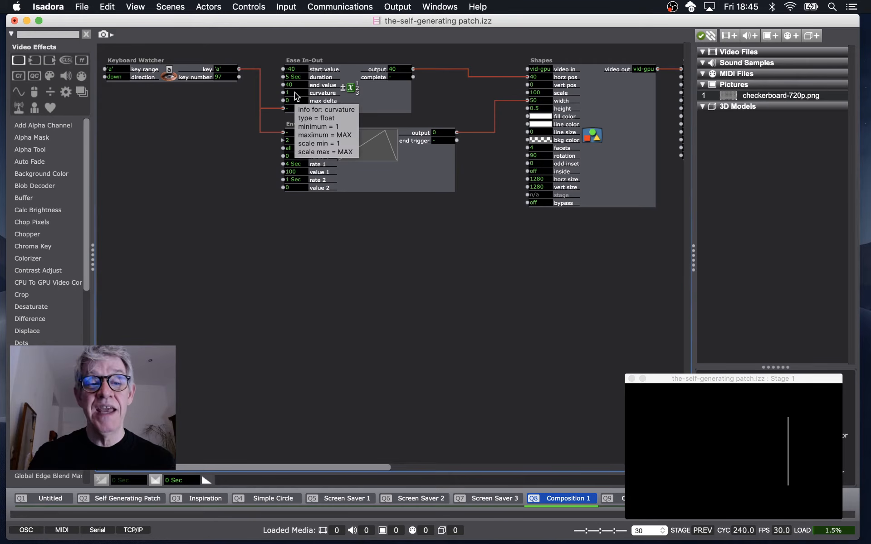
Set the Ease In-Out actor's curvature to 2 and select the actor.
{"action": "left_click", "coordinate": [295, 92]}
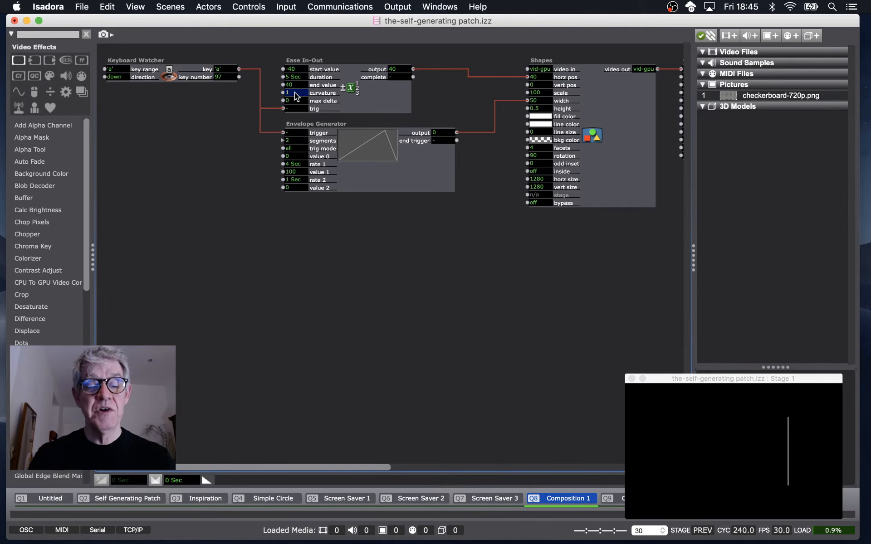
{"action": "type", "text": "2"}
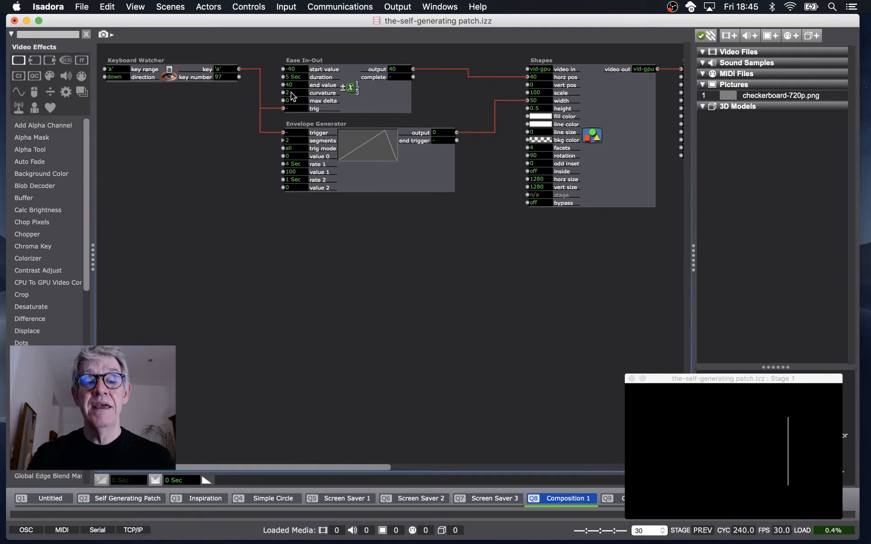
{"action": "left_click", "coordinate": [324, 93]}
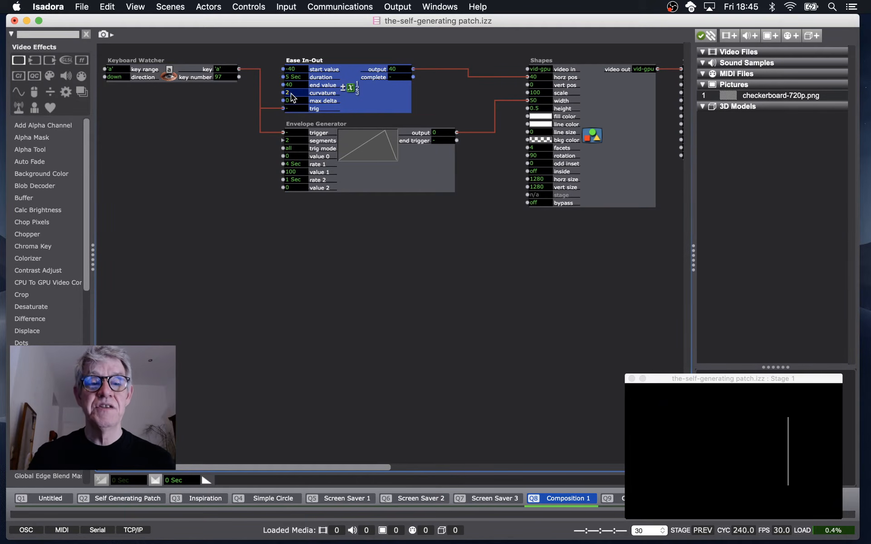
Change the Ease In-Out curvature to 3 and back to 2, and trigger the line animation again.
{"action": "left_click", "coordinate": [291, 107]}
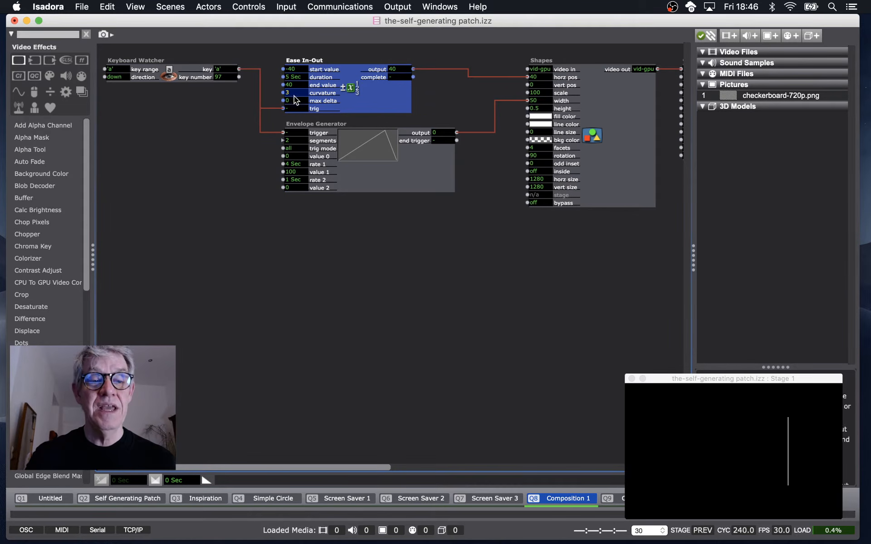
{"action": "left_click", "coordinate": [296, 107]}
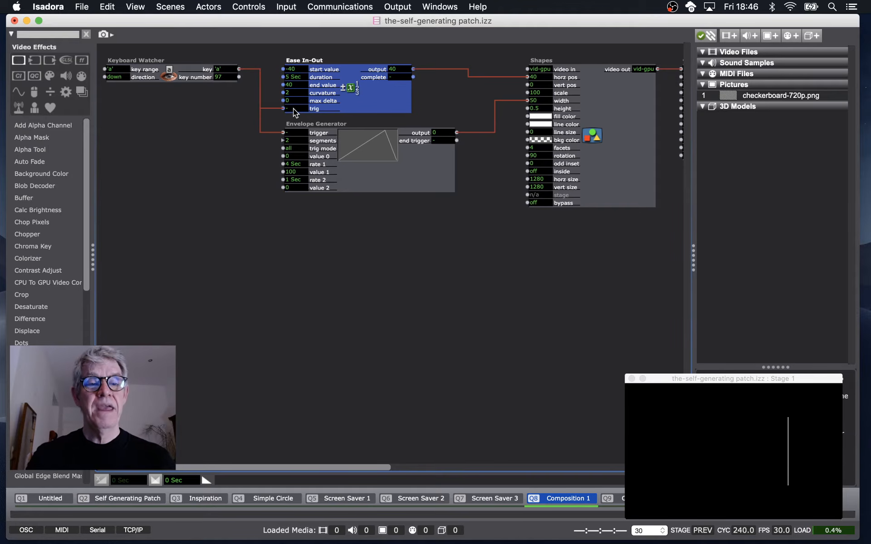
{"action": "left_click", "coordinate": [293, 108]}
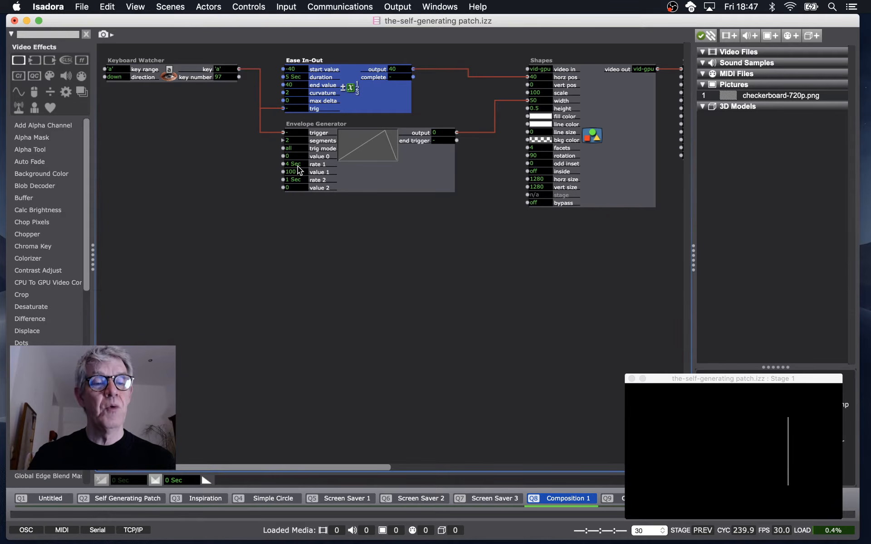
Try 9 segments on the Envelope Generator with several dragged values, then reset it to 2 segments.
{"action": "mouse_move", "coordinate": [297, 166]}
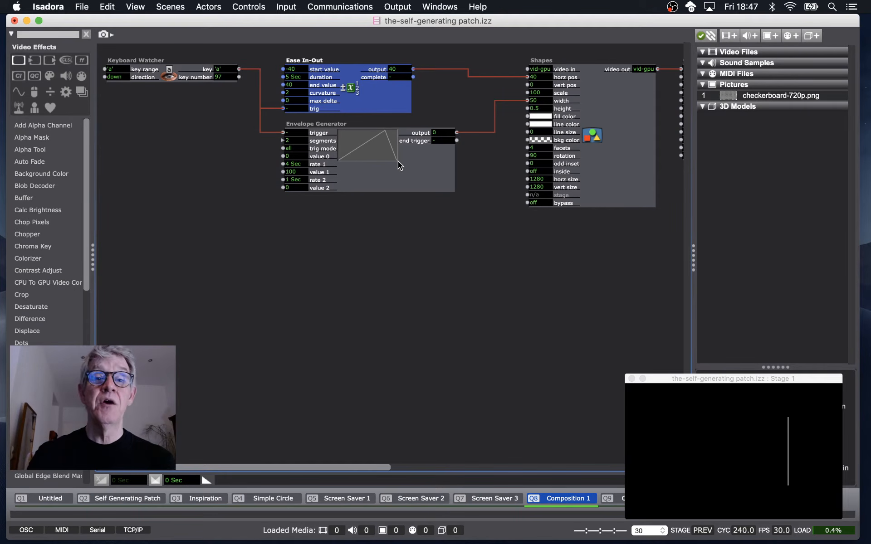
{"action": "left_click", "coordinate": [405, 260]}
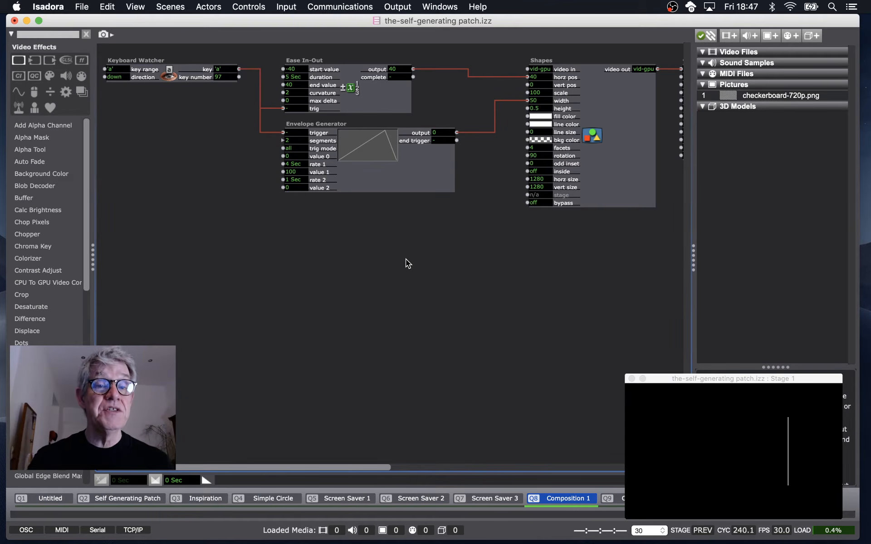
{"action": "left_click", "coordinate": [297, 142]}
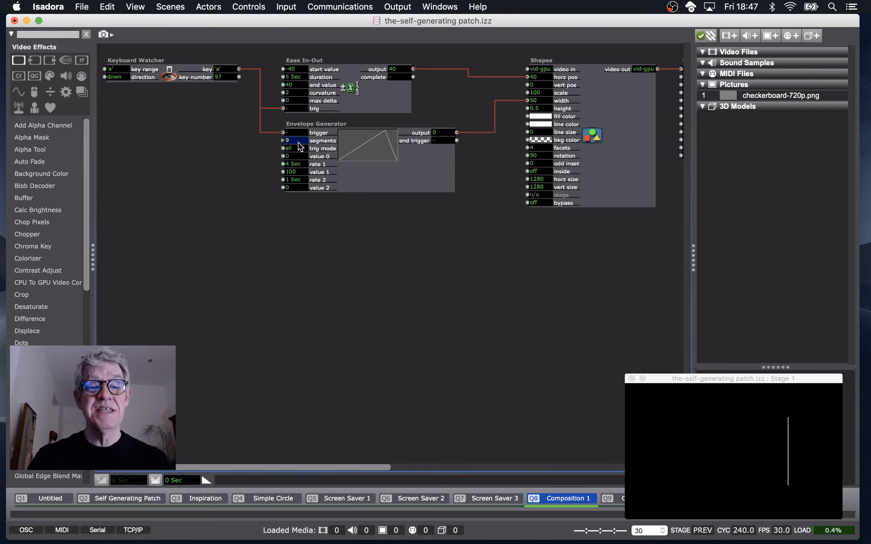
{"action": "key", "text": "Return"}
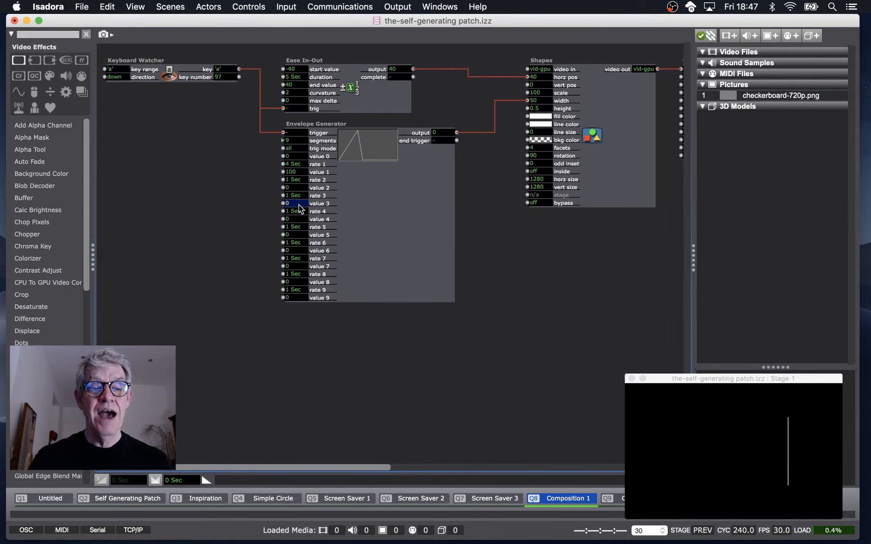
{"action": "left_click_drag", "start_coordinate": [298, 205], "coordinate": [297, 129]}
{"action": "left_click_drag", "start_coordinate": [297, 232], "coordinate": [297, 102]}
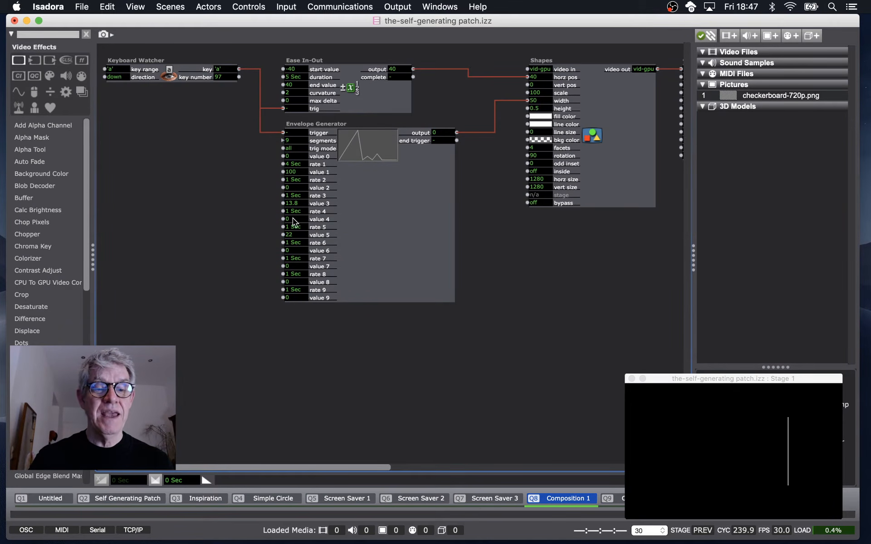
{"action": "left_click_drag", "start_coordinate": [296, 266], "coordinate": [293, 28]}
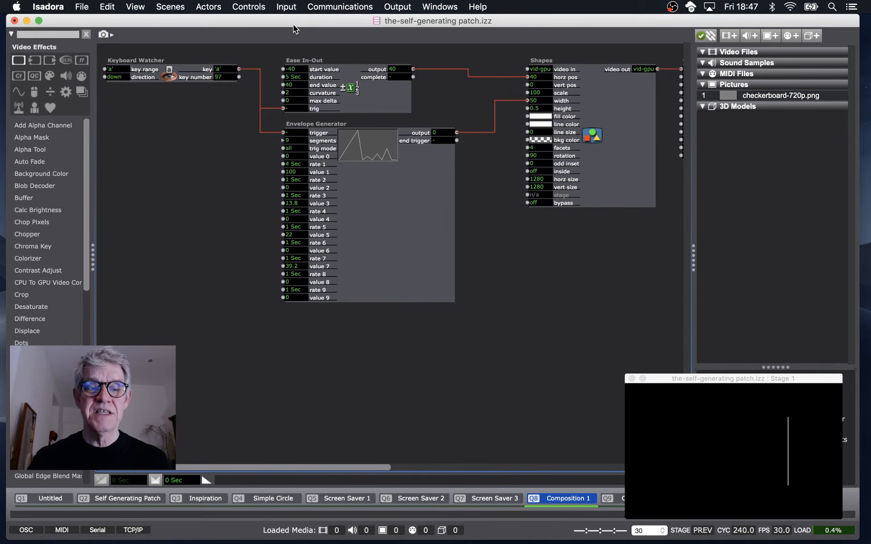
{"action": "left_click", "coordinate": [295, 141]}
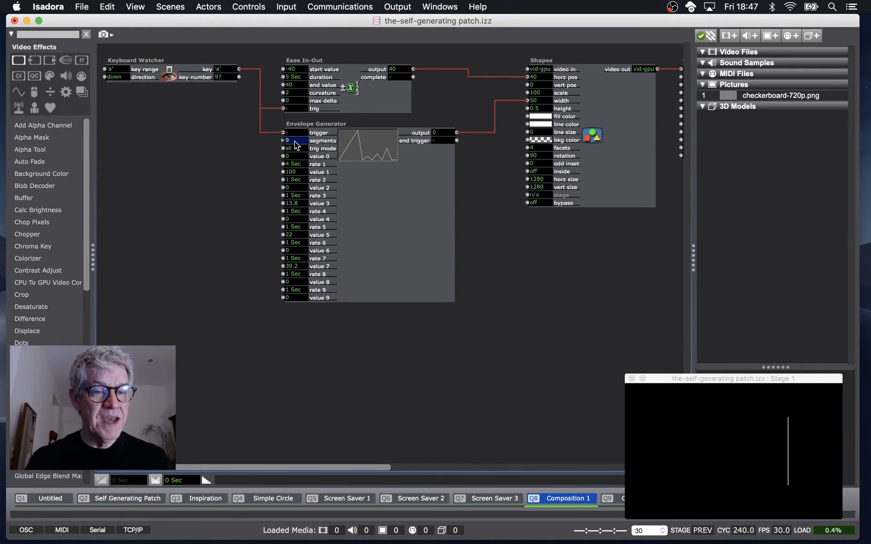
{"action": "key", "text": "Return"}
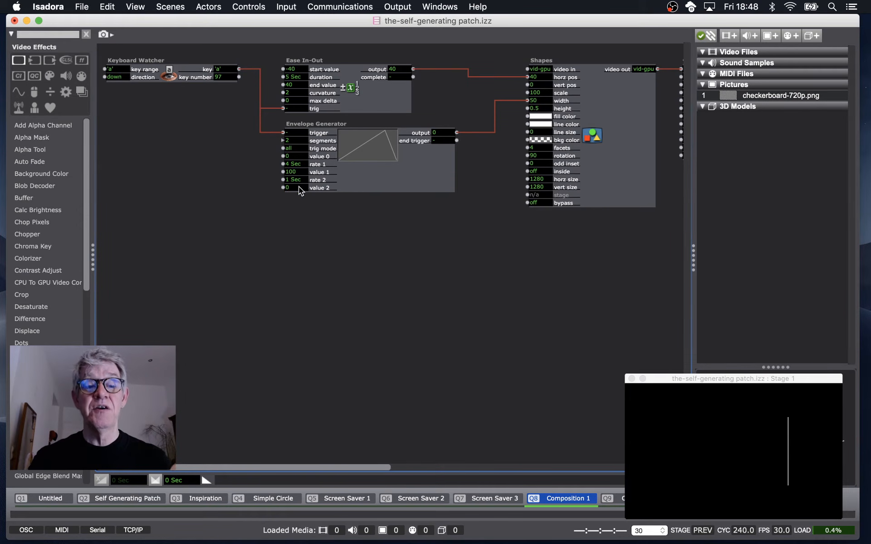
Trigger the Envelope Generator to animate the Shapes actor's width.
{"action": "left_click", "coordinate": [294, 133]}
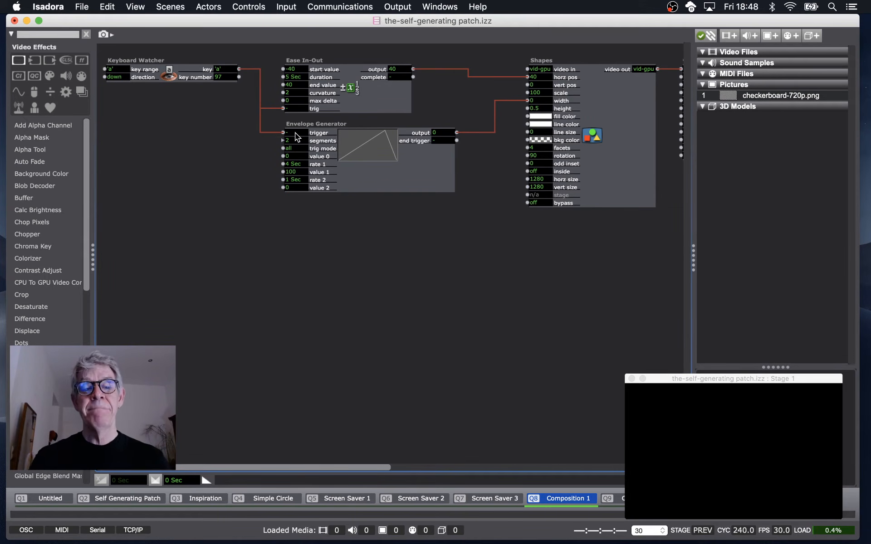
{"action": "left_click", "coordinate": [295, 132]}
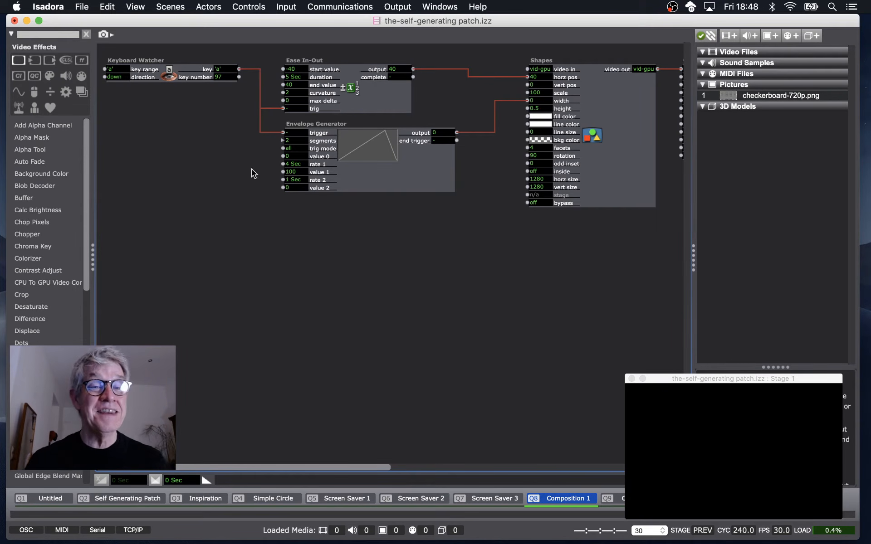
{"action": "double_click", "coordinate": [277, 208]}
{"action": "type", "text": "ease"}
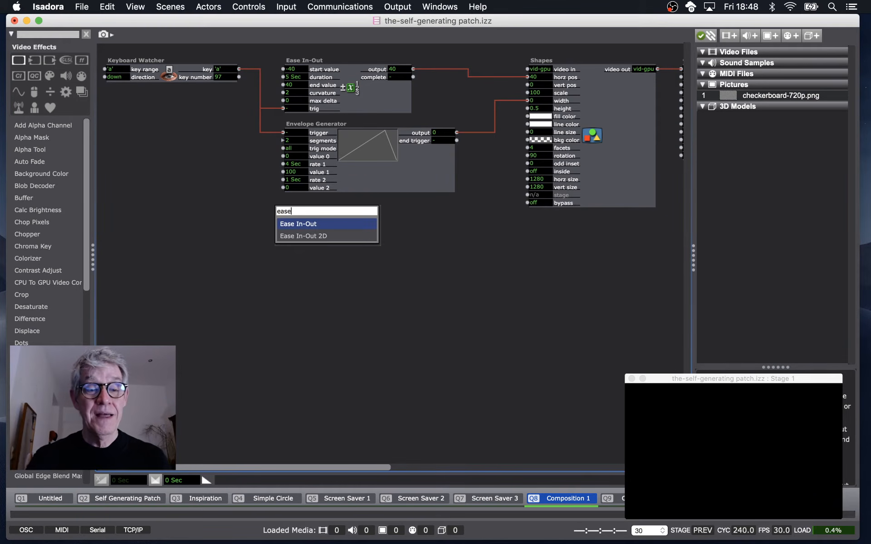
{"action": "left_click", "coordinate": [316, 238]}
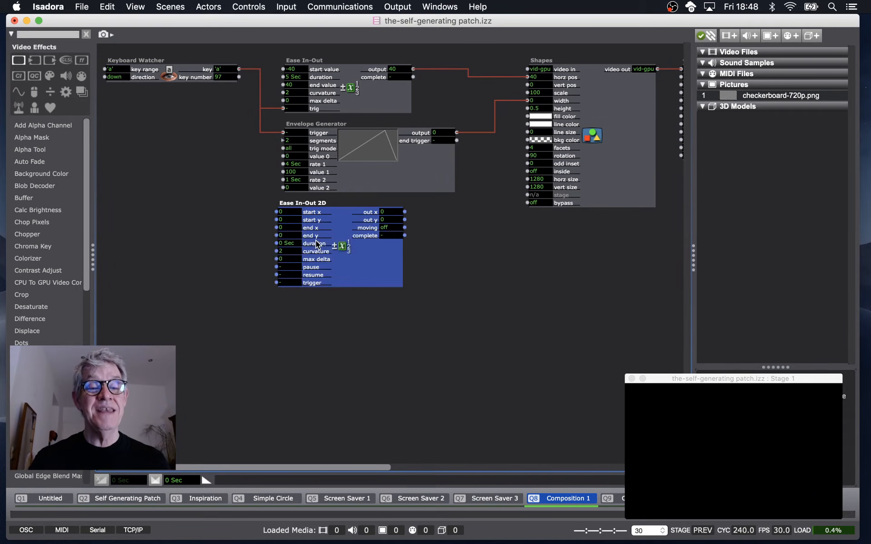
{"action": "left_click_drag", "start_coordinate": [347, 247], "coordinate": [348, 283]}
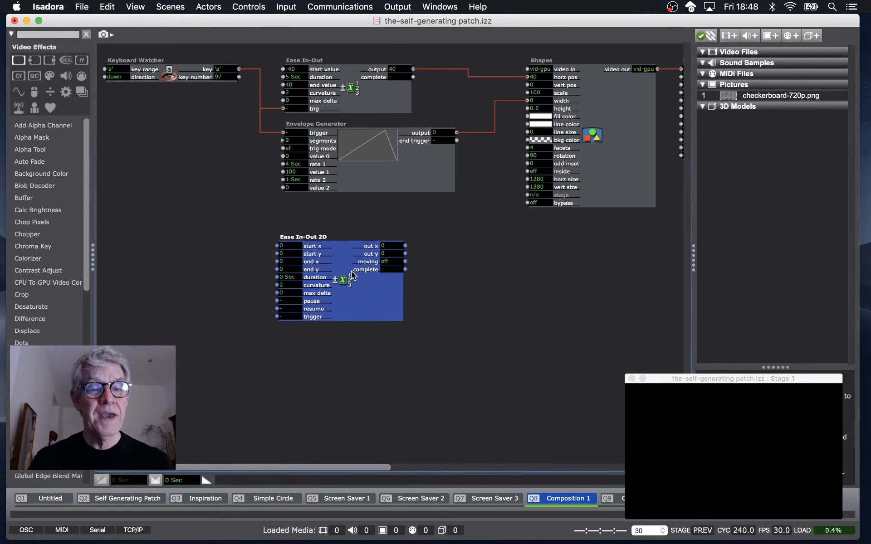
{"action": "key", "text": "Delete"}
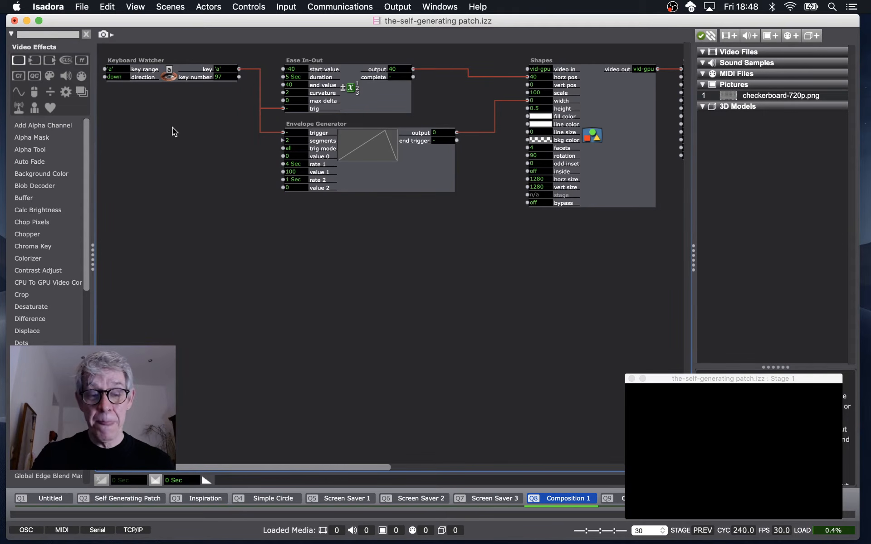
Trigger the Keyboard Watcher with the 'a' key to start the animation.
{"action": "key", "text": "a"}
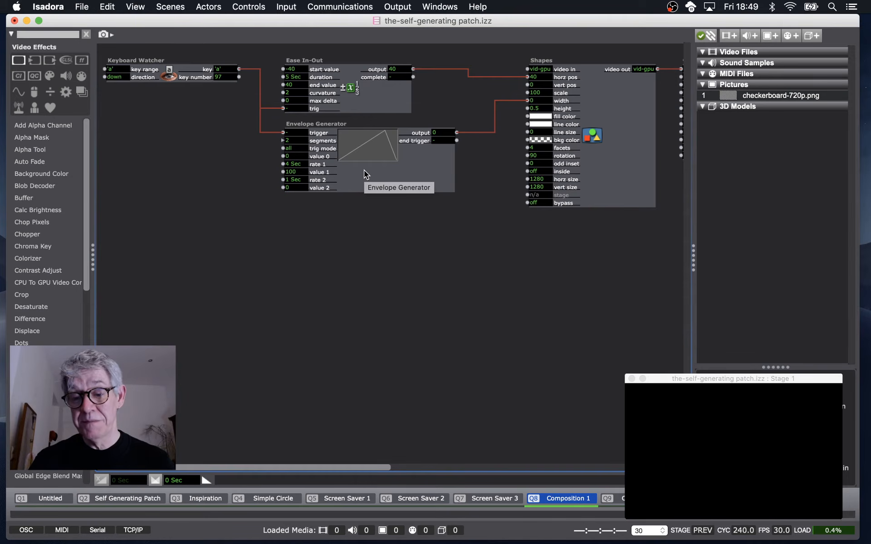
{"action": "key", "text": "a"}
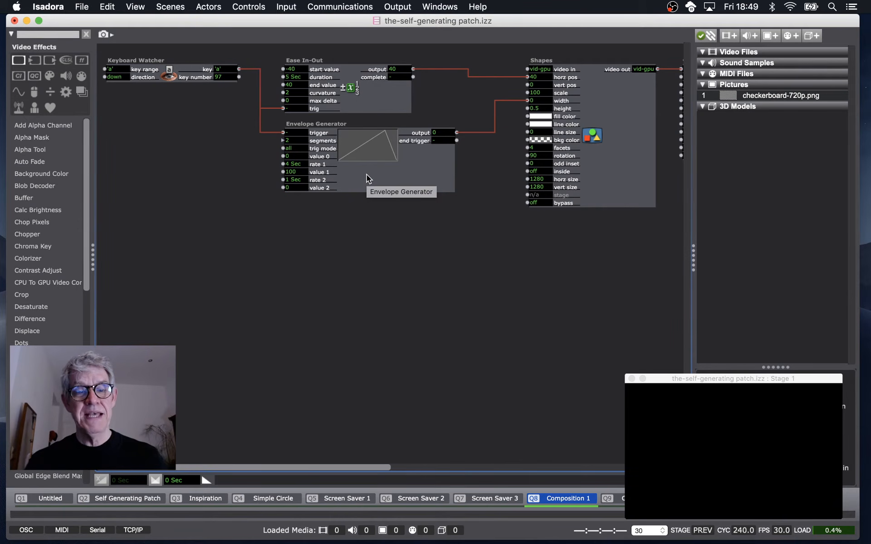
Advance to the next scene and examine the two chained Ease In-Out actors driving the Shapes actor's scale.
{"action": "key", "text": "Right"}
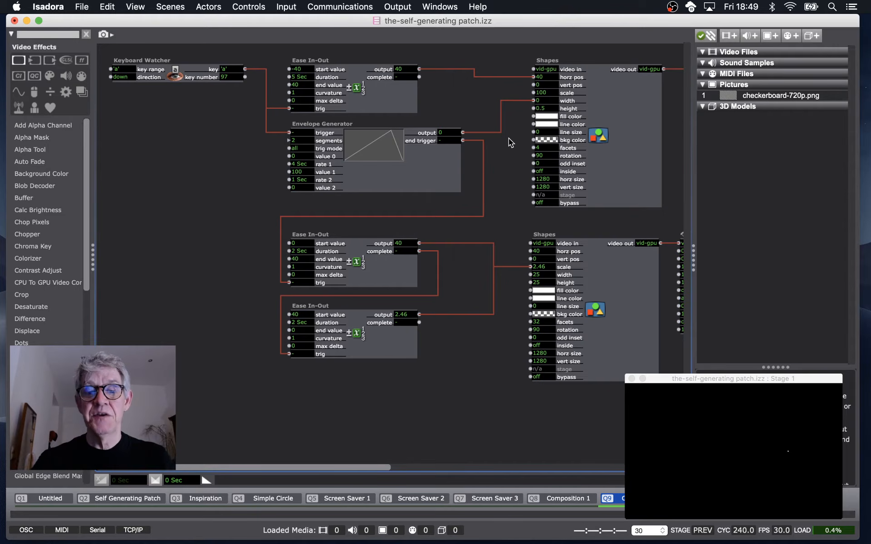
{"action": "scroll", "coordinate": [437, 287], "scroll_direction": "right", "scroll_amount": 4}
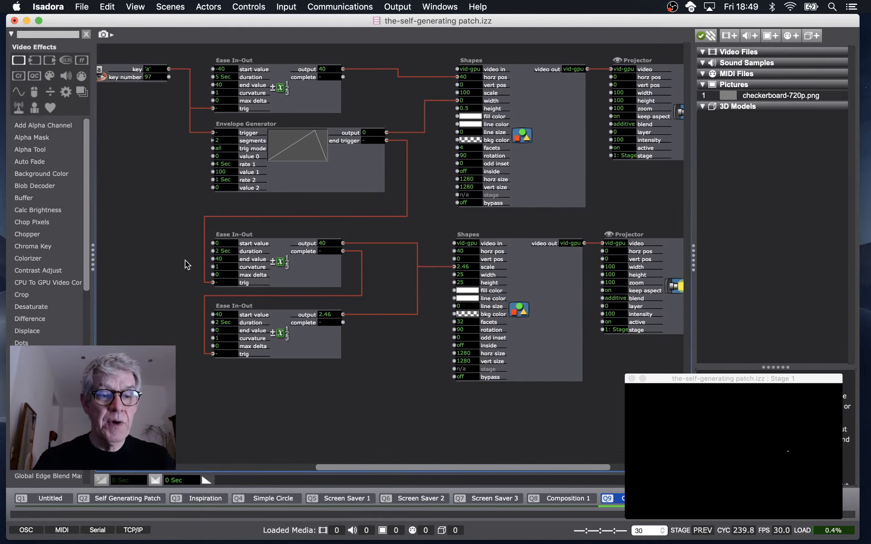
{"action": "left_click_drag", "start_coordinate": [177, 249], "coordinate": [627, 370]}
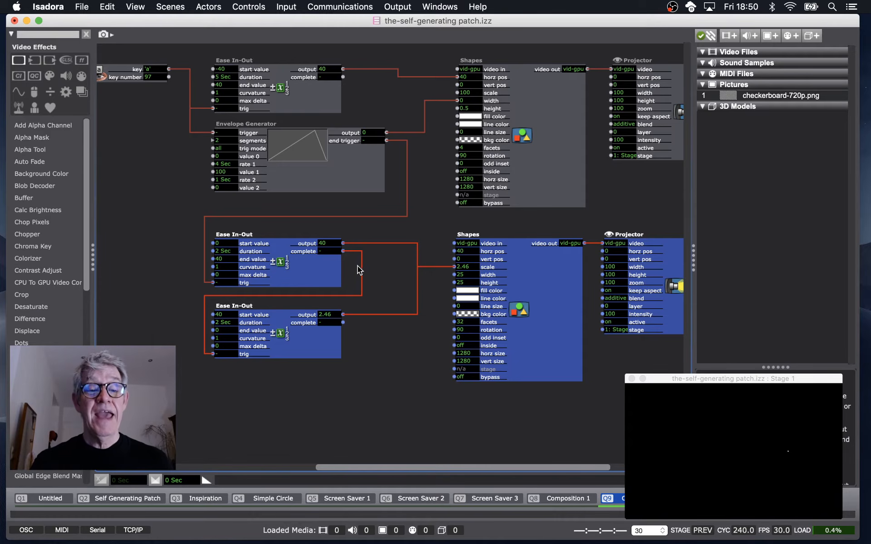
{"action": "left_click", "coordinate": [348, 252]}
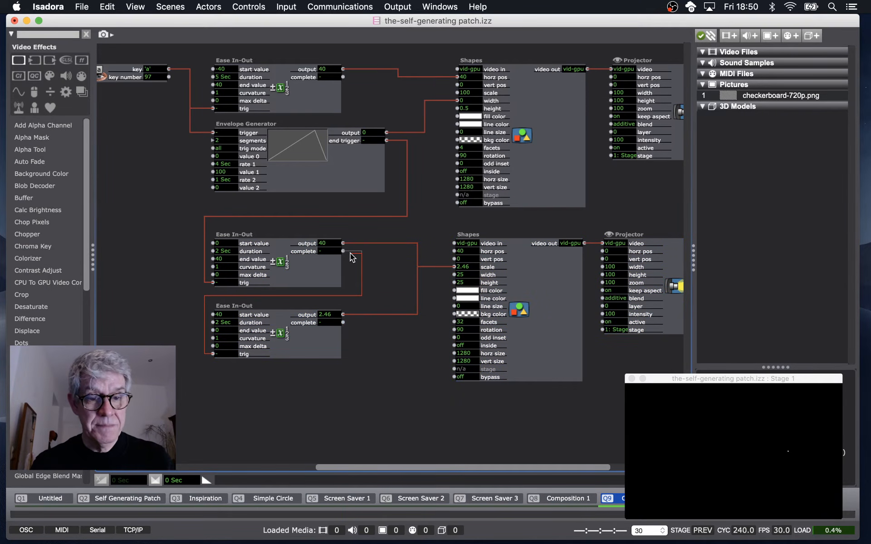
{"action": "left_click_drag", "start_coordinate": [375, 258], "coordinate": [343, 251]}
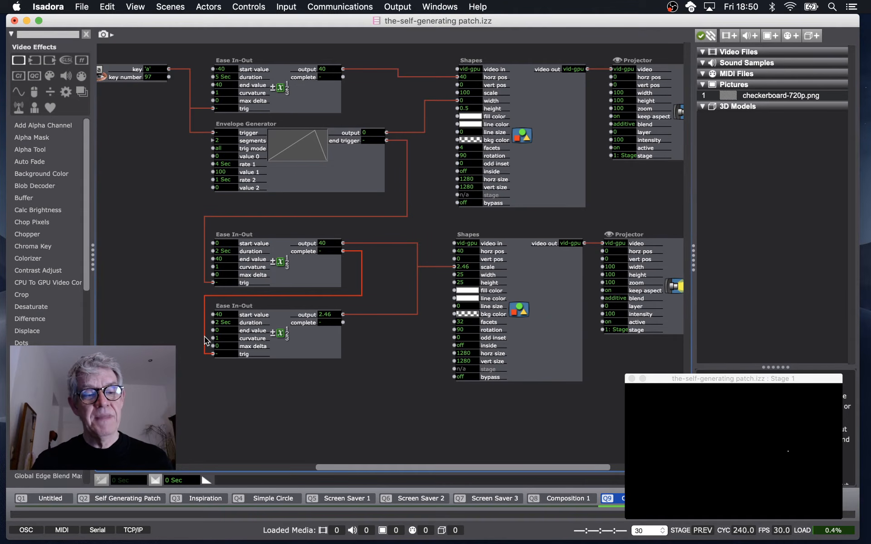
{"action": "double_click", "coordinate": [225, 314]}
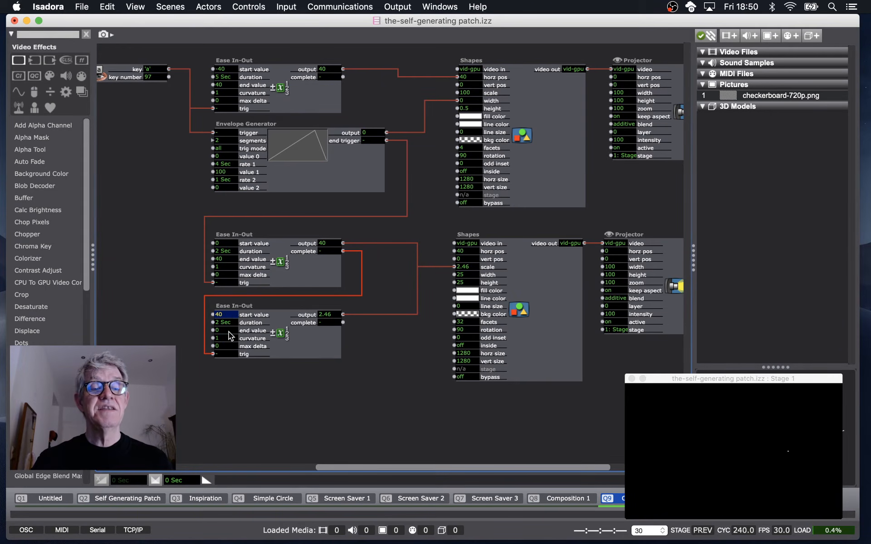
{"action": "double_click", "coordinate": [229, 330]}
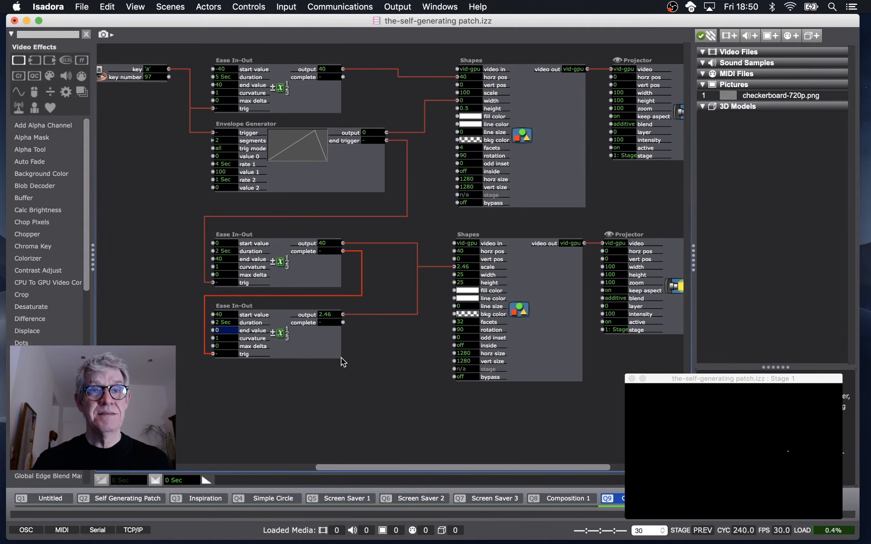
{"action": "left_click", "coordinate": [380, 384]}
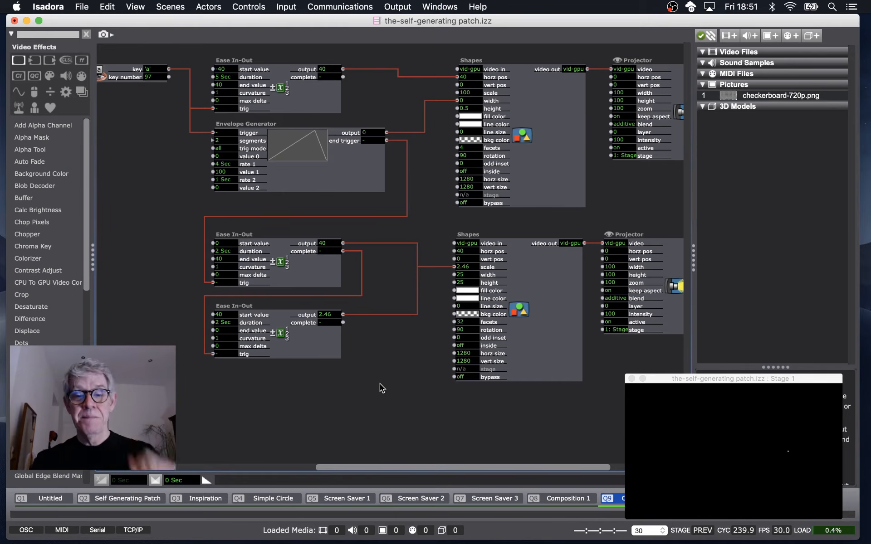
Trigger the first chained Ease In-Out actor to run the circle's scale animation.
{"action": "left_click", "coordinate": [226, 282]}
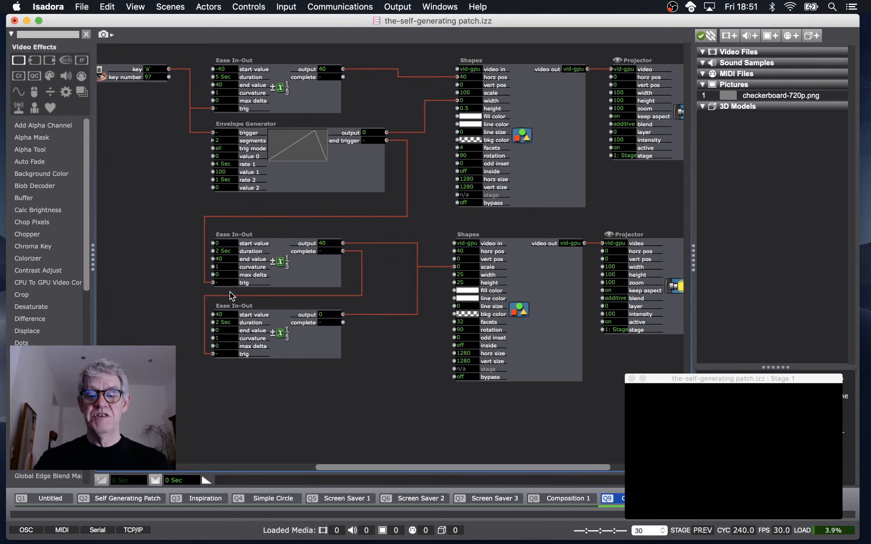
{"action": "left_click", "coordinate": [224, 284]}
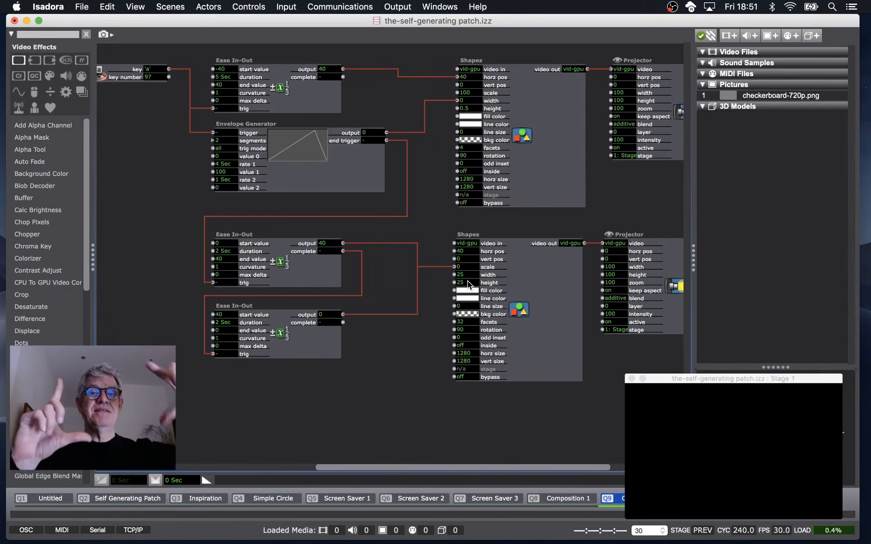
{"action": "mouse_move", "coordinate": [467, 281]}
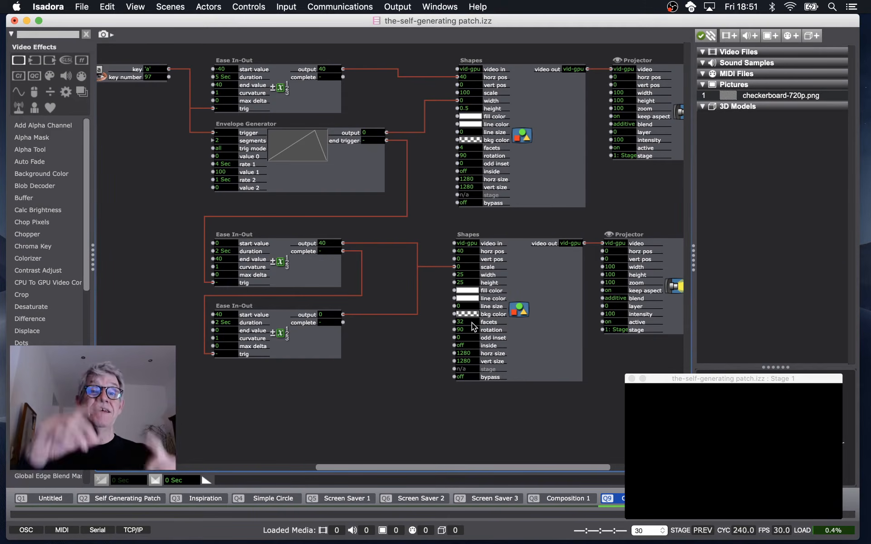
{"action": "mouse_move", "coordinate": [471, 323]}
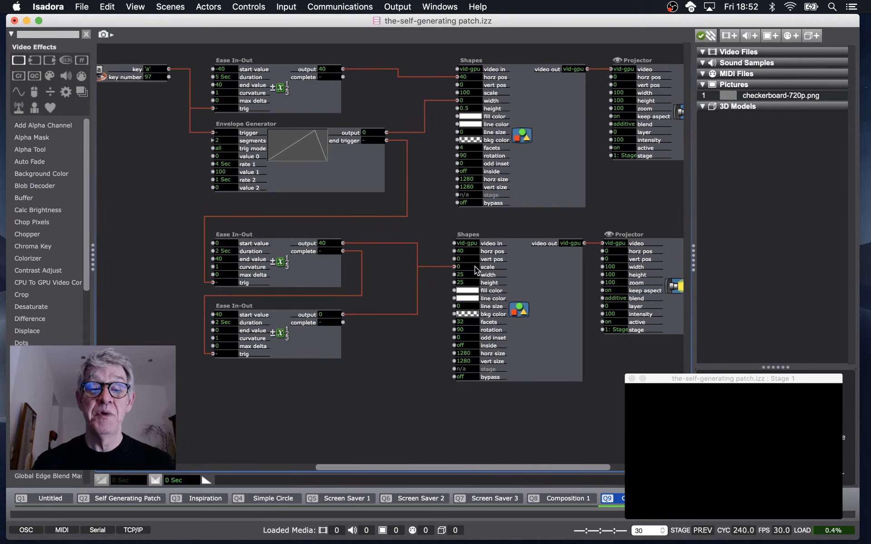
Set the lower Shapes actor's scale to 20.
{"action": "left_click_drag", "start_coordinate": [469, 265], "coordinate": [458, 356]}
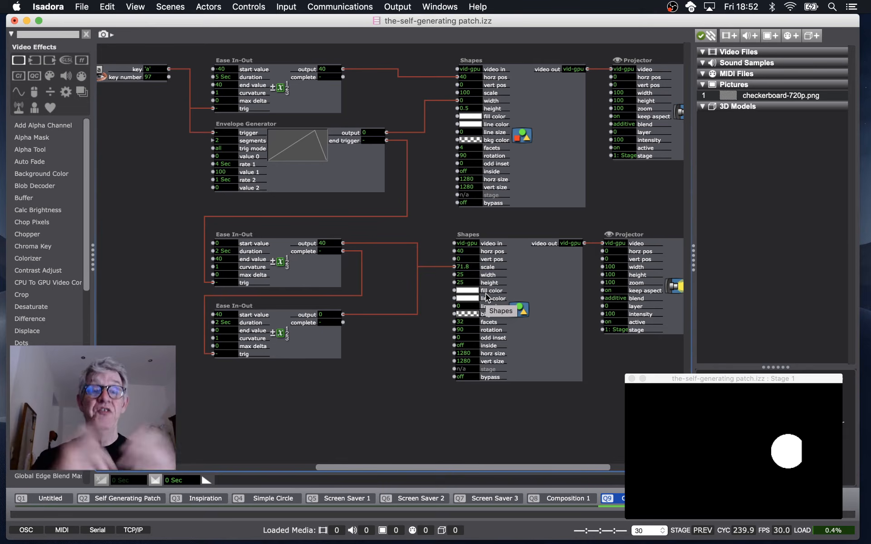
{"action": "left_click", "coordinate": [468, 268]}
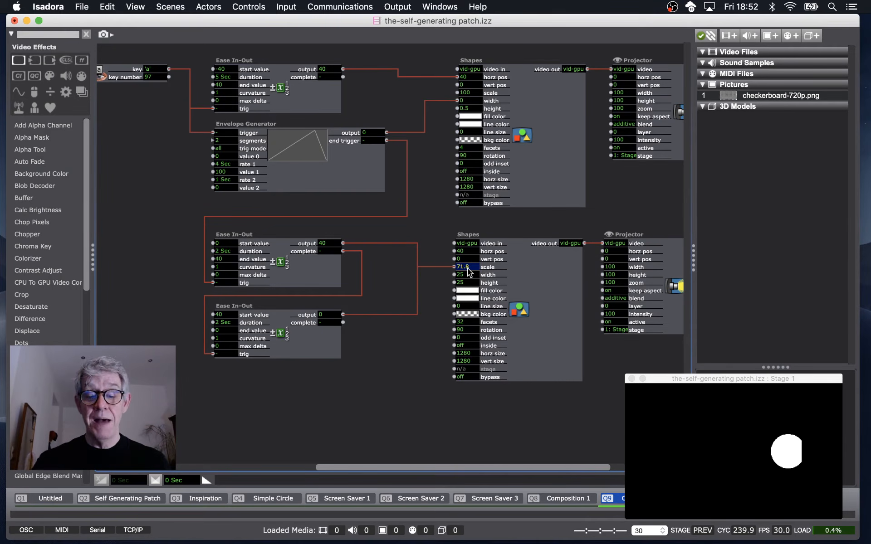
{"action": "type", "text": "0"}
{"action": "key", "text": "Return"}
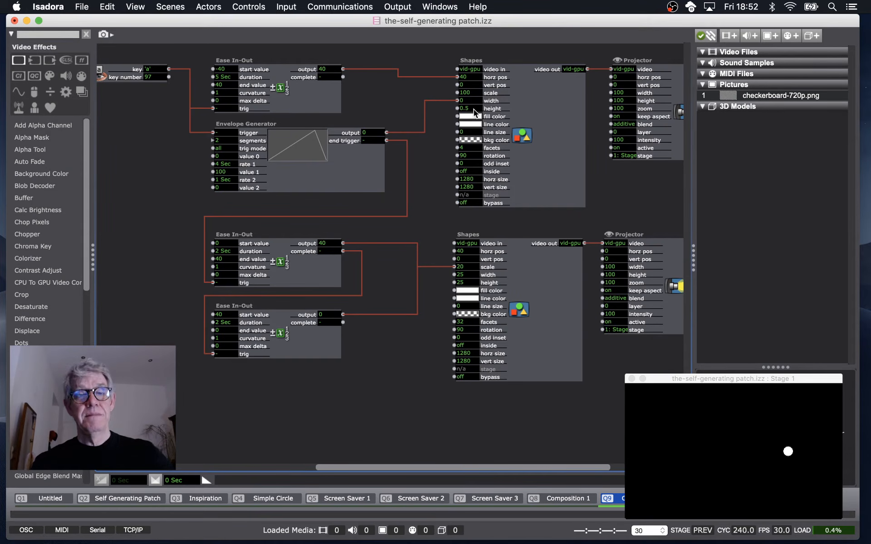
{"action": "mouse_move", "coordinate": [473, 110]}
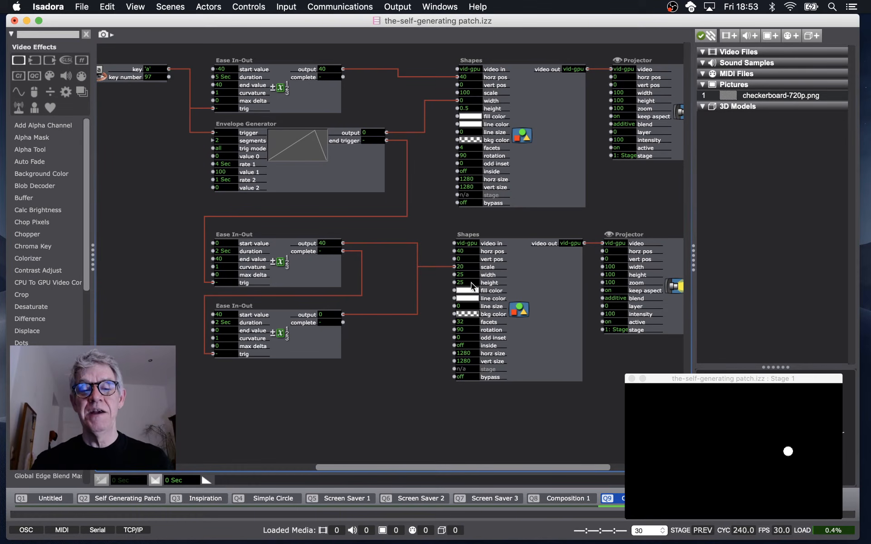
Trigger the first chained Ease In-Out actor again to animate the circle's scale.
{"action": "mouse_move", "coordinate": [470, 282]}
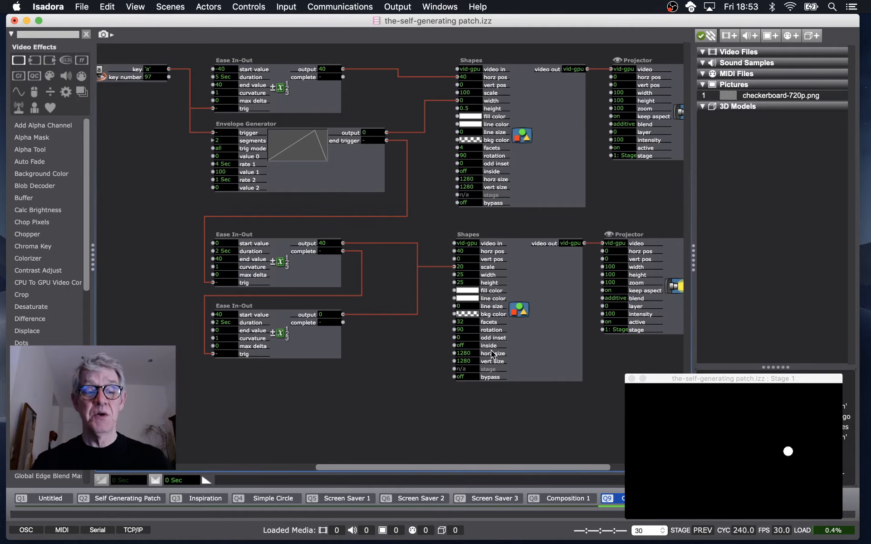
{"action": "left_click", "coordinate": [221, 284]}
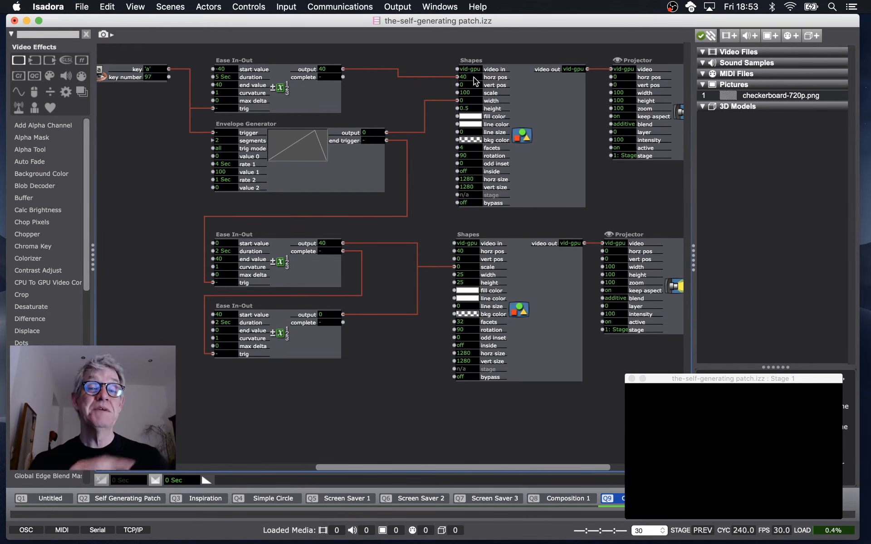
{"action": "mouse_move", "coordinate": [474, 81]}
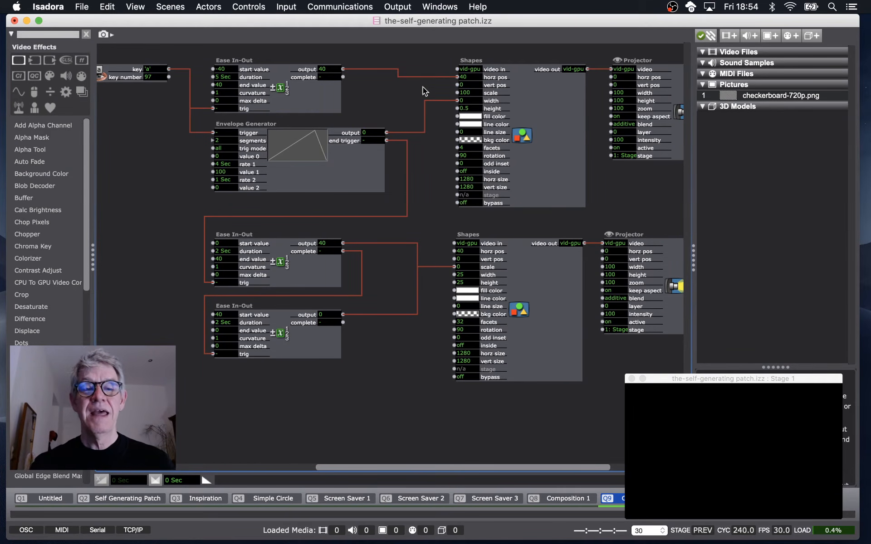
{"action": "mouse_move", "coordinate": [475, 171]}
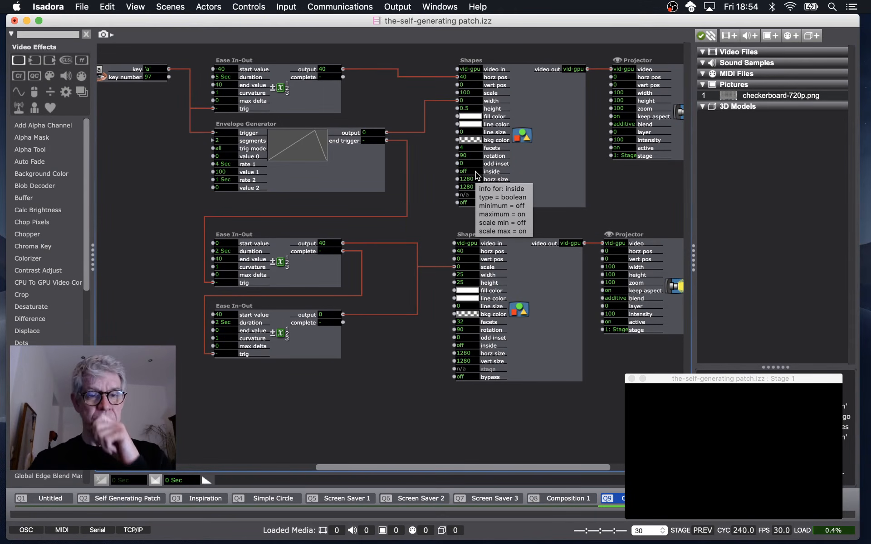
Try to trigger the Keyboard Watcher with the 'a' key several times.
{"action": "key", "text": "a"}
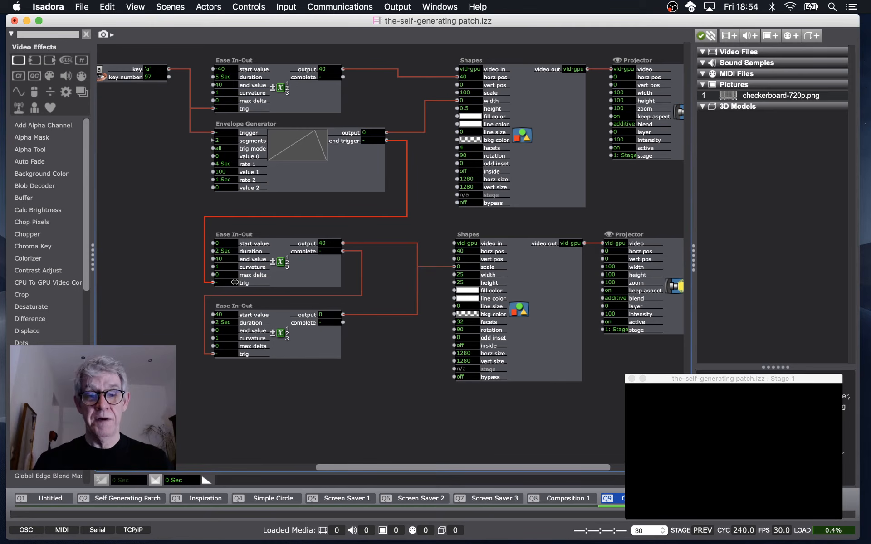
{"action": "key", "text": "a"}
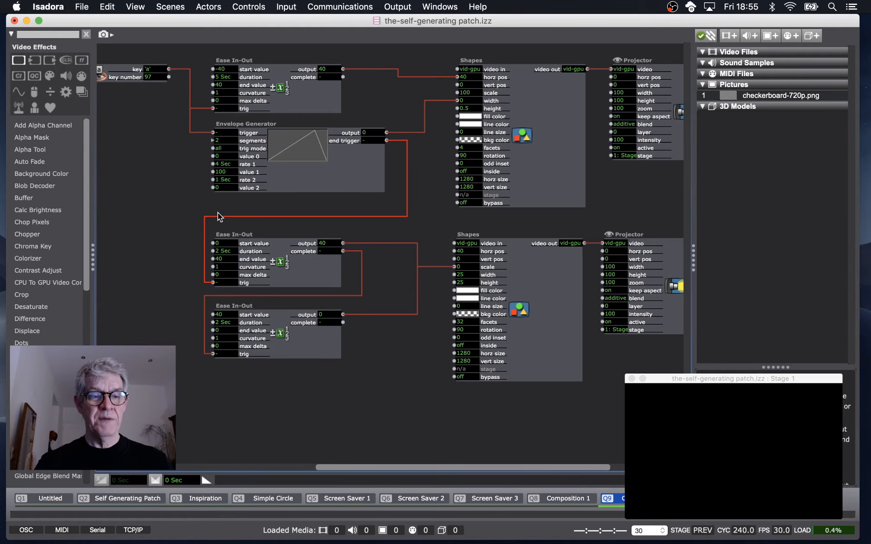
{"action": "key", "text": "a"}
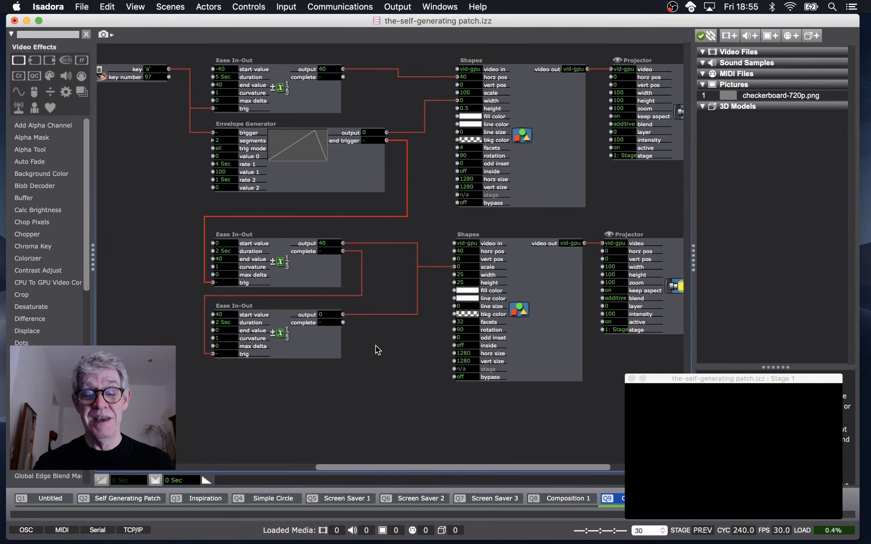
Show the full patch and scroll down to the Envelope Generator feeding the bottom Shapes actor.
{"action": "key", "text": "space"}
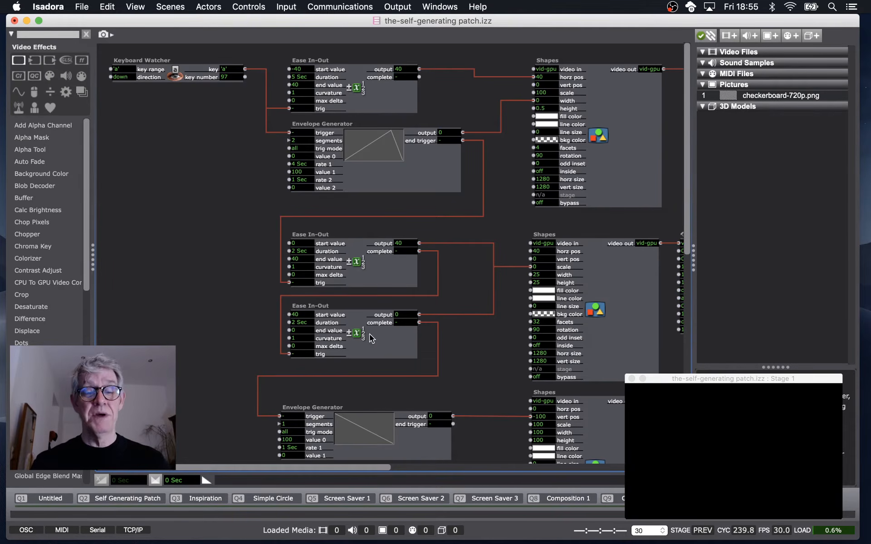
{"action": "scroll", "coordinate": [343, 262], "scroll_direction": "right", "scroll_amount": 10}
{"action": "scroll", "coordinate": [343, 262], "scroll_direction": "down", "scroll_amount": 3}
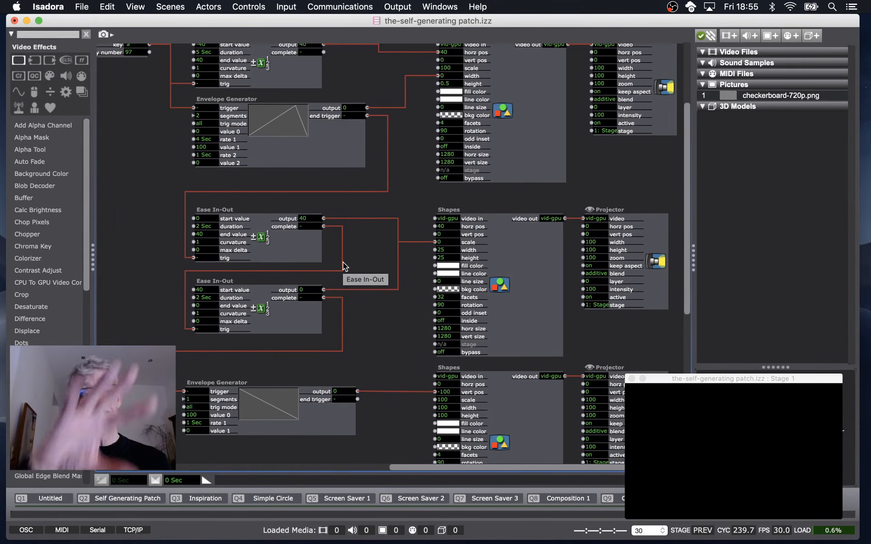
{"action": "scroll", "coordinate": [342, 262], "scroll_direction": "down", "scroll_amount": 6}
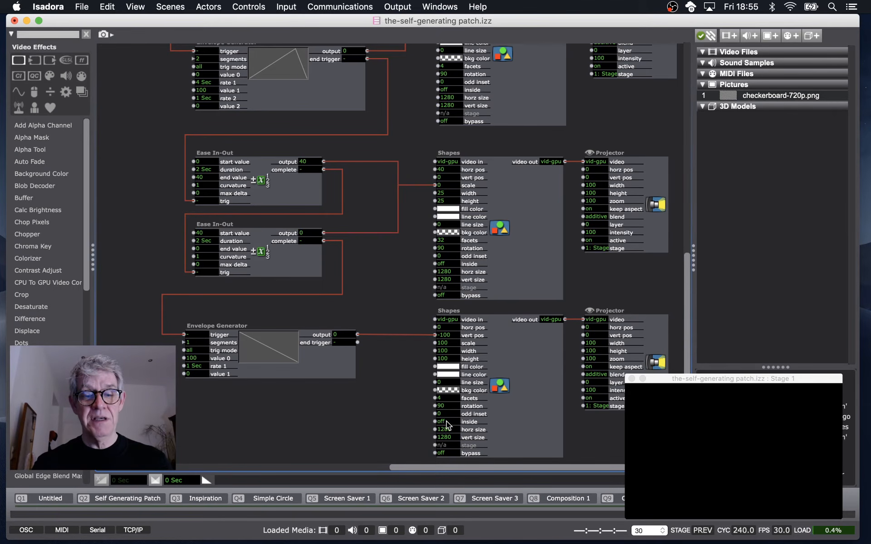
Scrub the bottom Shapes actor's vert pos to move the square, and inspect that input's properties.
{"action": "left_click", "coordinate": [449, 398]}
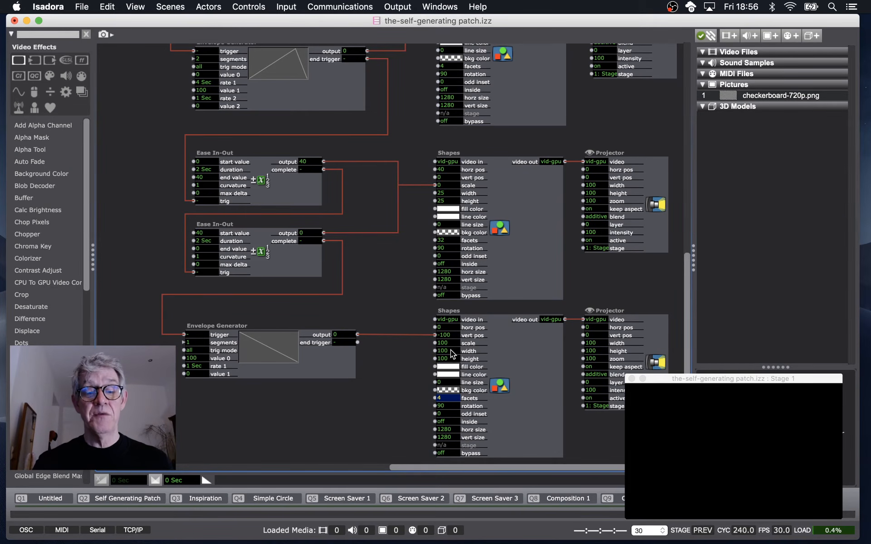
{"action": "mouse_move", "coordinate": [452, 359]}
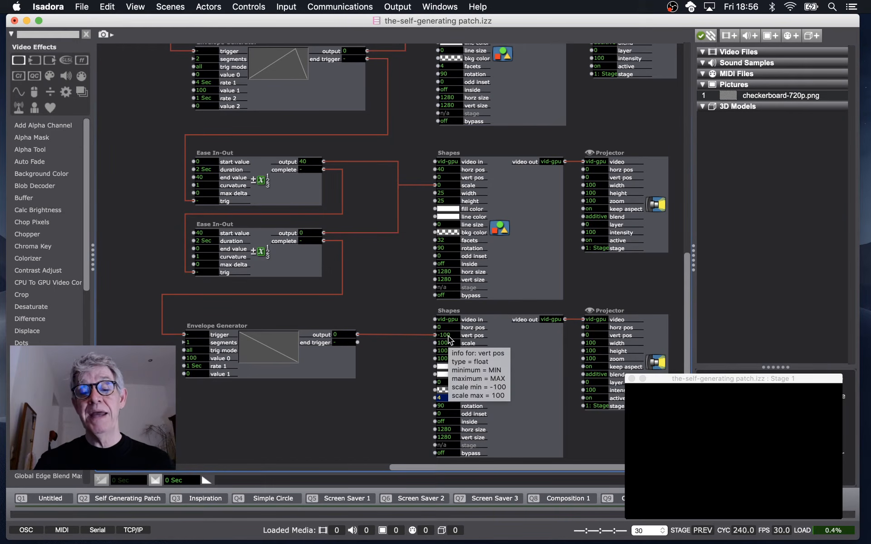
{"action": "left_click", "coordinate": [448, 337]}
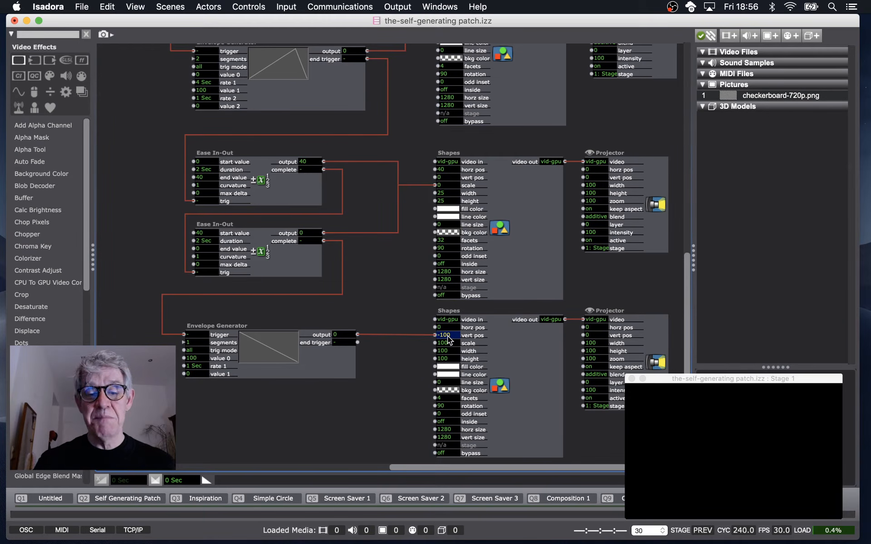
{"action": "left_click_drag", "start_coordinate": [448, 339], "coordinate": [433, 81]}
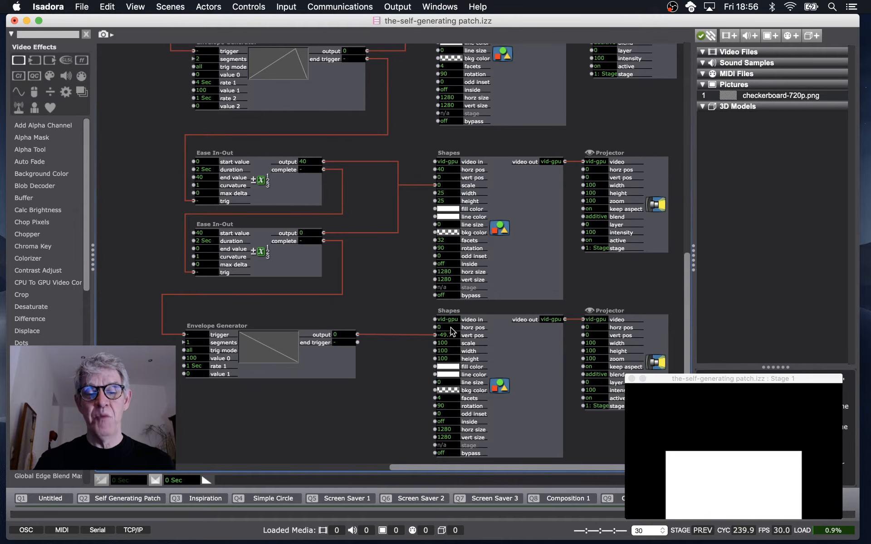
{"action": "left_click_drag", "start_coordinate": [451, 335], "coordinate": [442, 221]}
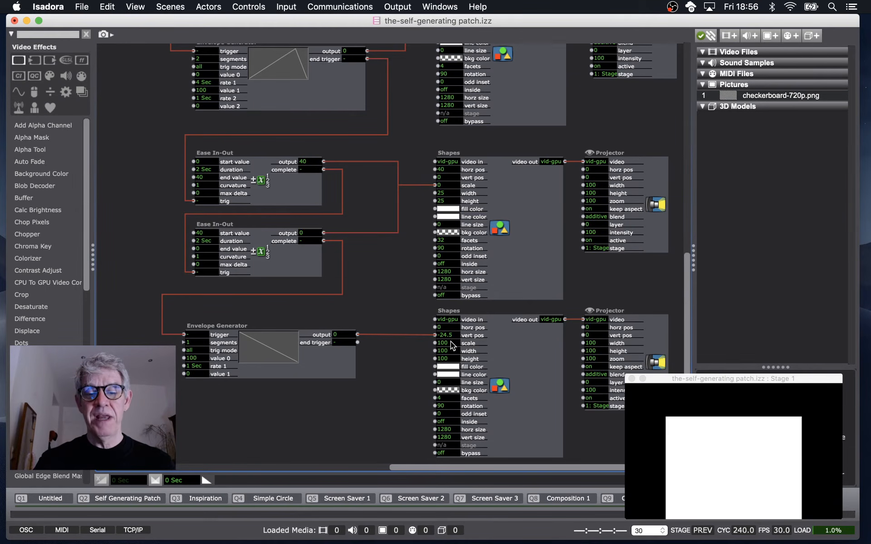
{"action": "left_click_drag", "start_coordinate": [452, 340], "coordinate": [446, 235]}
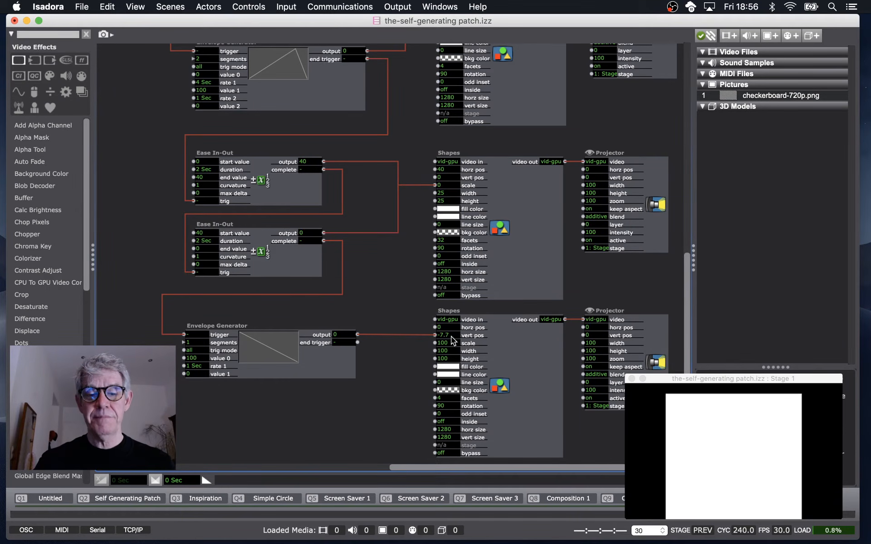
{"action": "left_click_drag", "start_coordinate": [450, 336], "coordinate": [441, 101]}
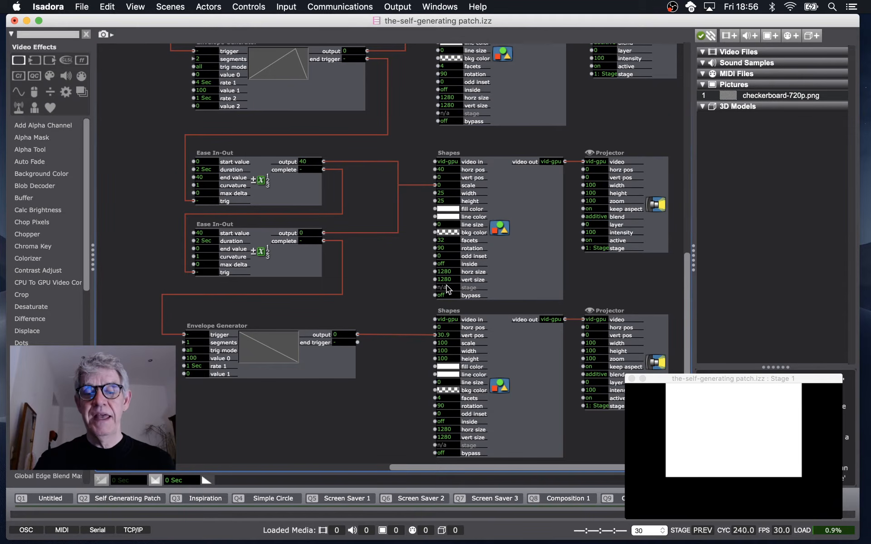
{"action": "left_click_drag", "start_coordinate": [449, 338], "coordinate": [442, 2]}
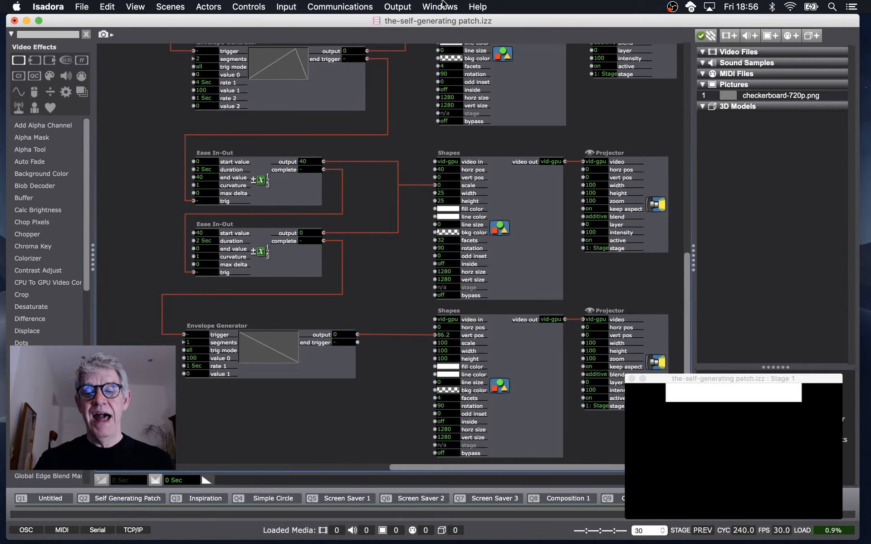
{"action": "double_click", "coordinate": [471, 336]}
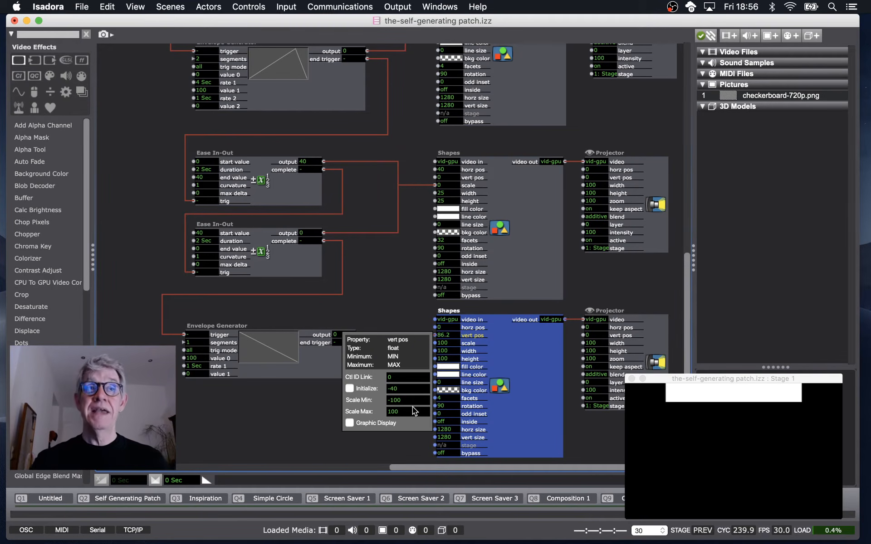
{"action": "left_click", "coordinate": [392, 314]}
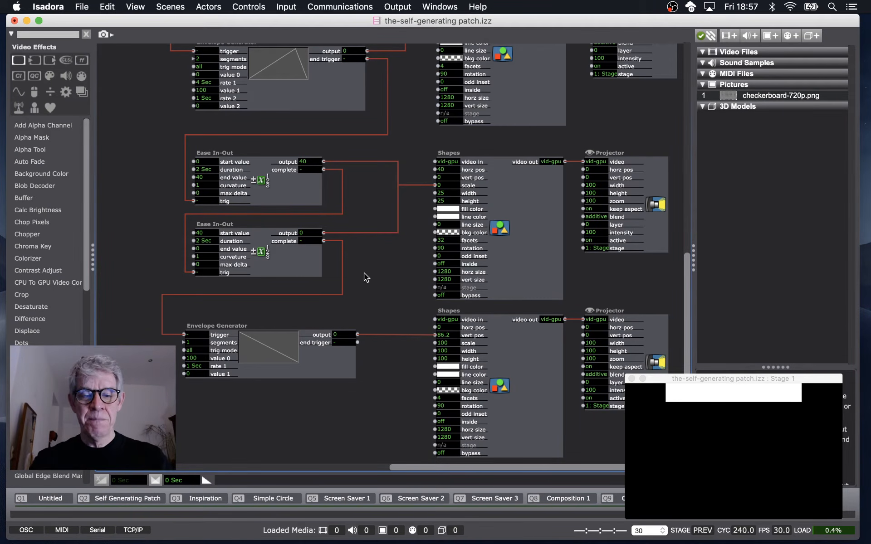
Set the bottom Shapes actor's vert pos to -100, then scrub it up to about -57.
{"action": "left_click", "coordinate": [447, 335]}
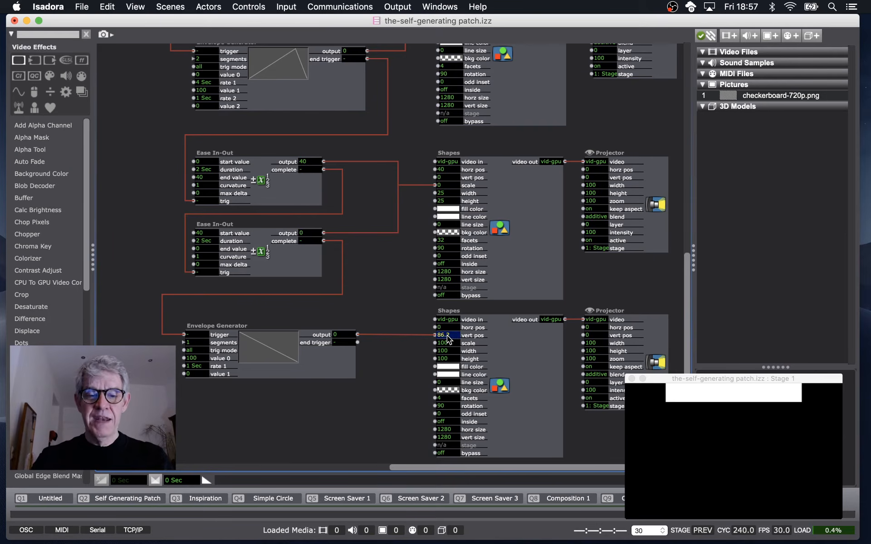
{"action": "type", "text": "-100"}
{"action": "key", "text": "Return"}
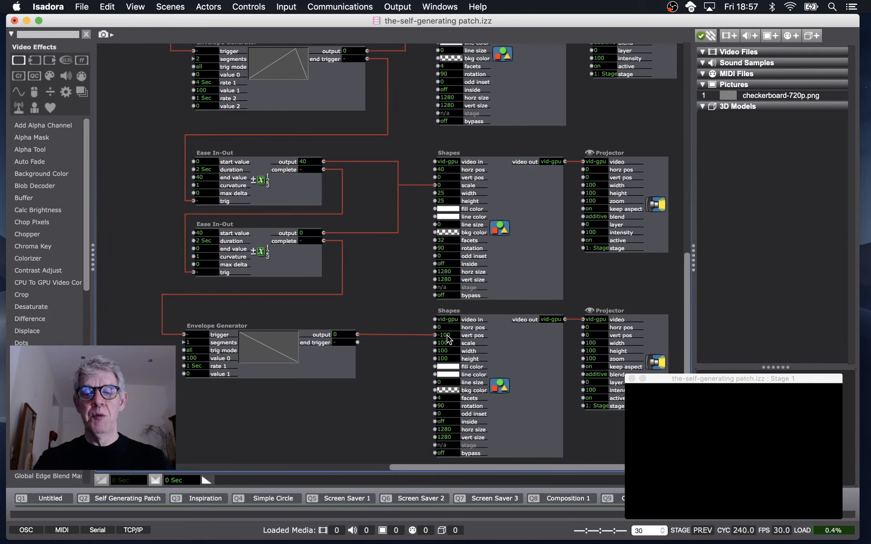
{"action": "left_click_drag", "start_coordinate": [447, 338], "coordinate": [445, 74]}
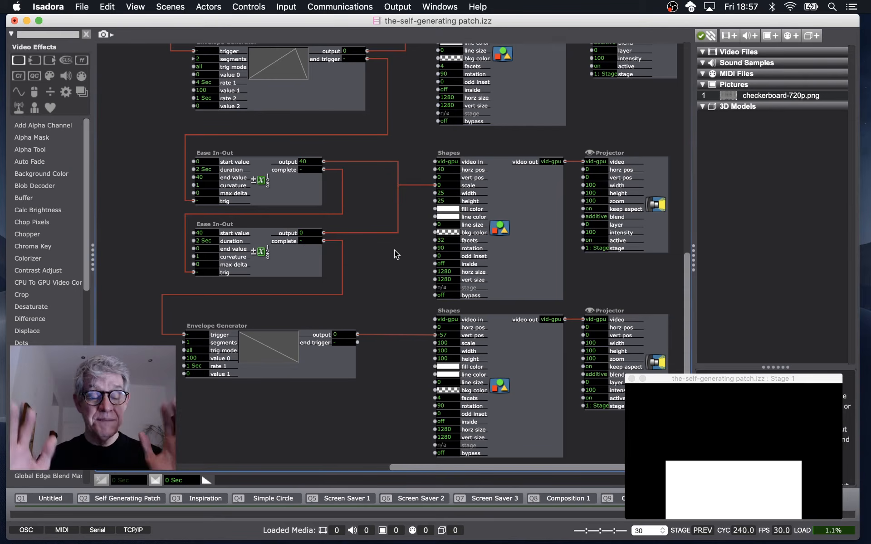
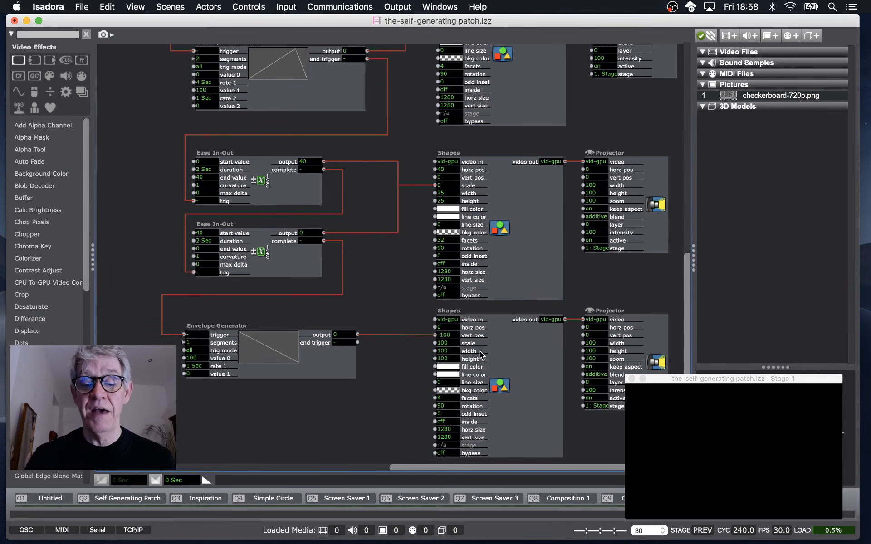
Enable the Initialize option at -100 for the bottom Shapes actor's vert pos input.
{"action": "left_click", "coordinate": [344, 335]}
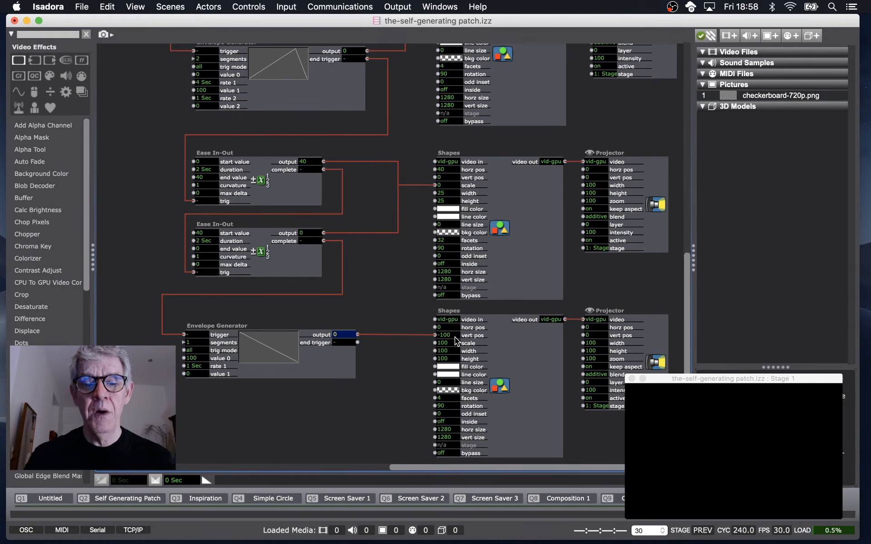
{"action": "left_click", "coordinate": [393, 358]}
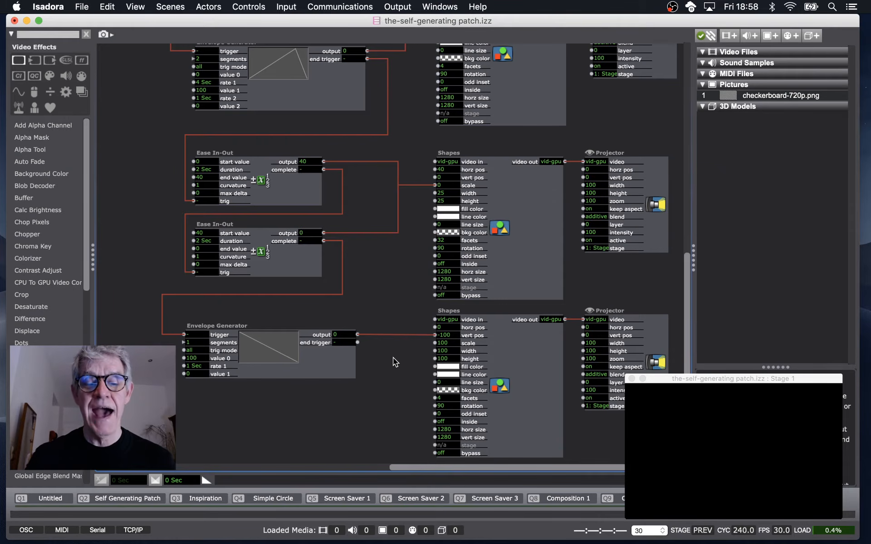
{"action": "left_click", "coordinate": [468, 336]}
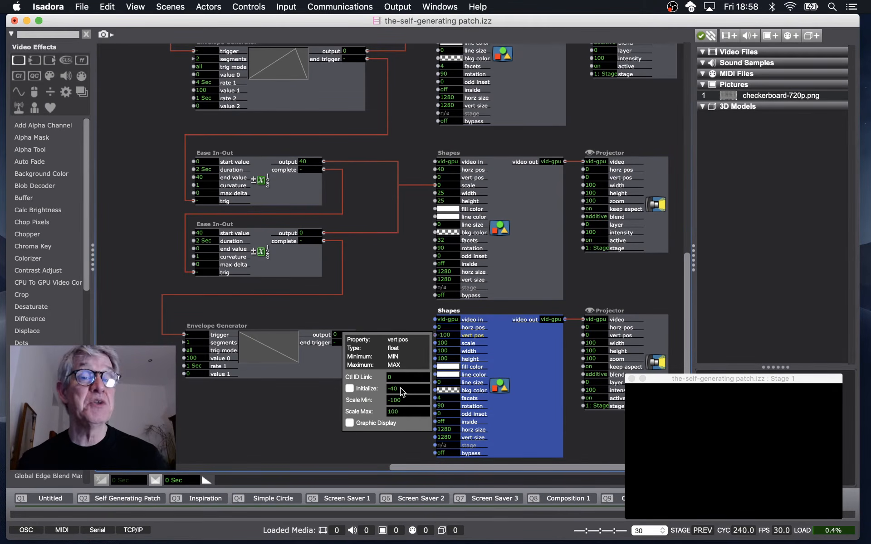
{"action": "left_click", "coordinate": [349, 388]}
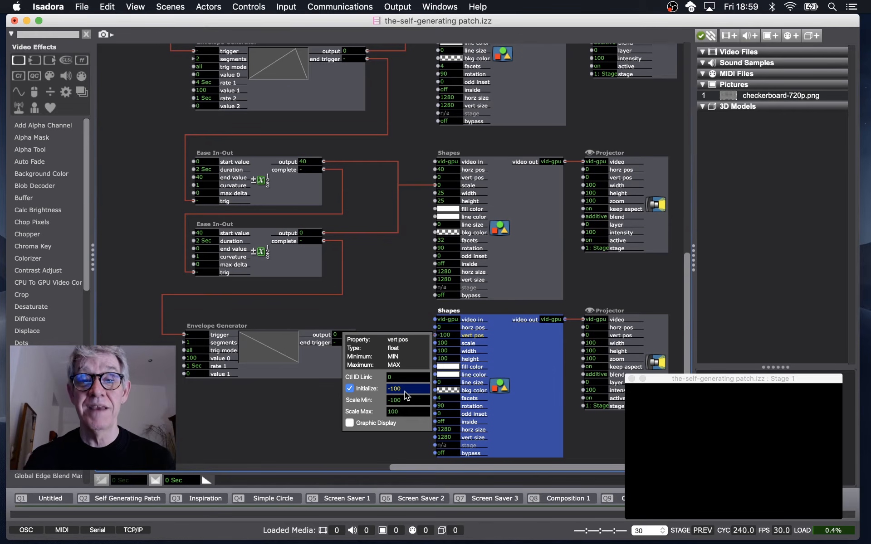
{"action": "left_click", "coordinate": [408, 325]}
Scrub the bottom Shapes actor's vert pos up to about -51 and move the Stage window higher.
{"action": "left_click_drag", "start_coordinate": [451, 336], "coordinate": [454, 58]}
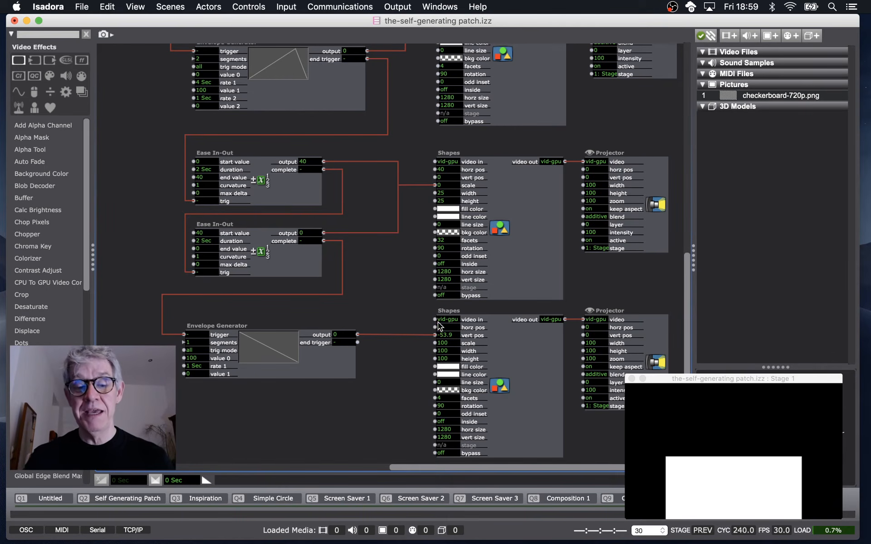
{"action": "left_click_drag", "start_coordinate": [446, 334], "coordinate": [445, 316]}
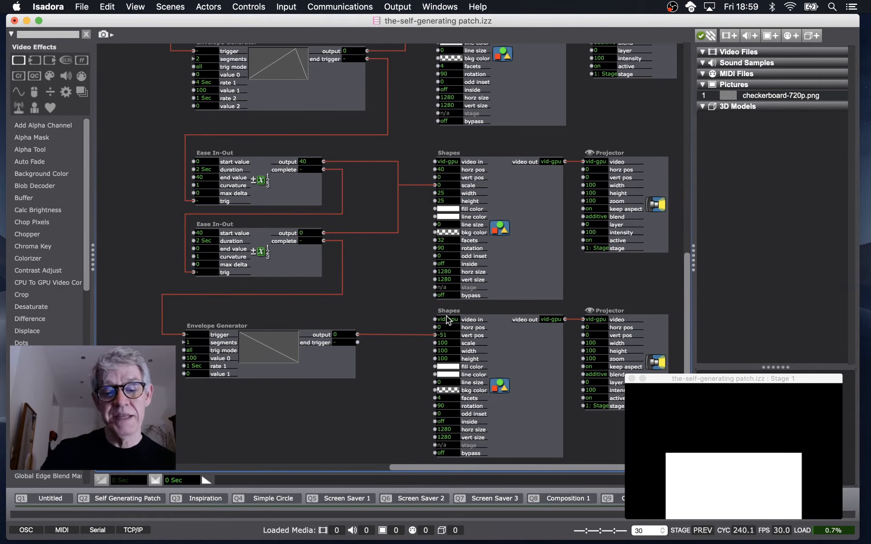
{"action": "left_click_drag", "start_coordinate": [712, 377], "coordinate": [712, 290]}
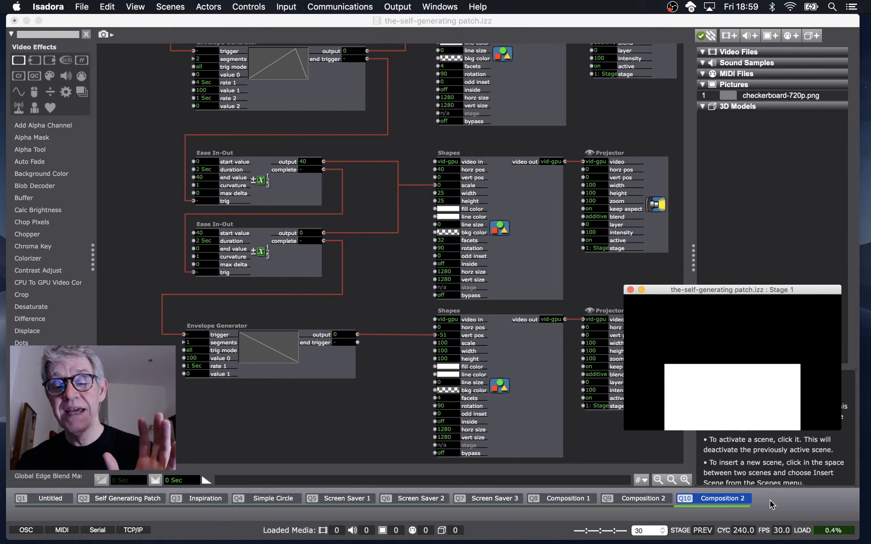
Inspect the vert pos input's properties and re-activate the Composition 2 scene.
{"action": "double_click", "coordinate": [477, 336]}
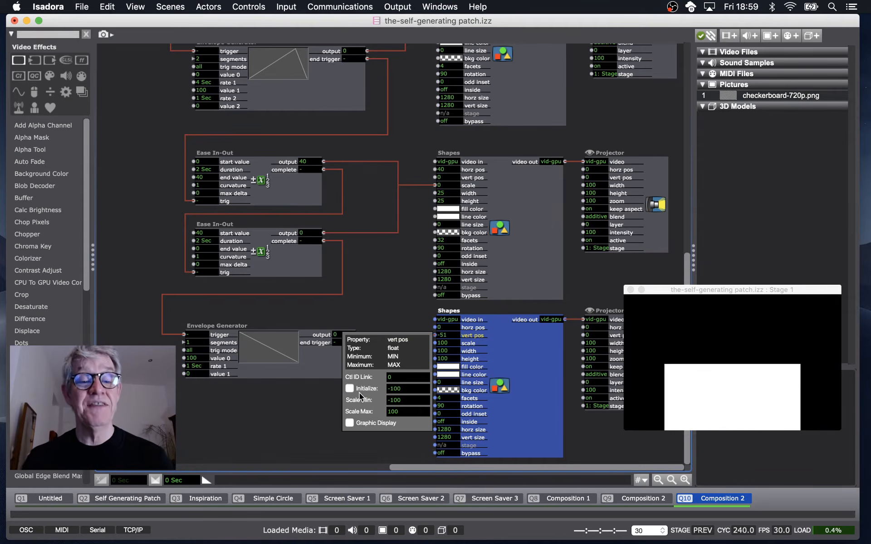
{"action": "left_click", "coordinate": [375, 311]}
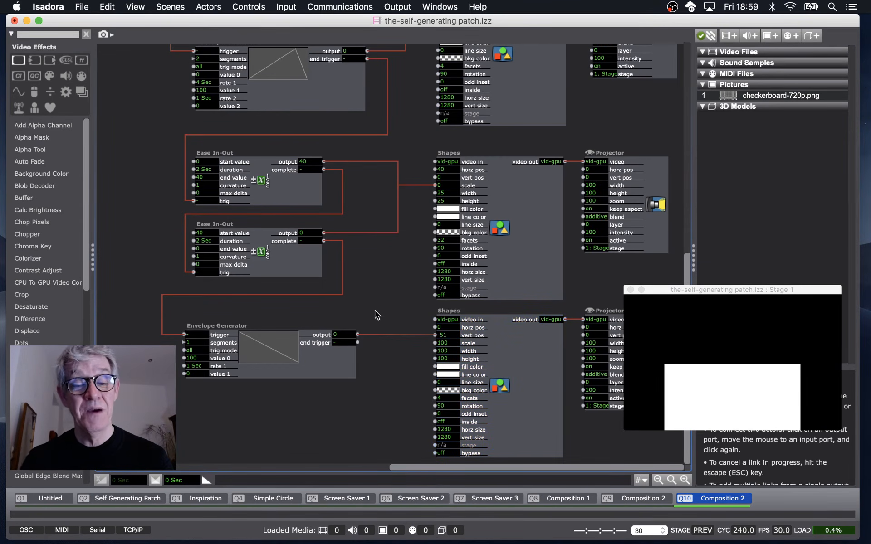
{"action": "left_click", "coordinate": [754, 498]}
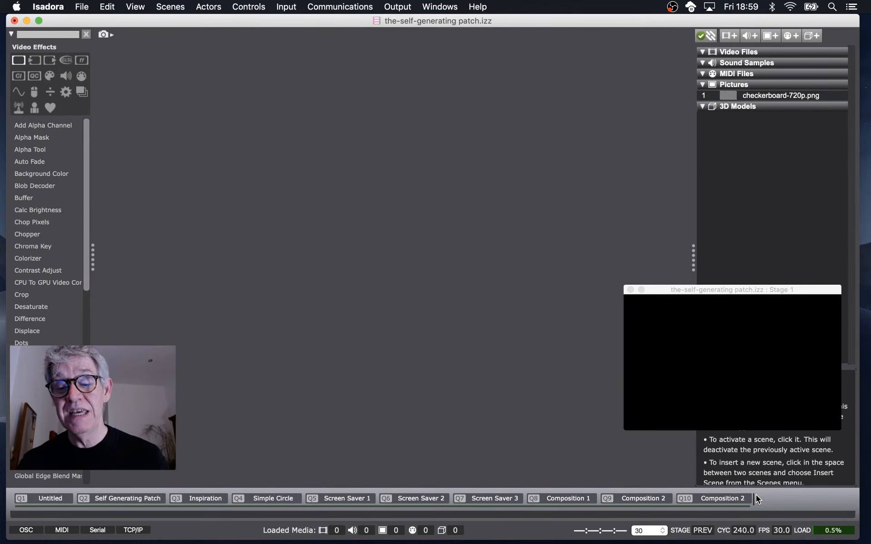
{"action": "left_click", "coordinate": [726, 498]}
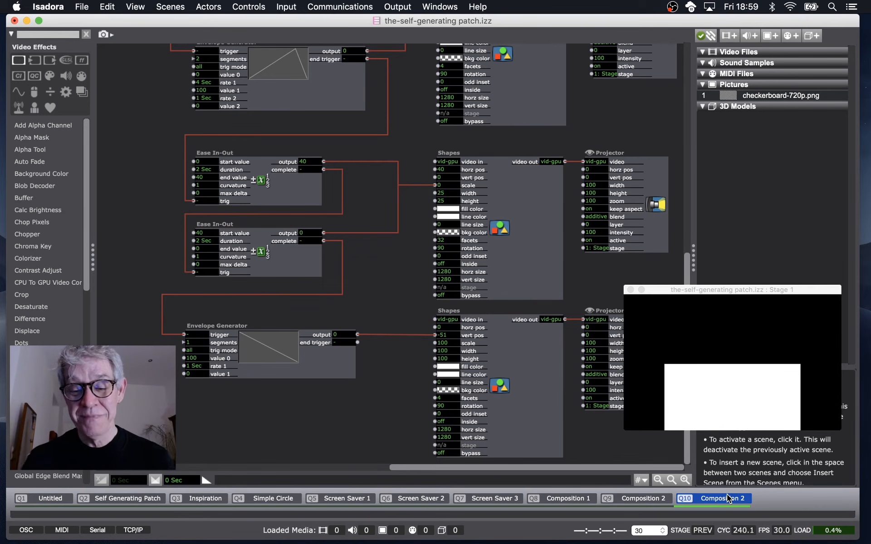
Enable Initialize for the vert pos input and re-activate the Composition 2 scene to reset the square.
{"action": "left_click", "coordinate": [475, 338]}
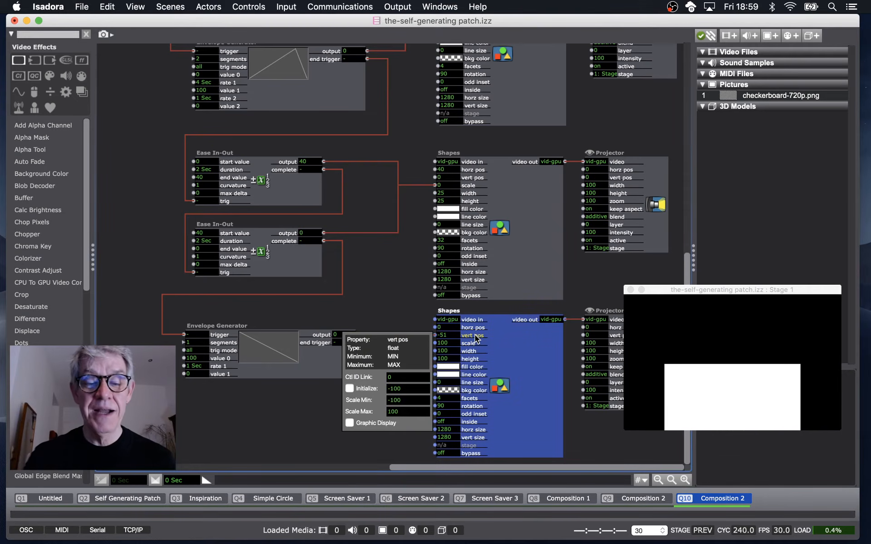
{"action": "left_click", "coordinate": [349, 388]}
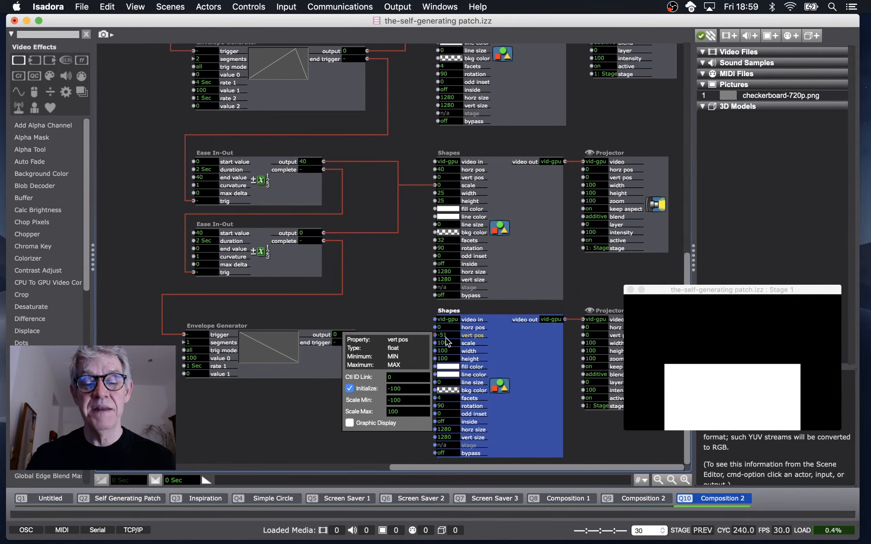
{"action": "left_click", "coordinate": [387, 319]}
{"action": "left_click", "coordinate": [761, 498]}
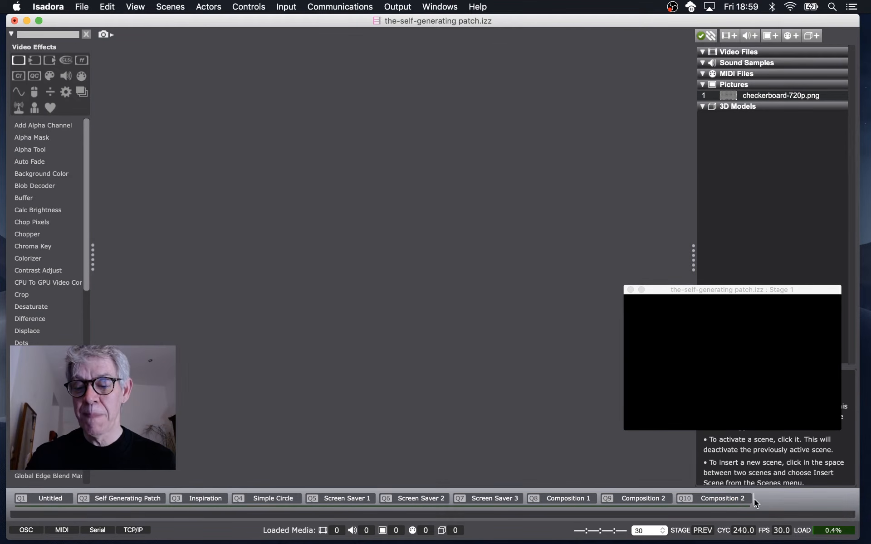
{"action": "left_click", "coordinate": [732, 499]}
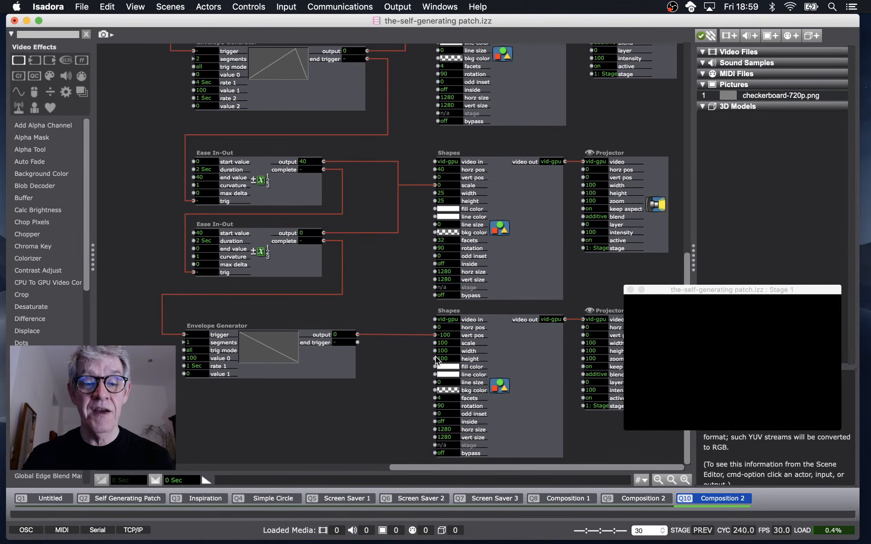
Return to the top of the patch and trigger the Keyboard Watcher with the 'a' key.
{"action": "scroll", "coordinate": [436, 361], "scroll_direction": "up", "scroll_amount": 5}
{"action": "scroll", "coordinate": [437, 361], "scroll_direction": "left", "scroll_amount": 5}
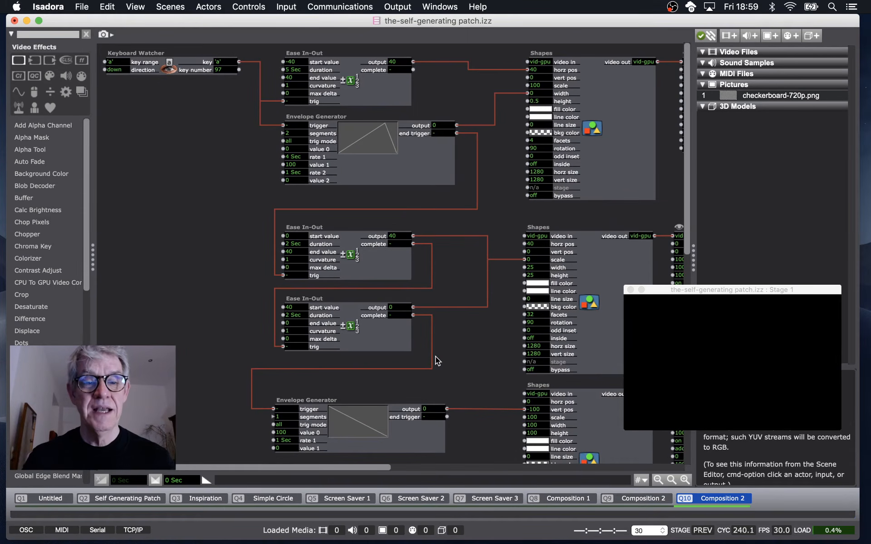
{"action": "key", "text": "a"}
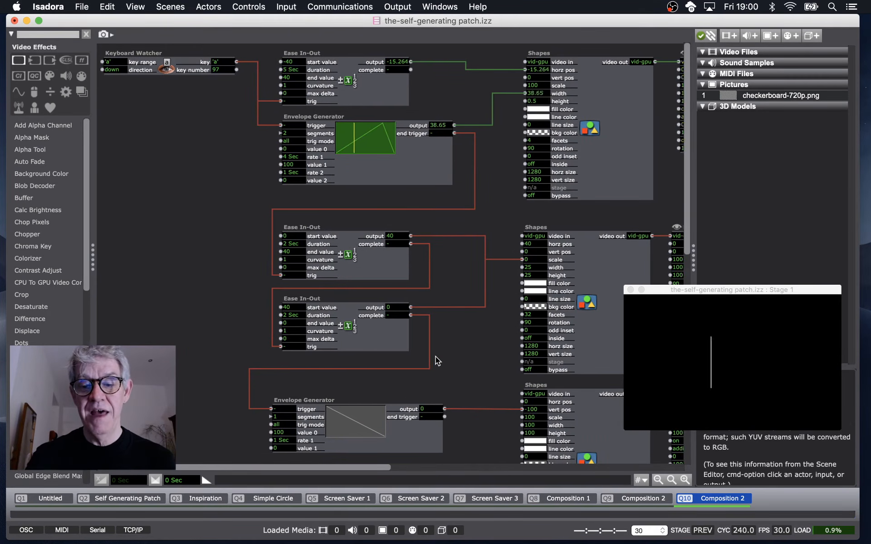
Create a new empty scene after Composition 2.
{"action": "scroll", "coordinate": [435, 356], "scroll_direction": "down", "scroll_amount": 5}
{"action": "scroll", "coordinate": [435, 356], "scroll_direction": "right", "scroll_amount": 3}
{"action": "scroll", "coordinate": [435, 357], "scroll_direction": "down", "scroll_amount": 3}
{"action": "scroll", "coordinate": [436, 356], "scroll_direction": "right", "scroll_amount": 1}
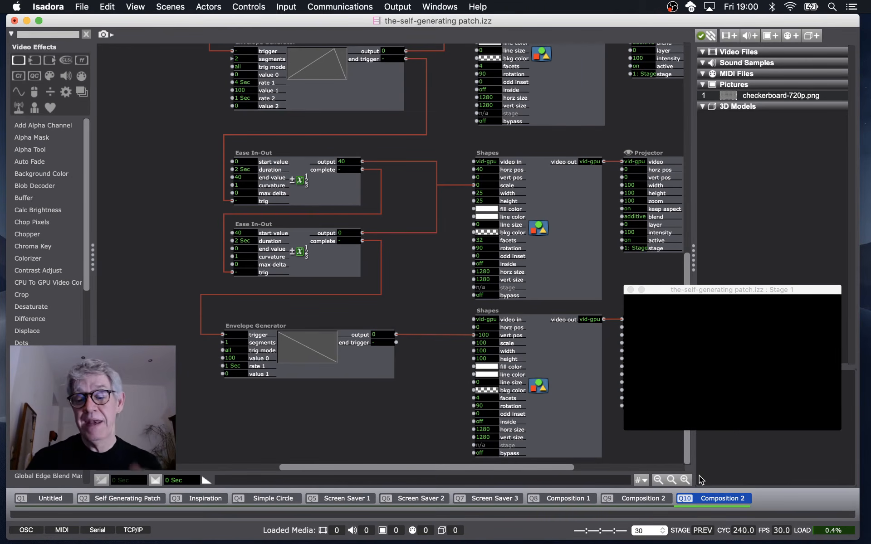
{"action": "double_click", "coordinate": [765, 503]}
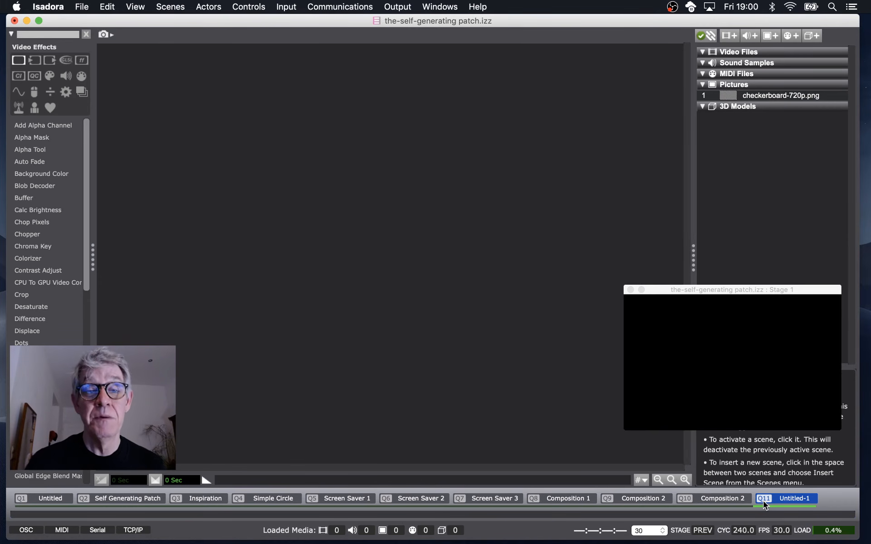
Copy the bottom Shapes actor from Composition 2 and paste it into the new scene.
{"action": "left_click", "coordinate": [725, 498]}
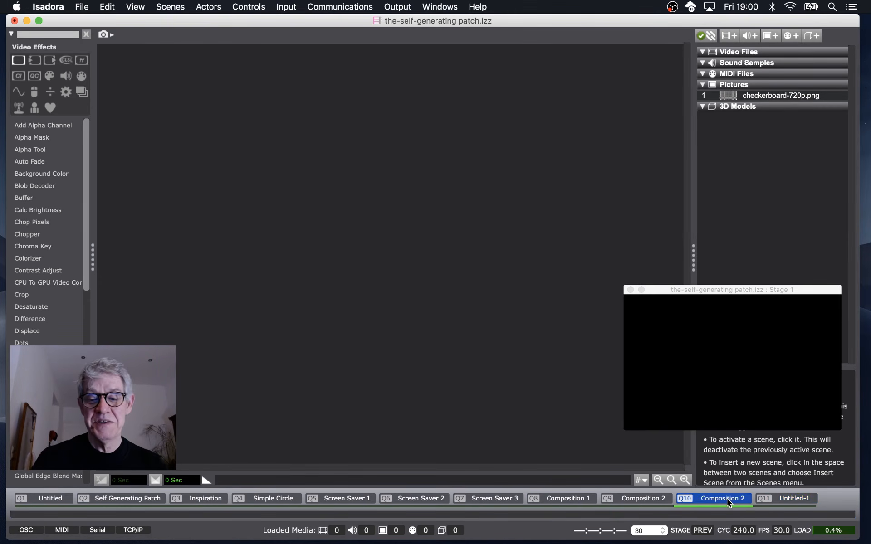
{"action": "left_click", "coordinate": [590, 407]}
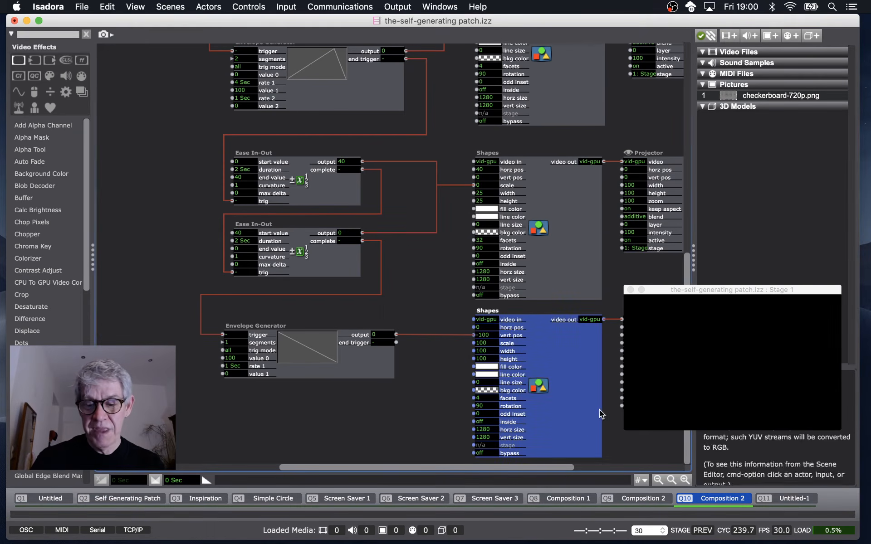
{"action": "left_click", "coordinate": [772, 495]}
{"action": "key", "text": "super+v"}
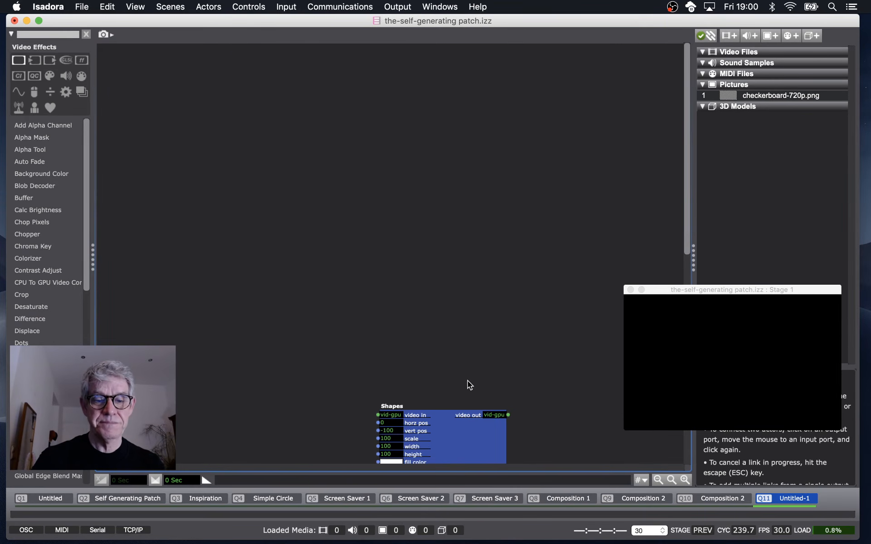
{"action": "left_click_drag", "start_coordinate": [460, 418], "coordinate": [307, 85]}
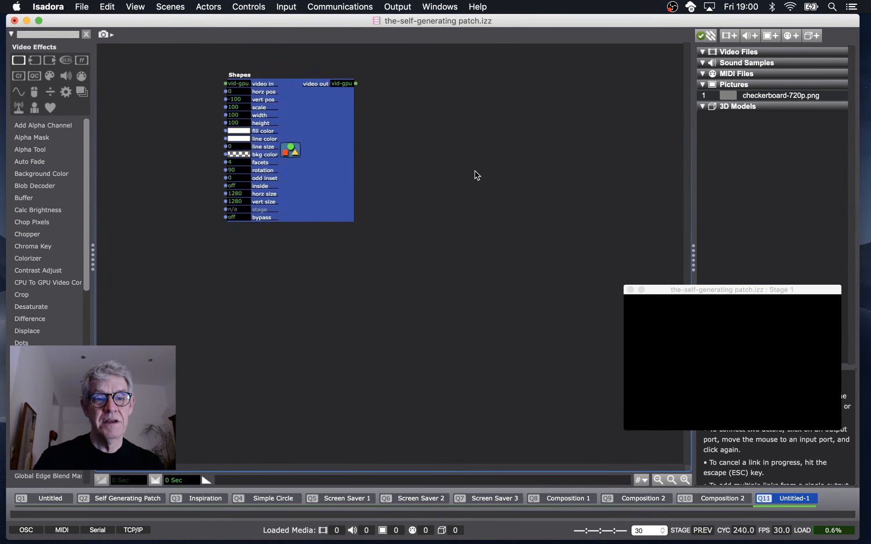
Add a Projector actor beside the Shapes actor, connected to its video out.
{"action": "double_click", "coordinate": [486, 173]}
{"action": "type", "text": "propj"}
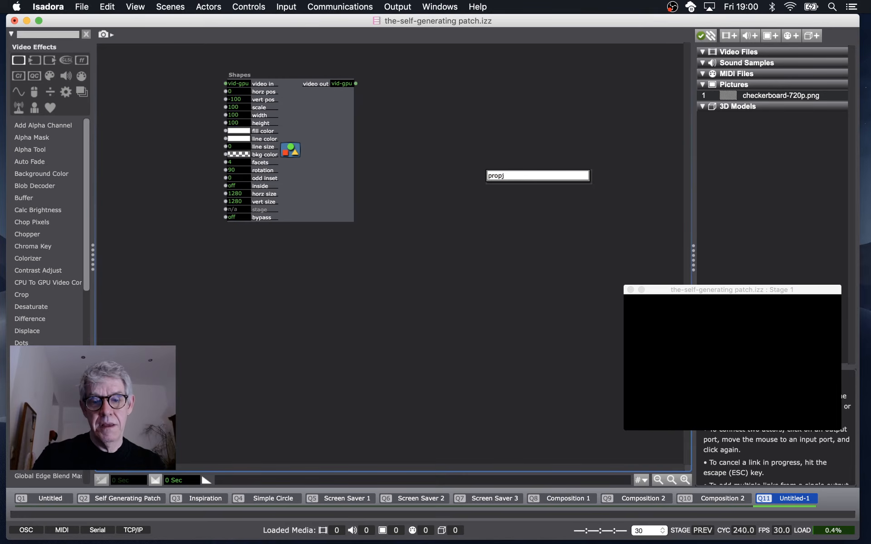
{"action": "double_click", "coordinate": [514, 173]}
{"action": "type", "text": "pro"}
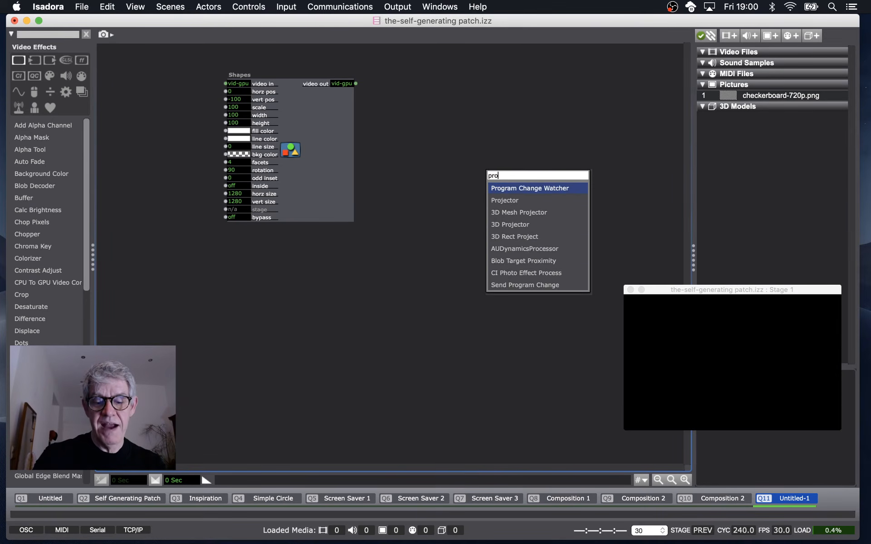
{"action": "left_click", "coordinate": [504, 200]}
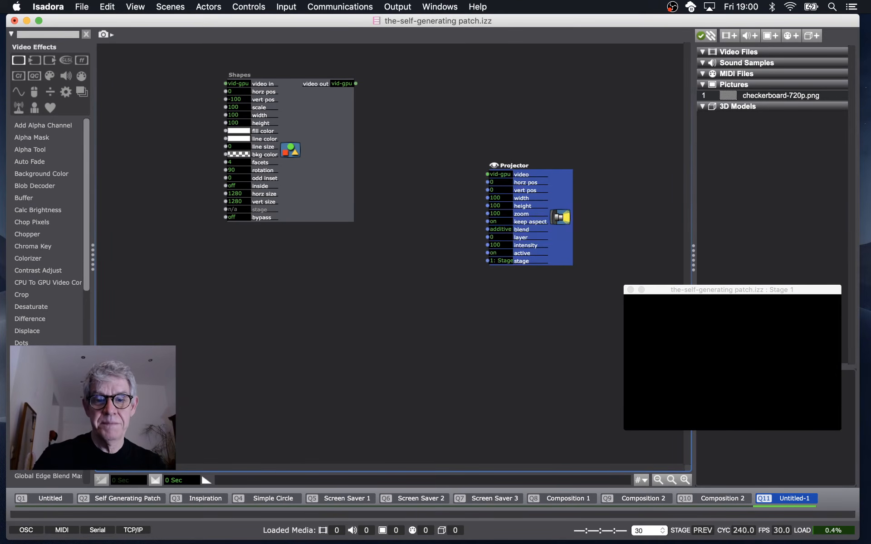
{"action": "left_click_drag", "start_coordinate": [524, 188], "coordinate": [431, 95]}
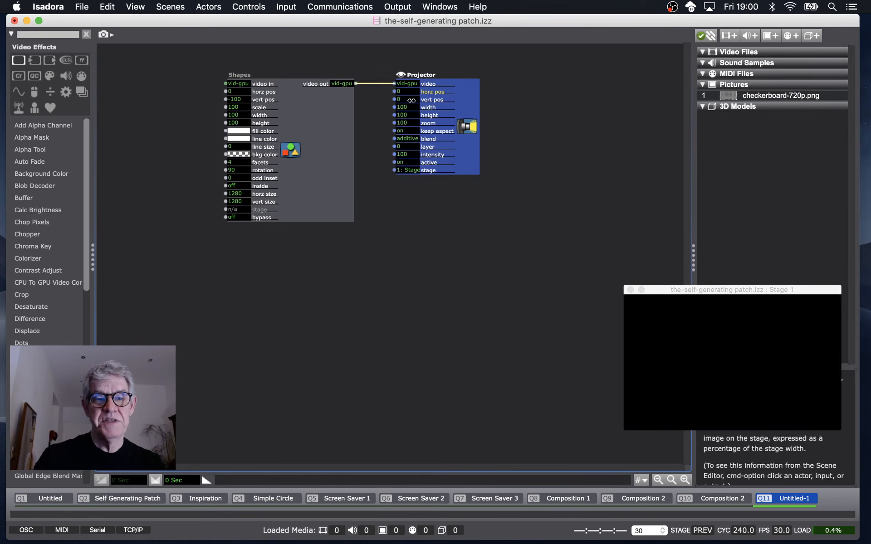
{"action": "left_click_drag", "start_coordinate": [324, 125], "coordinate": [338, 125]}
Add a Wave Generator actor to the left of the Shapes actor and duplicate it.
{"action": "double_click", "coordinate": [210, 93]}
{"action": "type", "text": "wave"}
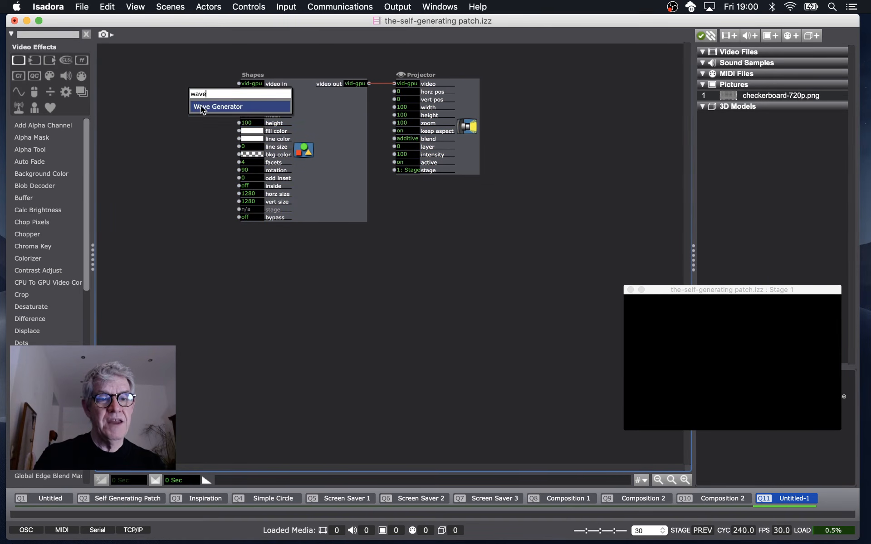
{"action": "left_click", "coordinate": [200, 106]}
{"action": "left_click_drag", "start_coordinate": [247, 105], "coordinate": [151, 161]}
{"action": "key", "text": "super+d"}
Link the two Wave Generators' value outputs to the Shapes actor's vert pos and horz pos.
{"action": "left_click", "coordinate": [183, 143]}
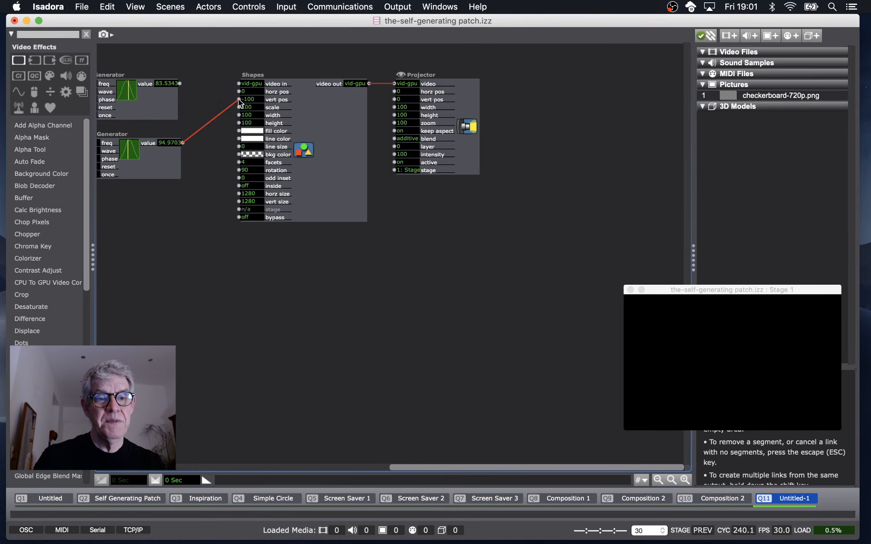
{"action": "left_click", "coordinate": [238, 100]}
{"action": "left_click", "coordinate": [179, 83]}
{"action": "left_click", "coordinate": [239, 92]}
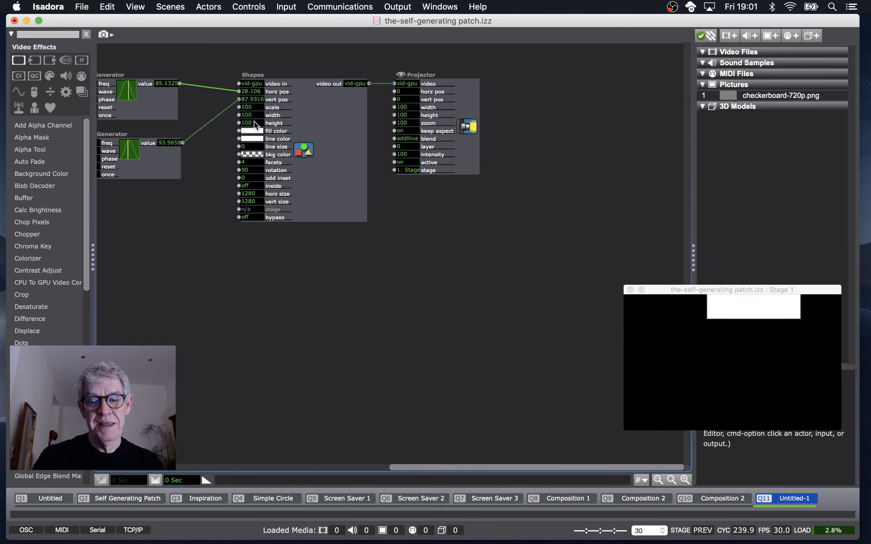
Set the Shapes actor's scale to 25.
{"action": "left_click", "coordinate": [254, 121]}
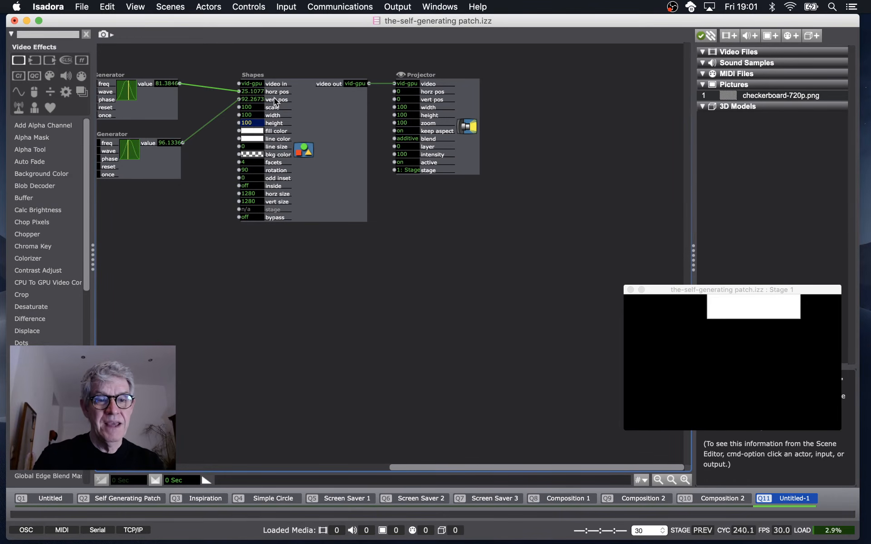
{"action": "double_click", "coordinate": [273, 92]}
{"action": "left_click", "coordinate": [257, 123]}
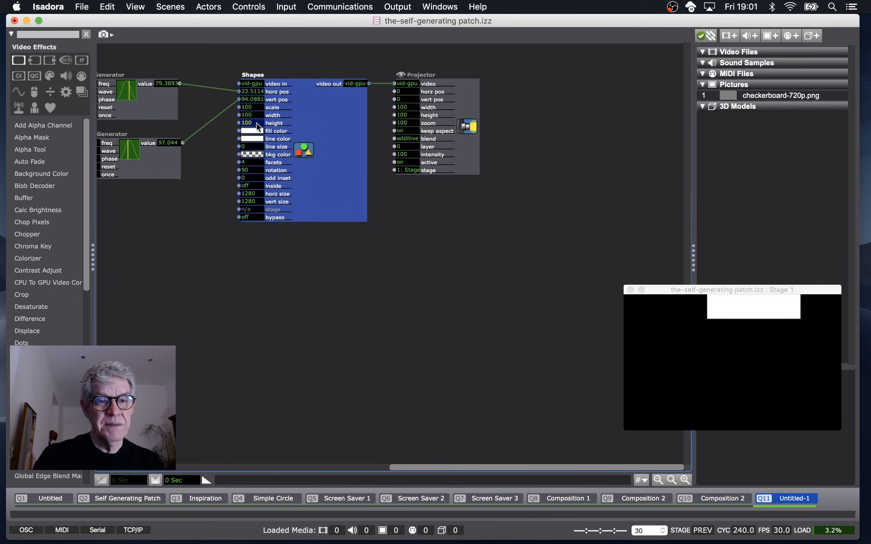
{"action": "left_click", "coordinate": [255, 107]}
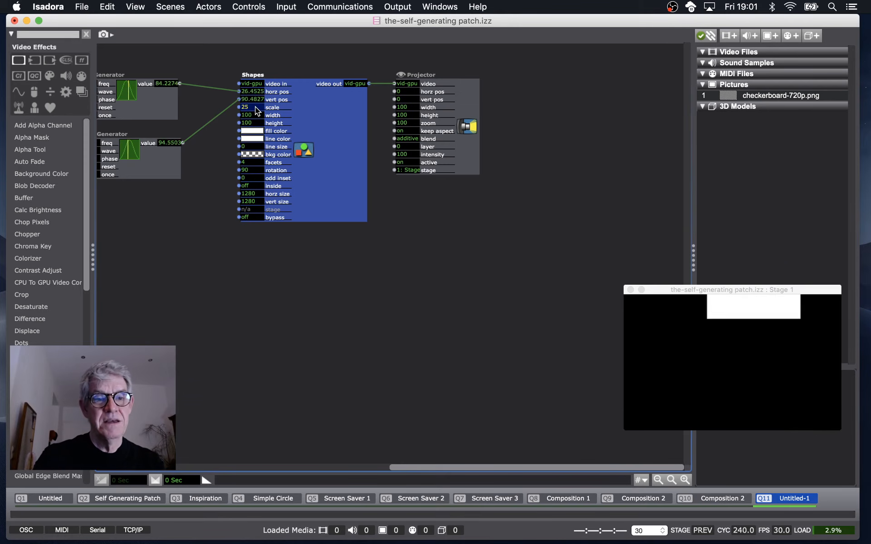
{"action": "type", "text": "25"}
{"action": "key", "text": "Return"}
Set the horz pos input's Scale Min to -20 in its properties.
{"action": "double_click", "coordinate": [278, 94]}
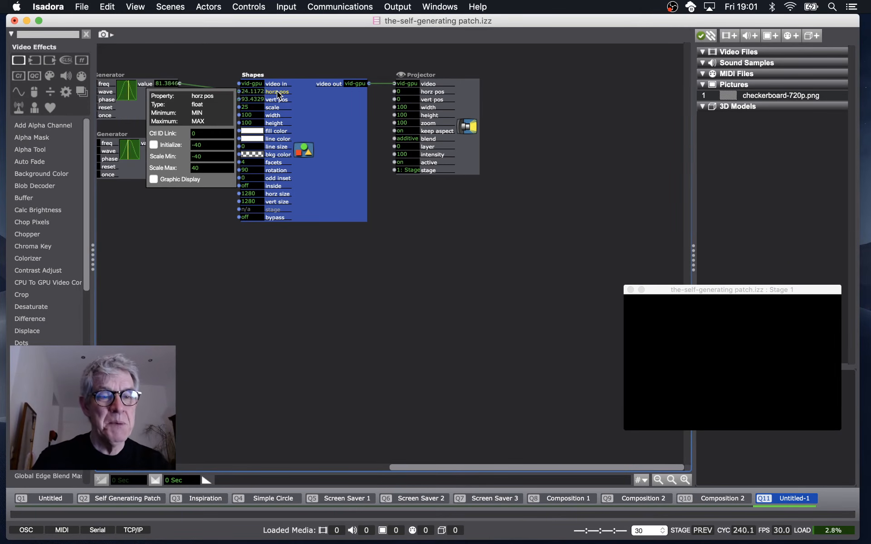
{"action": "left_click", "coordinate": [225, 156]}
{"action": "type", "text": "-20"}
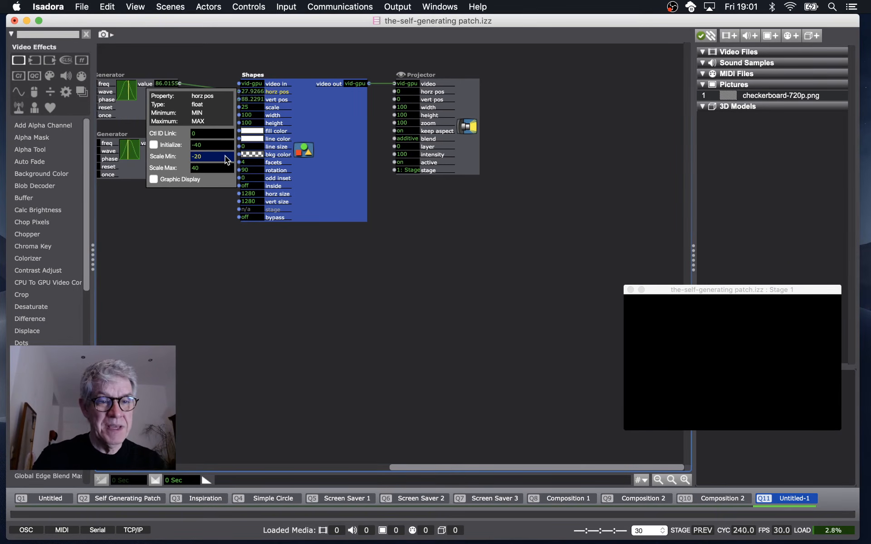
Set the horz pos input's Scale Max to 20 and inspect the vert pos input's scale range.
{"action": "key", "text": "Tab"}
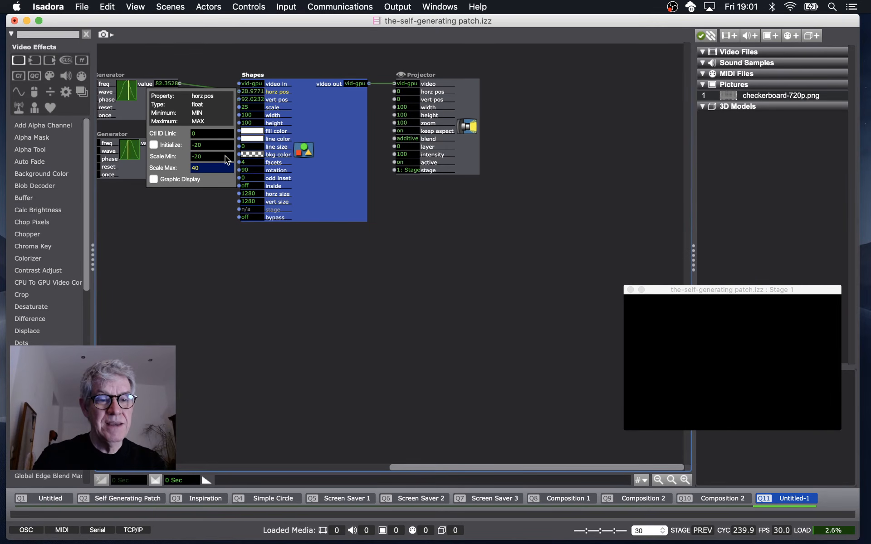
{"action": "type", "text": "20"}
{"action": "double_click", "coordinate": [273, 101]}
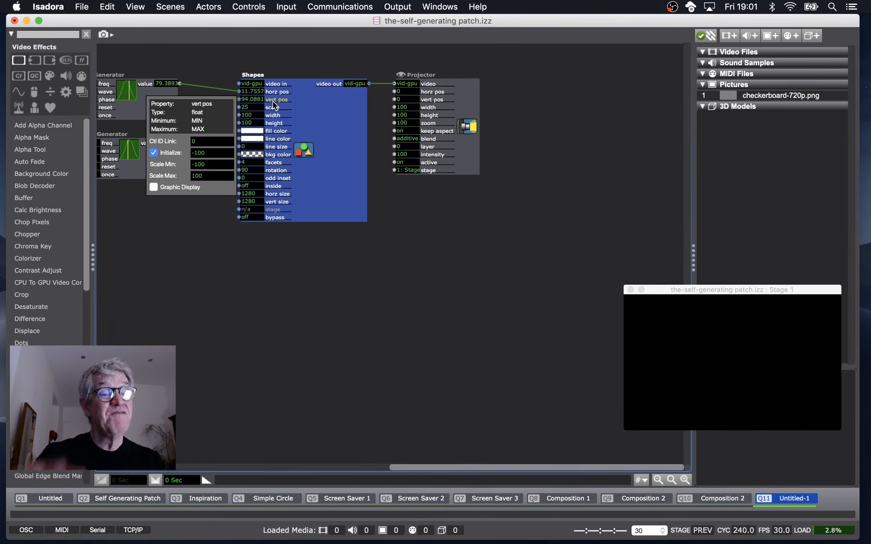
{"action": "left_click", "coordinate": [388, 181]}
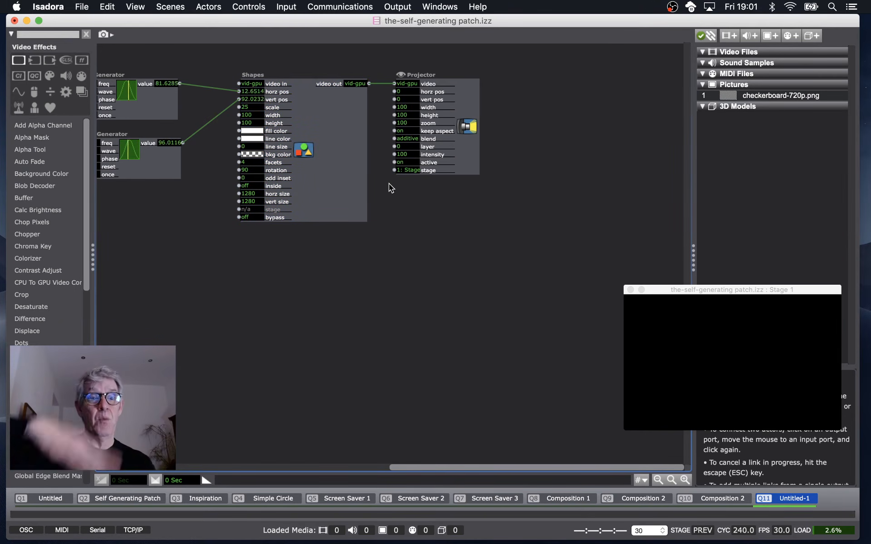
{"action": "double_click", "coordinate": [282, 99]}
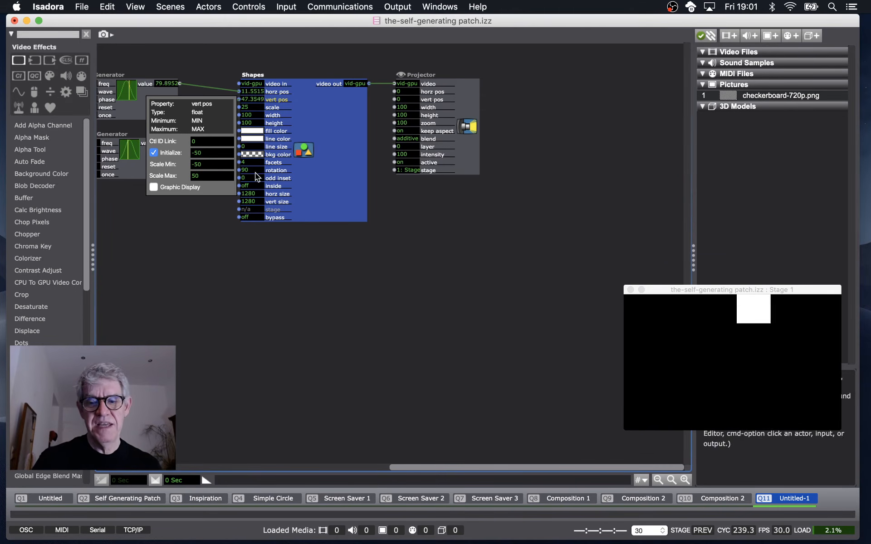
{"action": "left_click", "coordinate": [369, 287]}
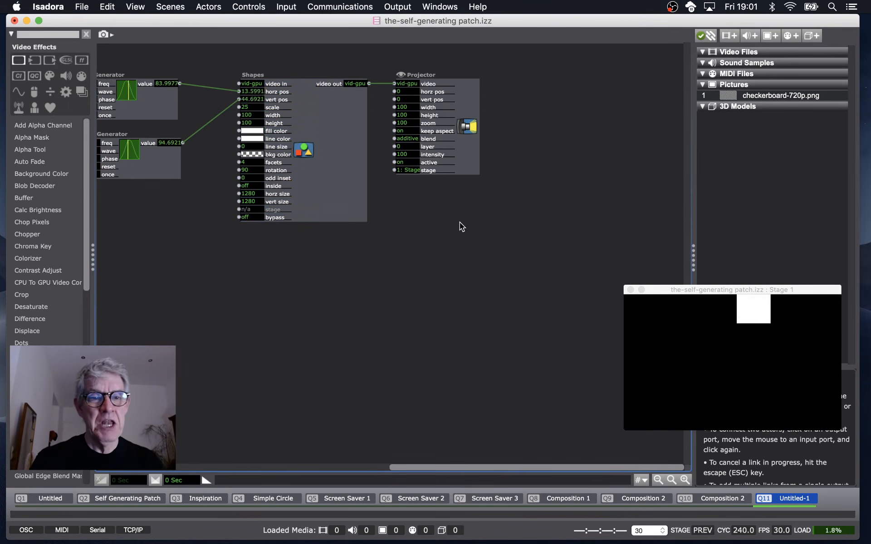
Add a second Shapes actor below the first one.
{"action": "left_click", "coordinate": [346, 203]}
{"action": "double_click", "coordinate": [280, 273]}
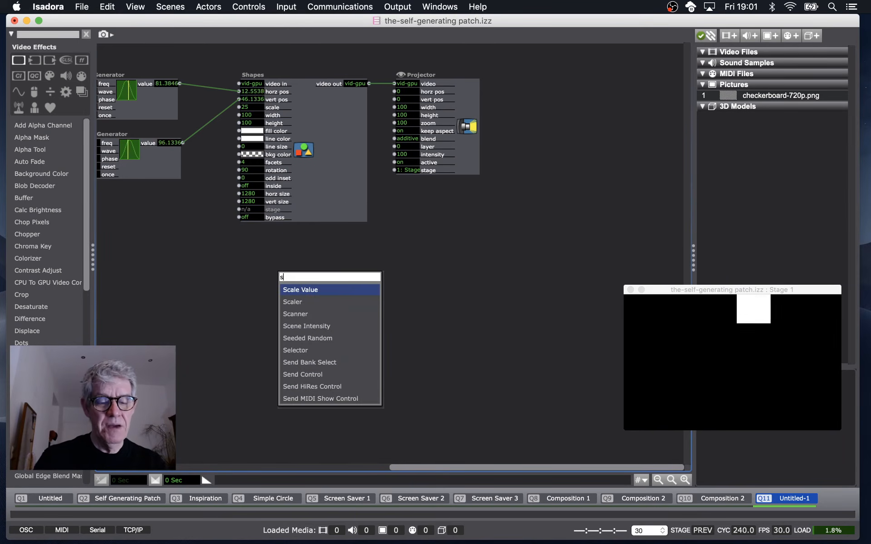
{"action": "type", "text": "shape"}
{"action": "key", "text": "Return"}
{"action": "left_click_drag", "start_coordinate": [347, 300], "coordinate": [305, 273]}
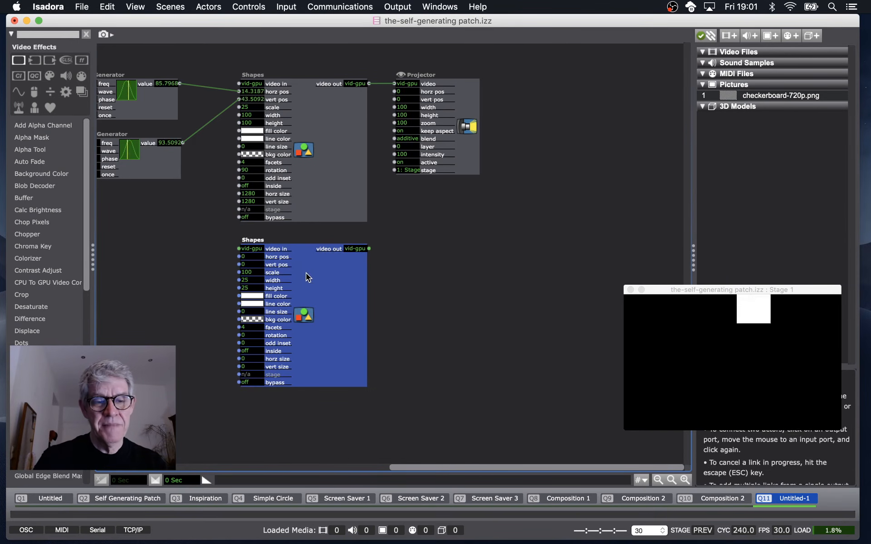
Duplicate the Projector for the second Shapes actor and set that shape's facets to 3.
{"action": "left_click", "coordinate": [465, 164]}
{"action": "key", "text": "super+d"}
{"action": "left_click_drag", "start_coordinate": [464, 164], "coordinate": [437, 312]}
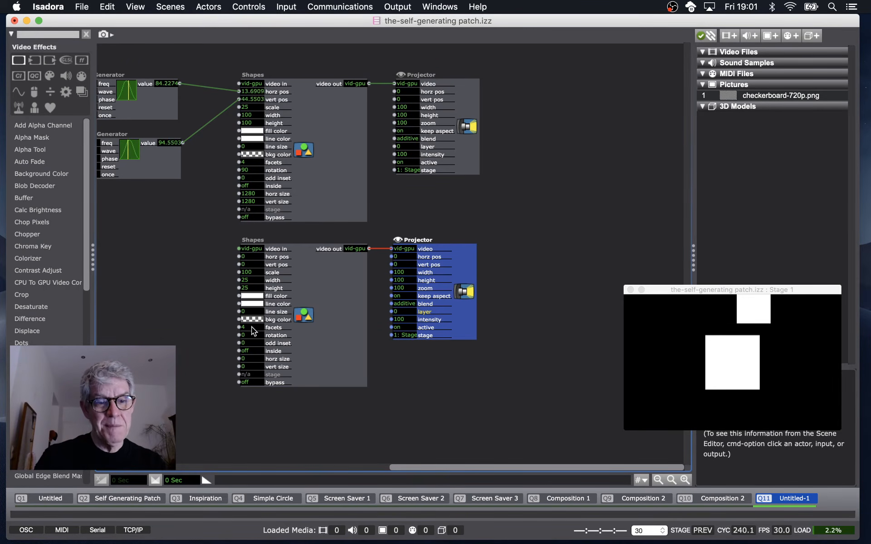
{"action": "left_click_drag", "start_coordinate": [252, 325], "coordinate": [251, 337]}
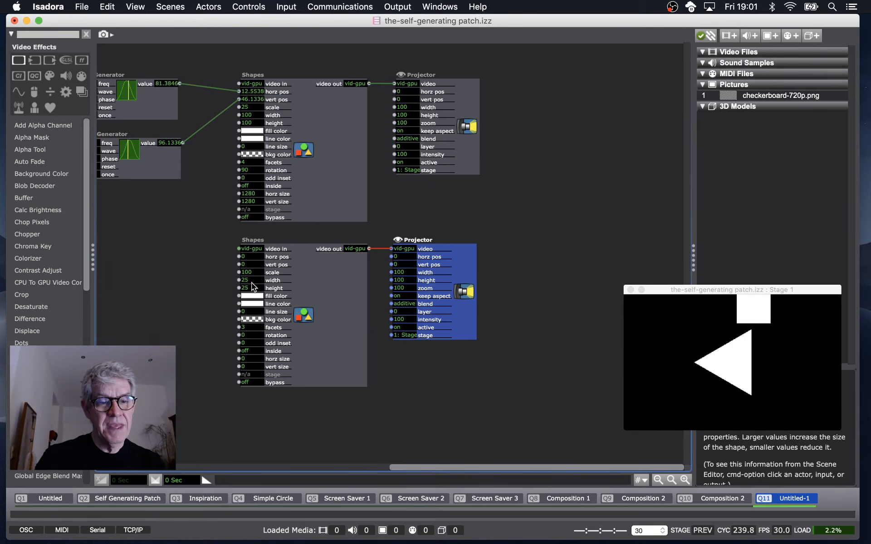
Add a Wave Generator and link its value output to the second Shapes actor's rotation.
{"action": "double_click", "coordinate": [153, 322]}
{"action": "type", "text": "wave"}
{"action": "left_click", "coordinate": [170, 336]}
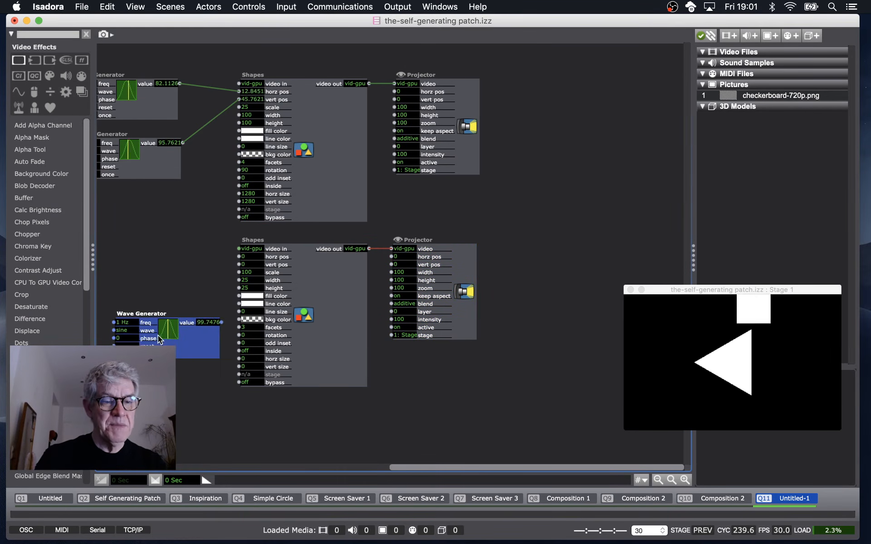
{"action": "left_click_drag", "start_coordinate": [205, 334], "coordinate": [239, 335]}
Set this Wave Generator's frequency to 0.2 Hz and its wave to sawtooth.
{"action": "left_click", "coordinate": [178, 363]}
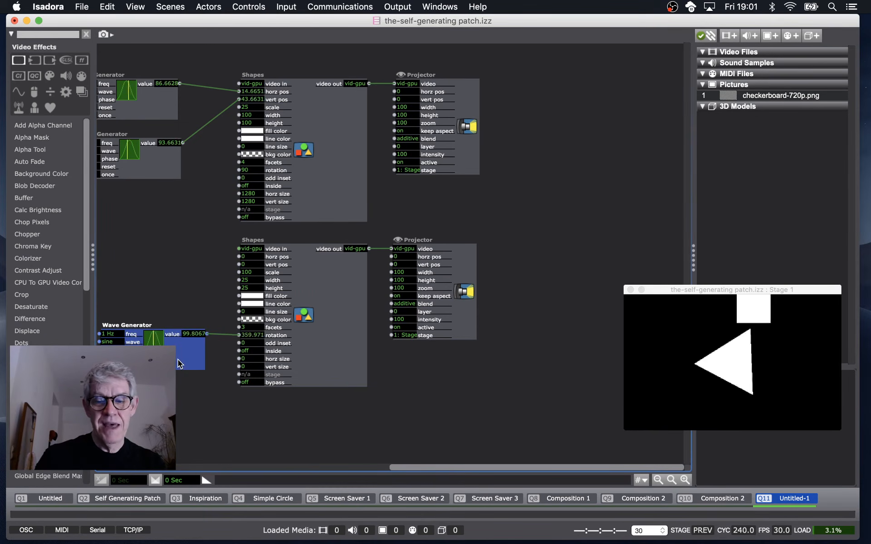
{"action": "type", "text": ".2"}
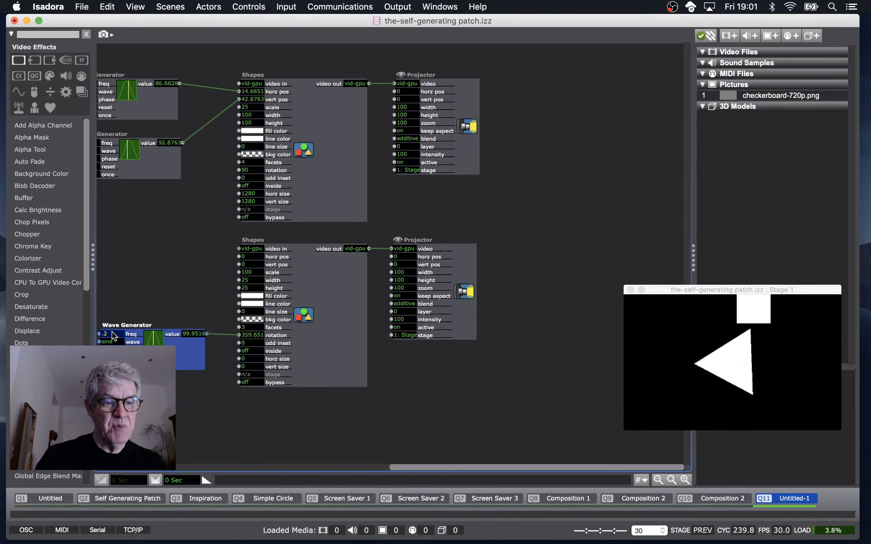
{"action": "key", "text": "Return"}
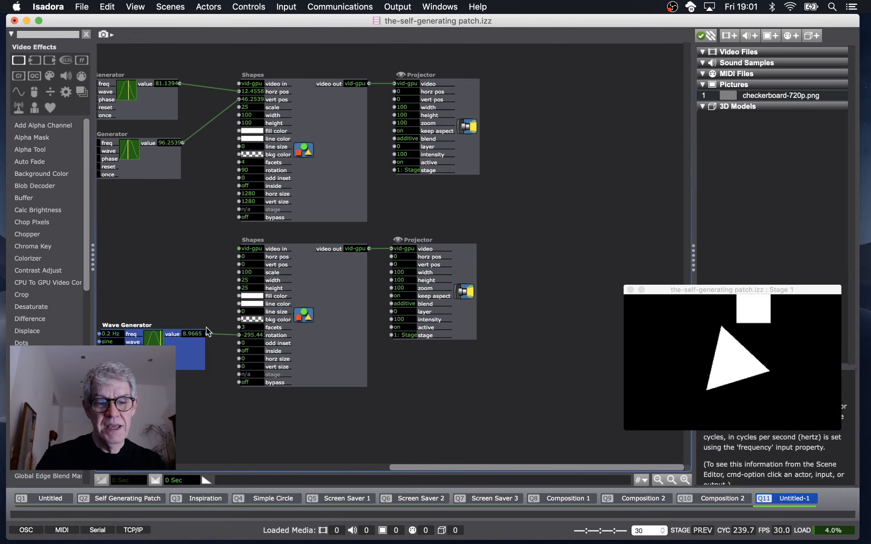
{"action": "left_click", "coordinate": [112, 342]}
{"action": "type", "text": "sawtooth"}
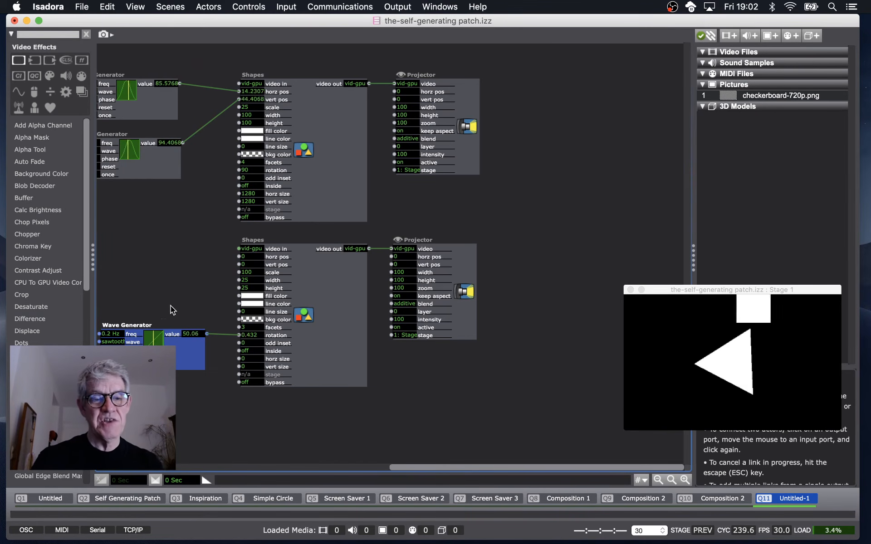
Set the triangle's width and height to 5.
{"action": "left_click", "coordinate": [169, 97]}
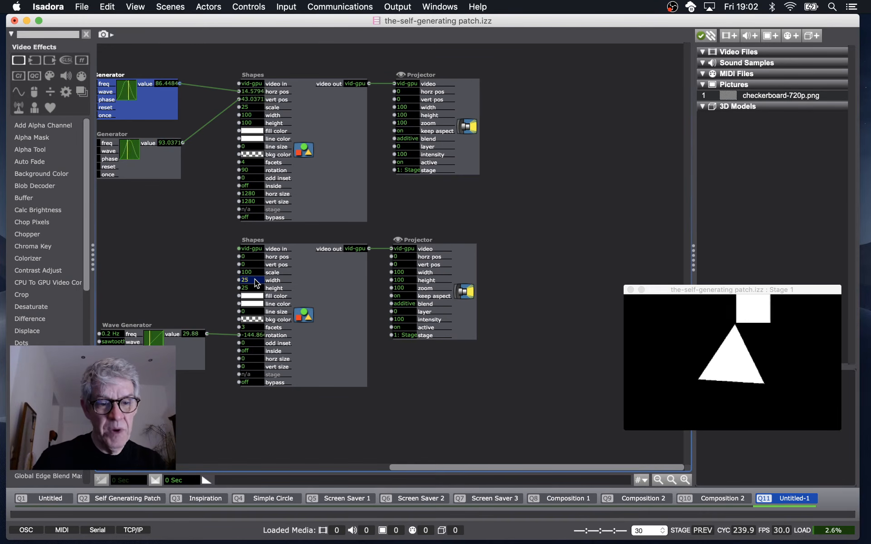
{"action": "key", "text": "Tab"}
{"action": "type", "text": "10"}
{"action": "key", "text": "Return"}
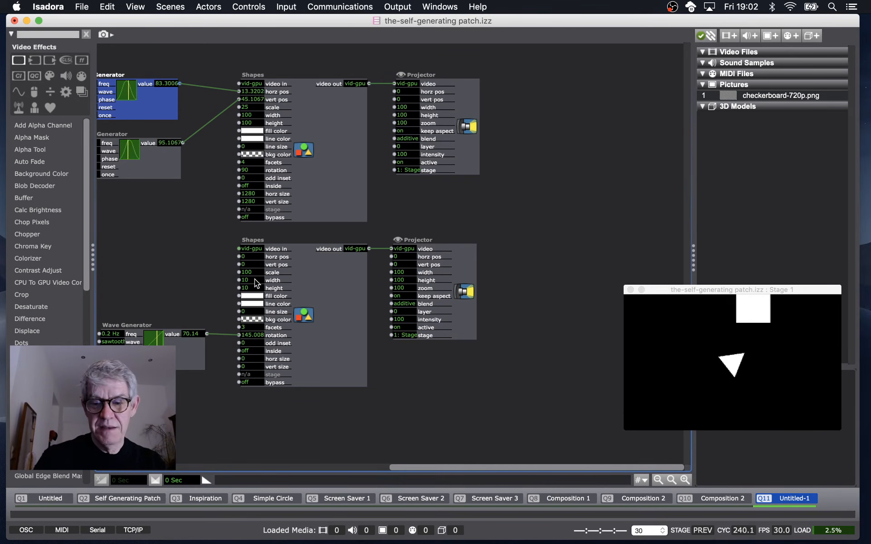
{"action": "key", "text": "Tab"}
{"action": "type", "text": "5"}
{"action": "key", "text": "Return"}
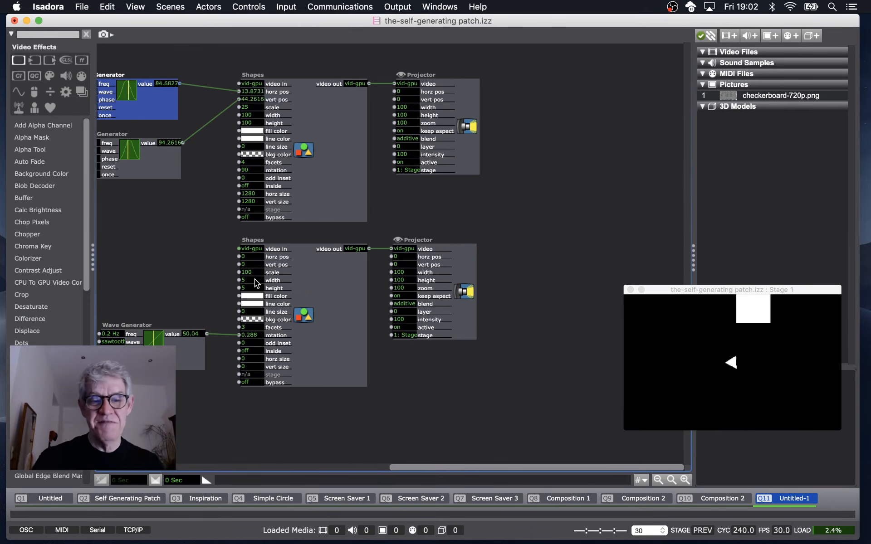
Add a third Shapes actor at the top right of the patch.
{"action": "double_click", "coordinate": [546, 148]}
{"action": "type", "text": "shape"}
{"action": "key", "text": "Return"}
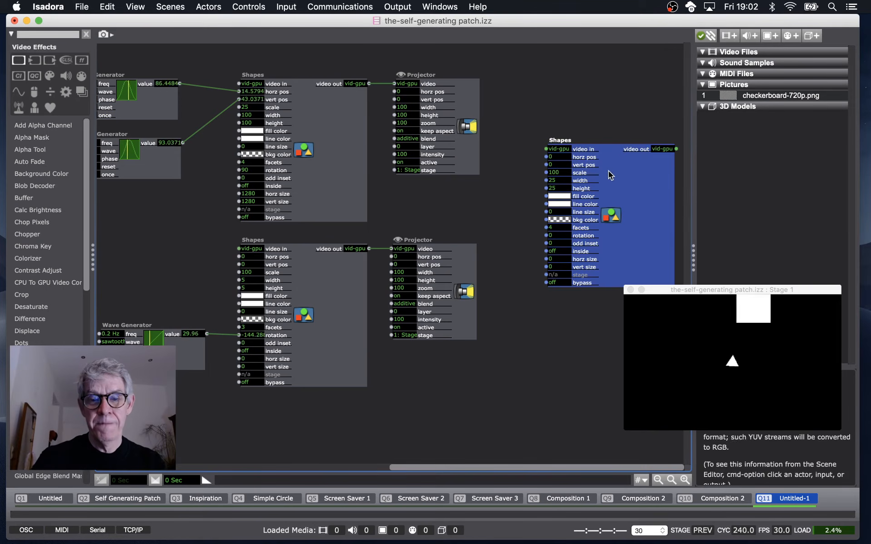
{"action": "left_click_drag", "start_coordinate": [610, 175], "coordinate": [581, 107]}
Duplicate a Projector and connect it to the third Shapes actor.
{"action": "double_click", "coordinate": [576, 240]}
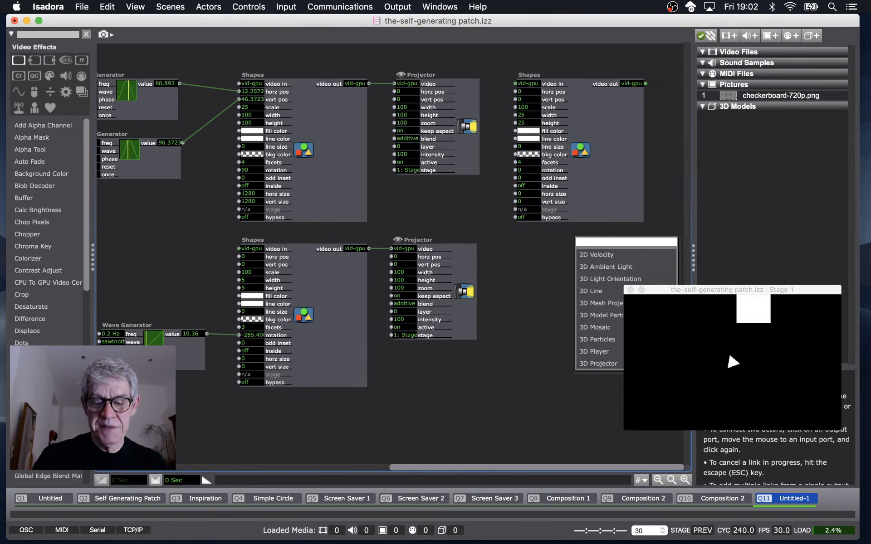
{"action": "left_click", "coordinate": [465, 290]}
{"action": "key", "text": "super+d"}
{"action": "left_click_drag", "start_coordinate": [466, 290], "coordinate": [583, 115]}
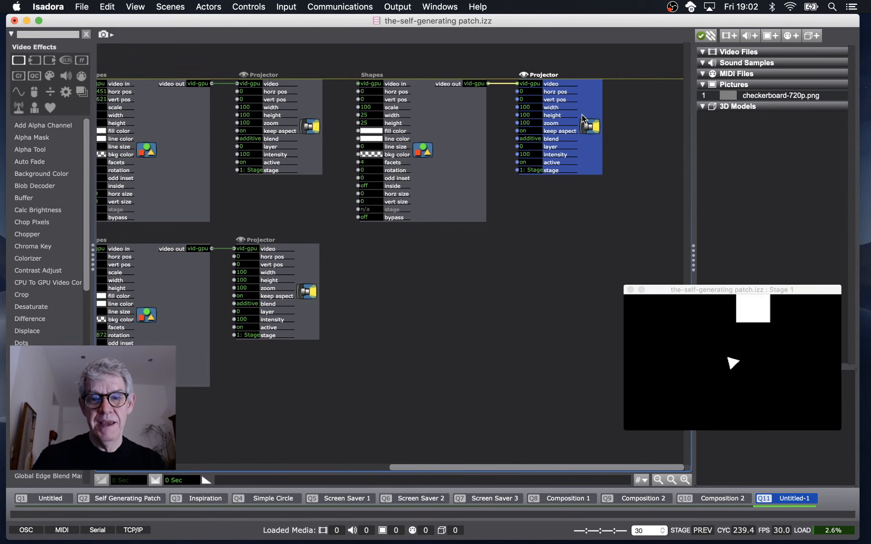
Set the third Shapes actor's width to 2 and height to 100.
{"action": "left_click", "coordinate": [372, 116]}
{"action": "type", "text": "2"}
{"action": "key", "text": "Tab"}
{"action": "type", "text": "100"}
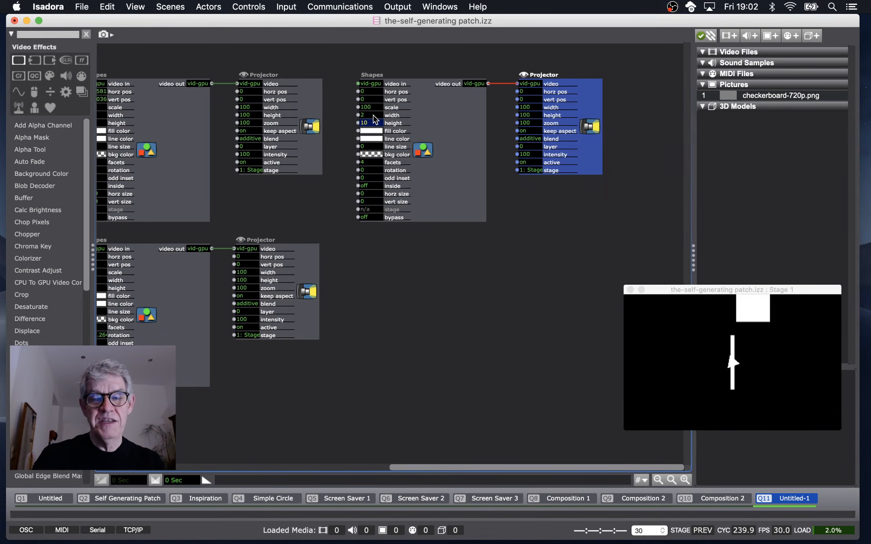
{"action": "key", "text": "Return"}
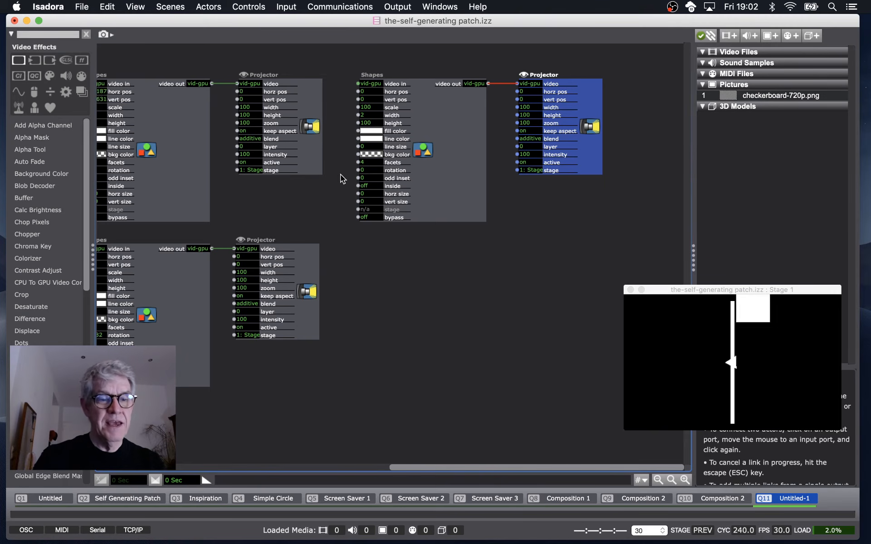
Set the triangle's fill color to blue, hex 476FD2.
{"action": "scroll", "coordinate": [340, 176], "scroll_direction": "left", "scroll_amount": 5}
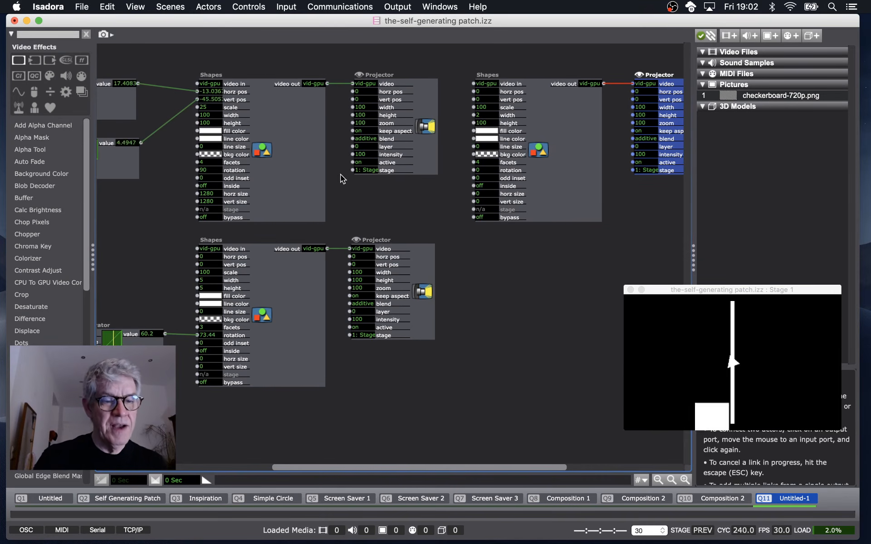
{"action": "left_click", "coordinate": [208, 294]}
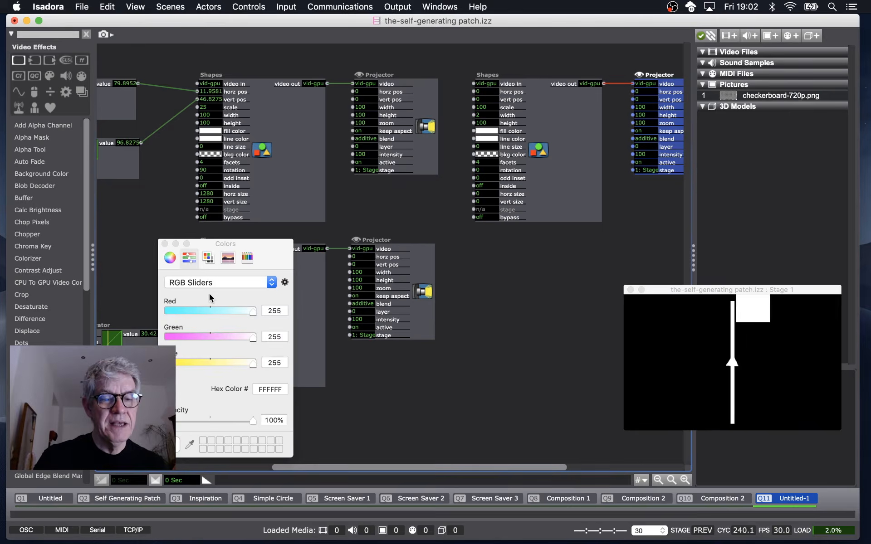
{"action": "left_click", "coordinate": [191, 310]}
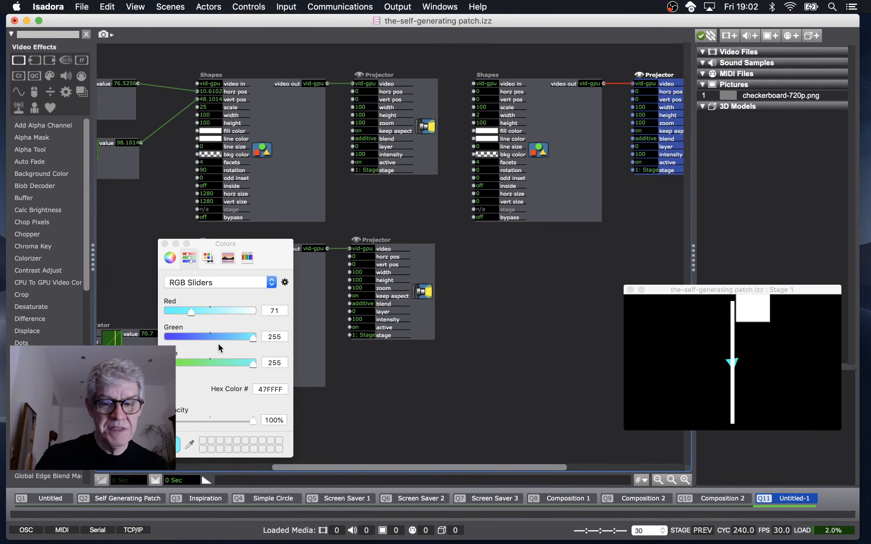
{"action": "left_click_drag", "start_coordinate": [211, 337], "coordinate": [200, 361]}
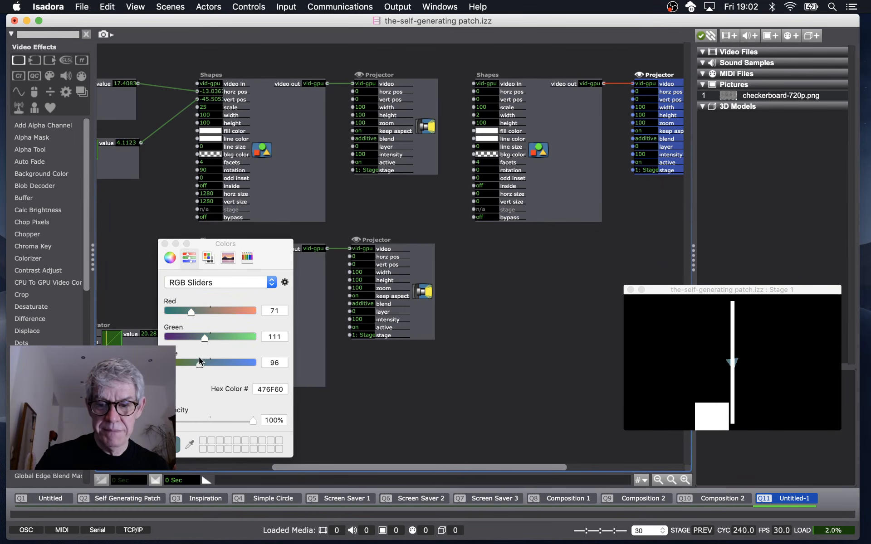
{"action": "left_click", "coordinate": [348, 203]}
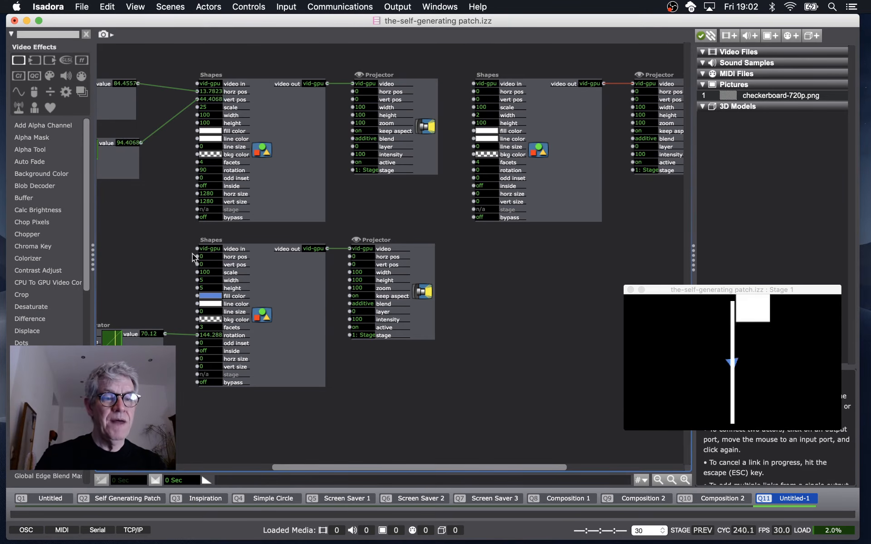
Add a Wave Generator above the third Shapes actor and link its value output to that actor's horz pos.
{"action": "left_click_drag", "start_coordinate": [122, 172], "coordinate": [462, 138]}
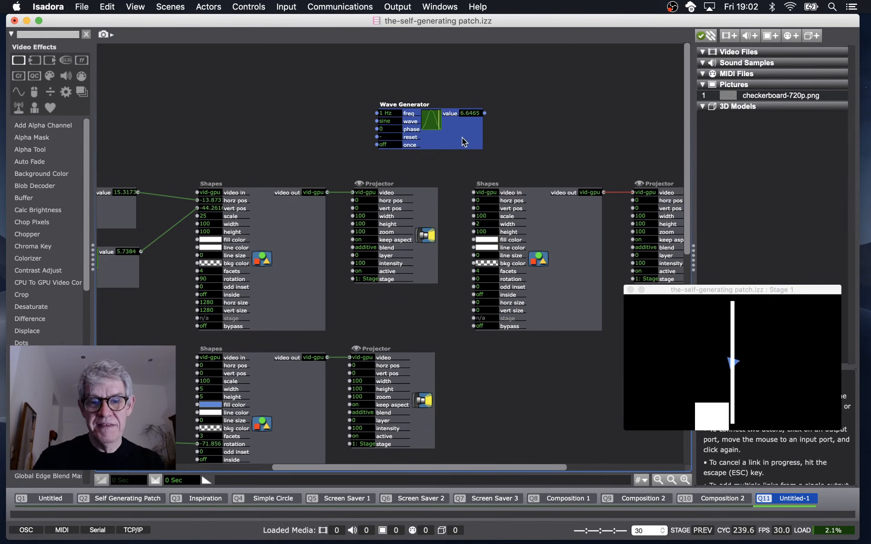
{"action": "left_click", "coordinate": [485, 113]}
{"action": "left_click", "coordinate": [474, 200]}
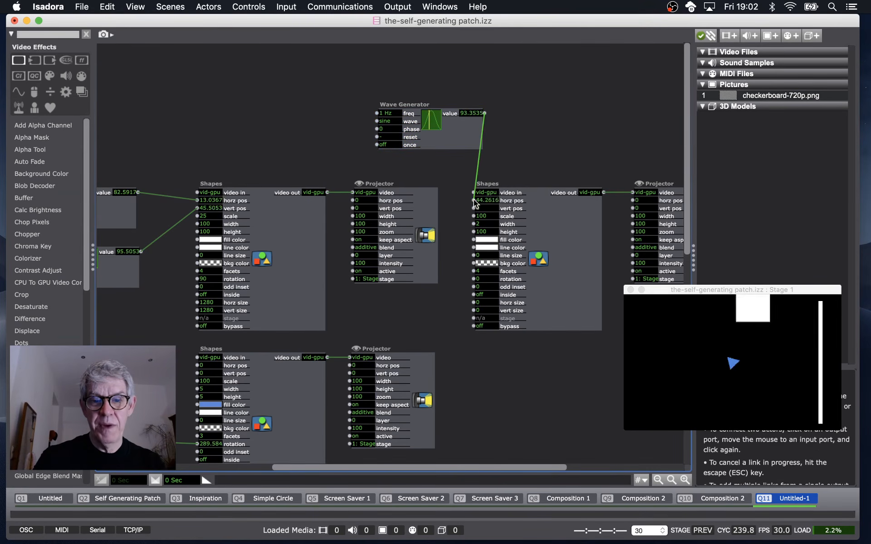
Set the new Wave Generator's frequency to 0.1 Hz.
{"action": "left_click_drag", "start_coordinate": [454, 134], "coordinate": [368, 145]}
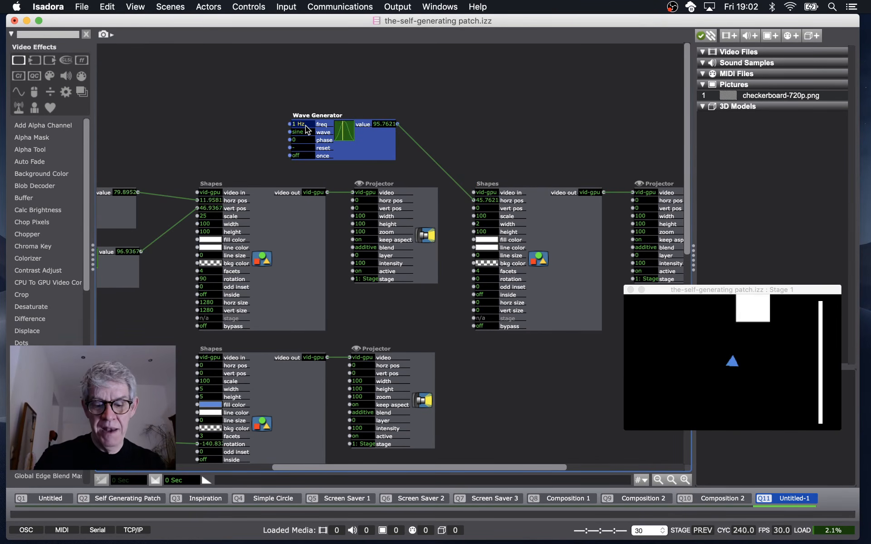
{"action": "type", "text": "0.1"}
{"action": "key", "text": "Return"}
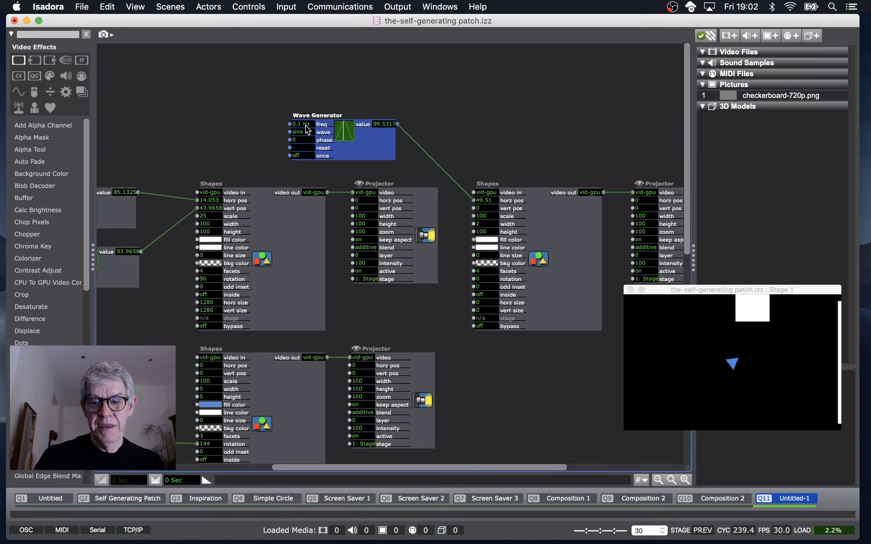
Set the line's horz pos input Scale Min to -40 and Scale Max to -20 in its properties.
{"action": "double_click", "coordinate": [508, 200]}
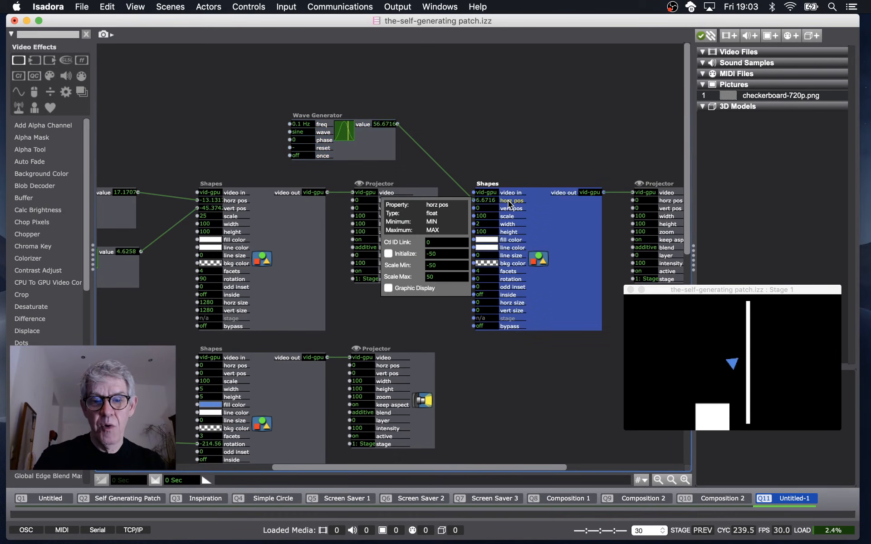
{"action": "left_click", "coordinate": [452, 266]}
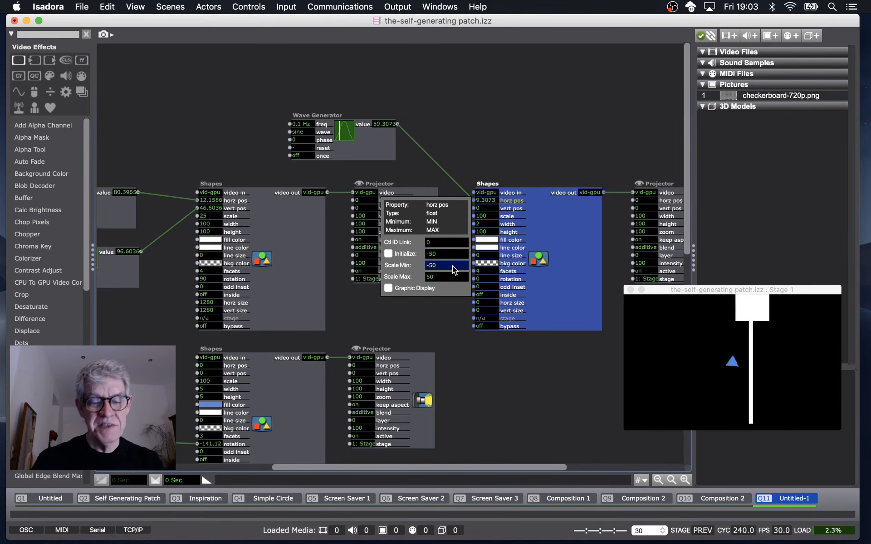
{"action": "type", "text": "-40"}
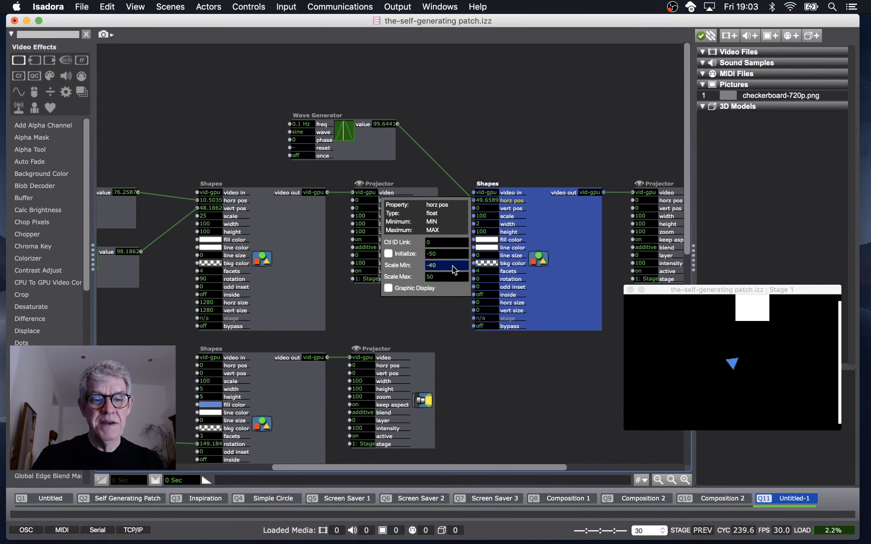
{"action": "key", "text": "Tab"}
{"action": "type", "text": "-4"}
{"action": "key", "text": "BackSpace"}
{"action": "type", "text": "20"}
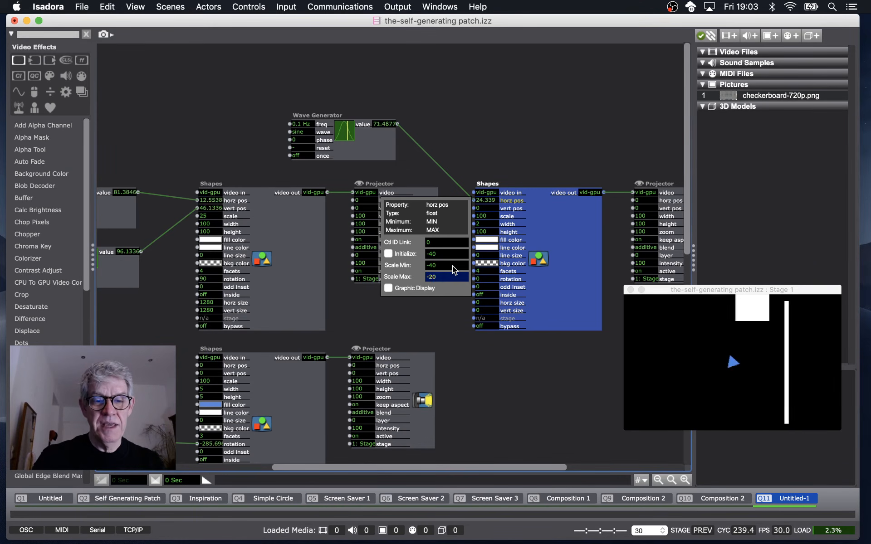
Duplicate the line's Wave Generator, place the copy below the line's Shapes actor, and set its frequency to 0.21 Hz.
{"action": "key", "text": "Return"}
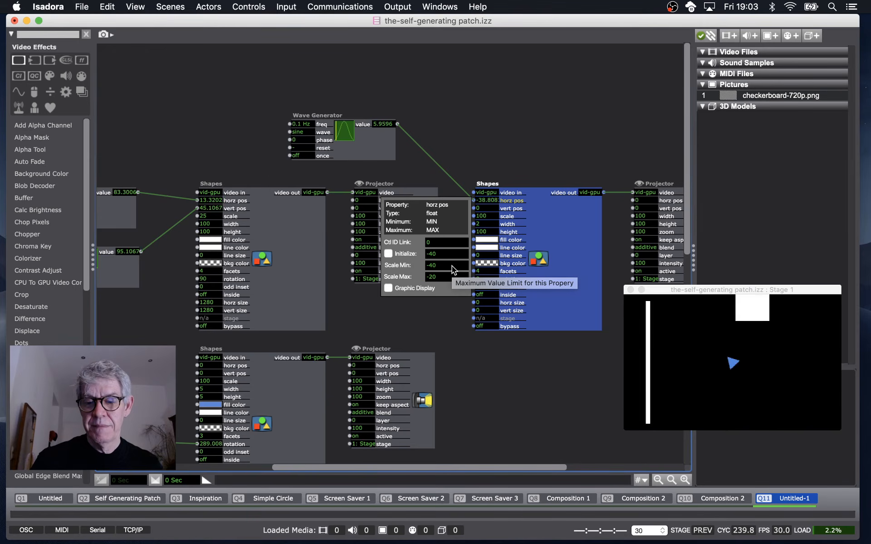
{"action": "left_click", "coordinate": [522, 173]}
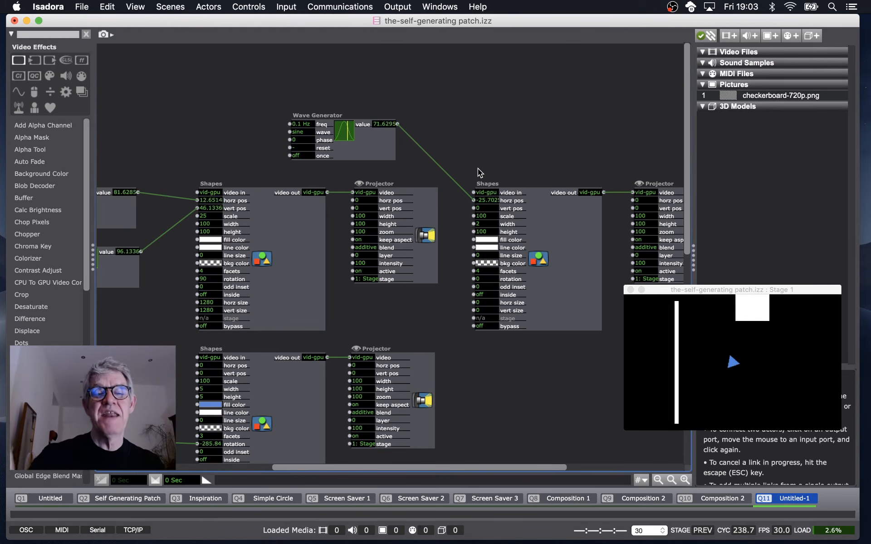
{"action": "left_click", "coordinate": [377, 141]}
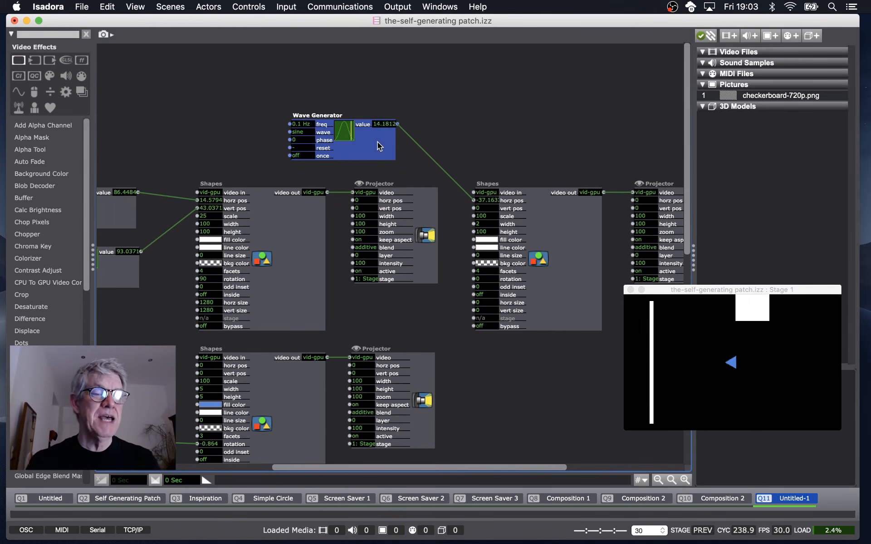
{"action": "key", "text": "super+d"}
{"action": "left_click_drag", "start_coordinate": [381, 154], "coordinate": [529, 360]}
{"action": "scroll", "coordinate": [557, 385], "scroll_direction": "right", "scroll_amount": 3}
{"action": "type", "text": "."}
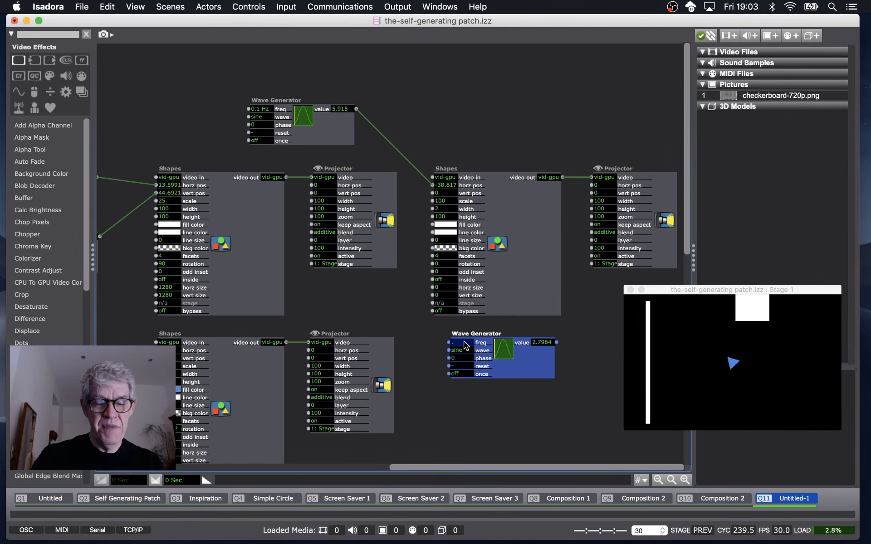
{"action": "type", "text": "21"}
{"action": "key", "text": "Return"}
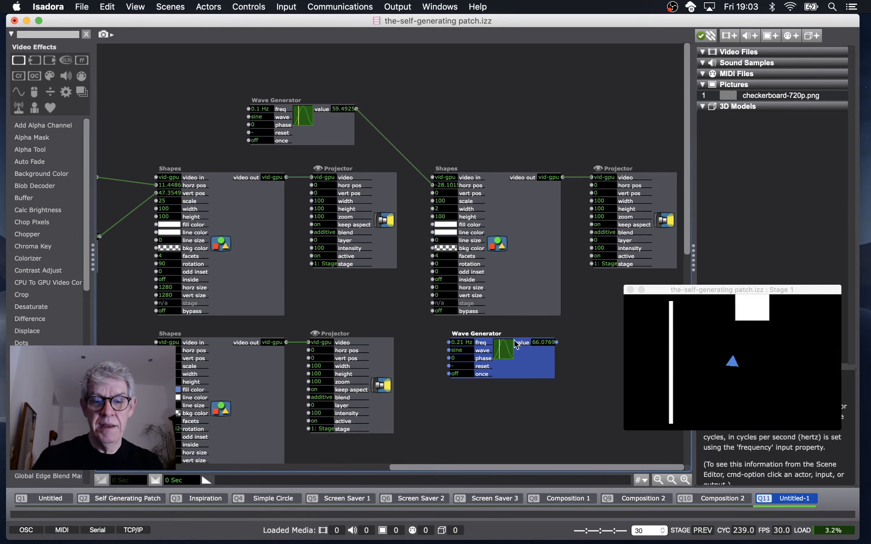
Link the new Wave Generator's value output to the line's Projector intensity input.
{"action": "left_click", "coordinate": [556, 342]}
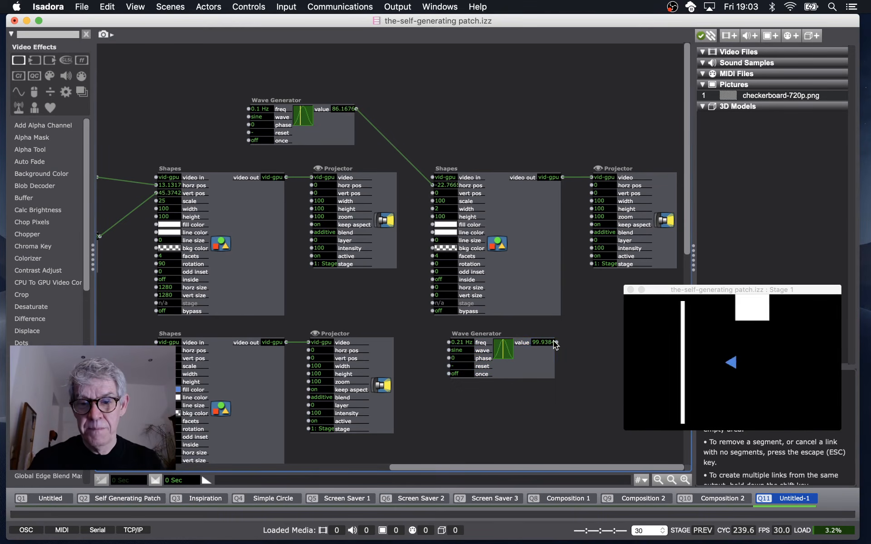
{"action": "left_click", "coordinate": [591, 248]}
{"action": "left_click_drag", "start_coordinate": [535, 358], "coordinate": [521, 358]}
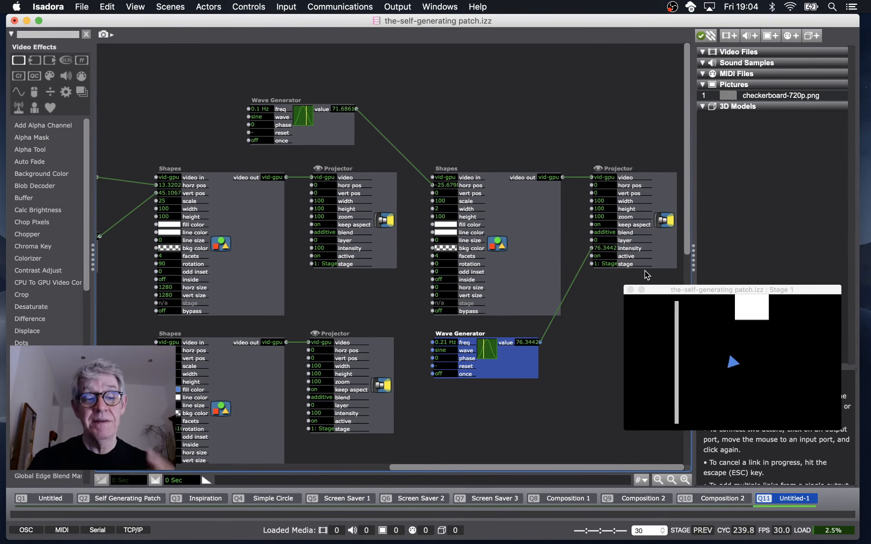
Add a Keyboard Watcher actor to the left of the triangle's Shapes actor.
{"action": "scroll", "coordinate": [617, 273], "scroll_direction": "left", "scroll_amount": 5}
{"action": "double_click", "coordinate": [139, 340]}
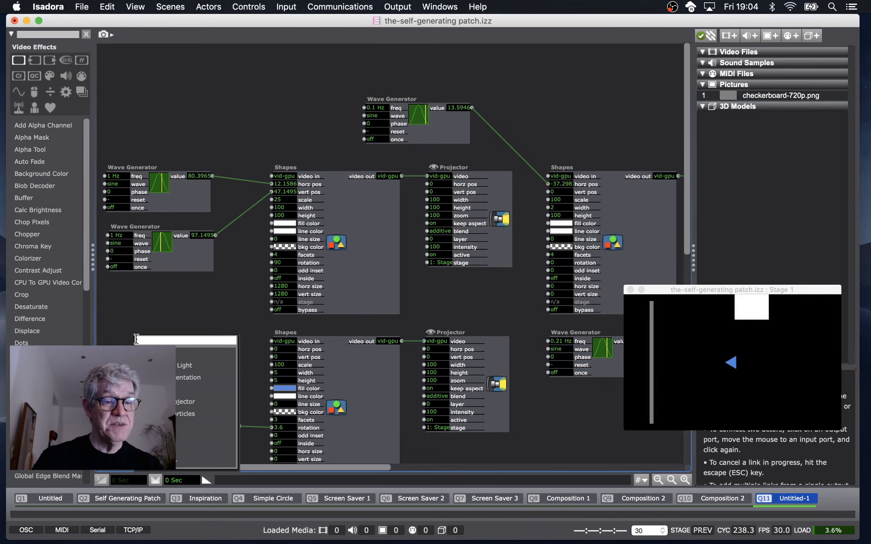
{"action": "type", "text": "key"}
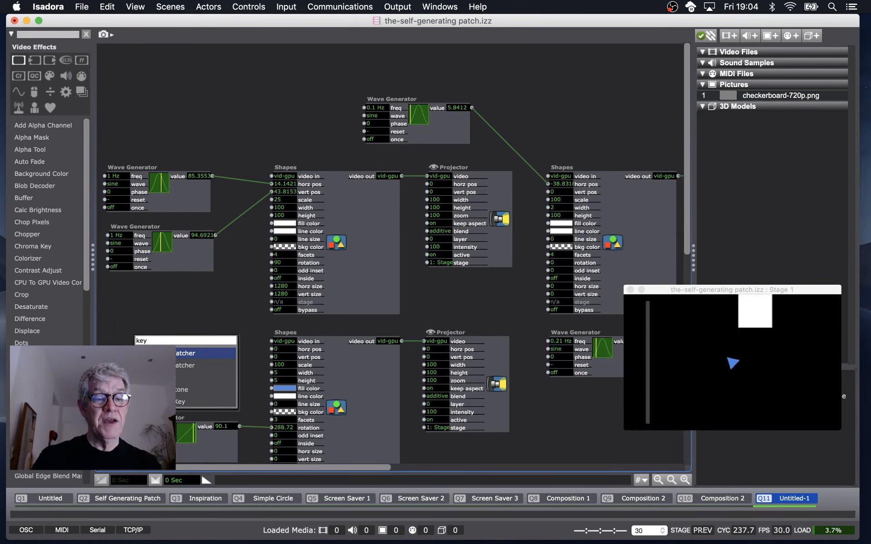
{"action": "key", "text": "Return"}
{"action": "left_click_drag", "start_coordinate": [208, 349], "coordinate": [139, 326]}
Add an Envelope Generator actor next to the Keyboard Watcher.
{"action": "double_click", "coordinate": [162, 353]}
{"action": "type", "text": "env"}
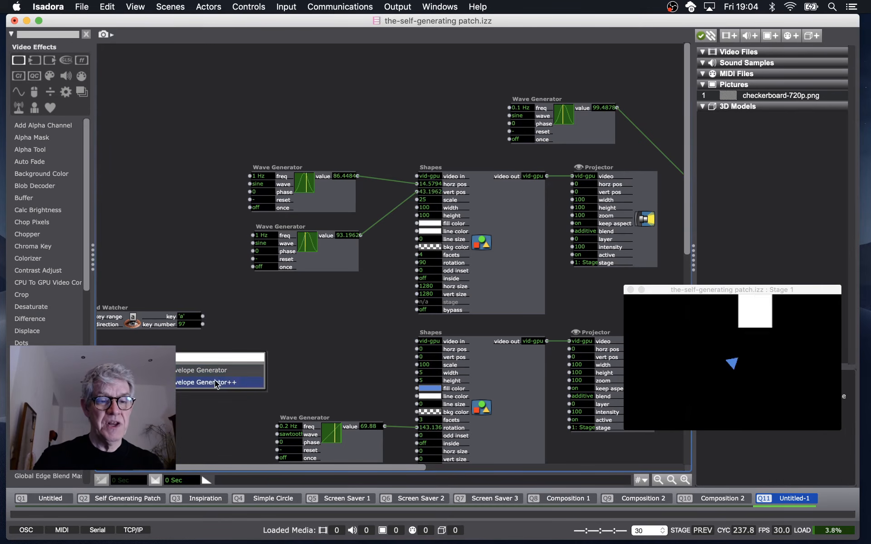
{"action": "key", "text": "Return"}
{"action": "left_click_drag", "start_coordinate": [260, 371], "coordinate": [314, 332]}
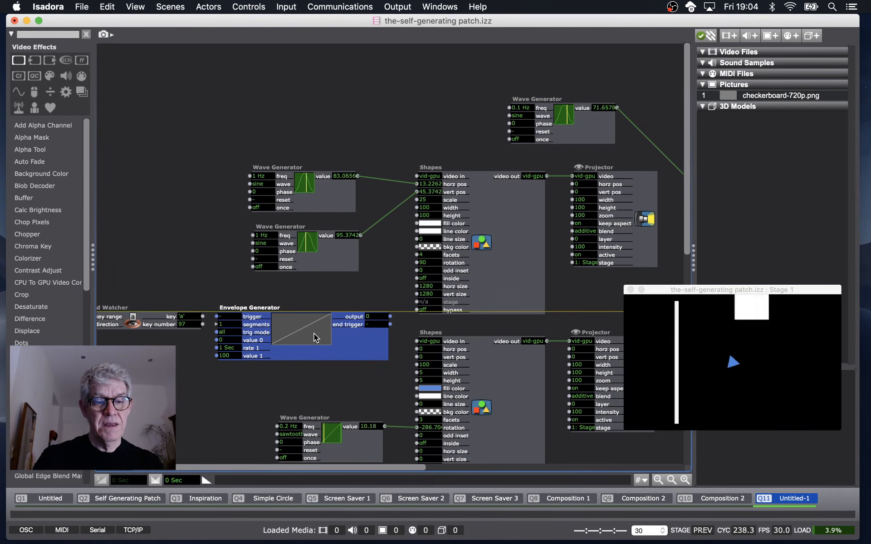
Link the Keyboard Watcher to the envelope's trigger and the envelope's output to the triangle's scale input.
{"action": "left_click_drag", "start_coordinate": [202, 317], "coordinate": [217, 316]}
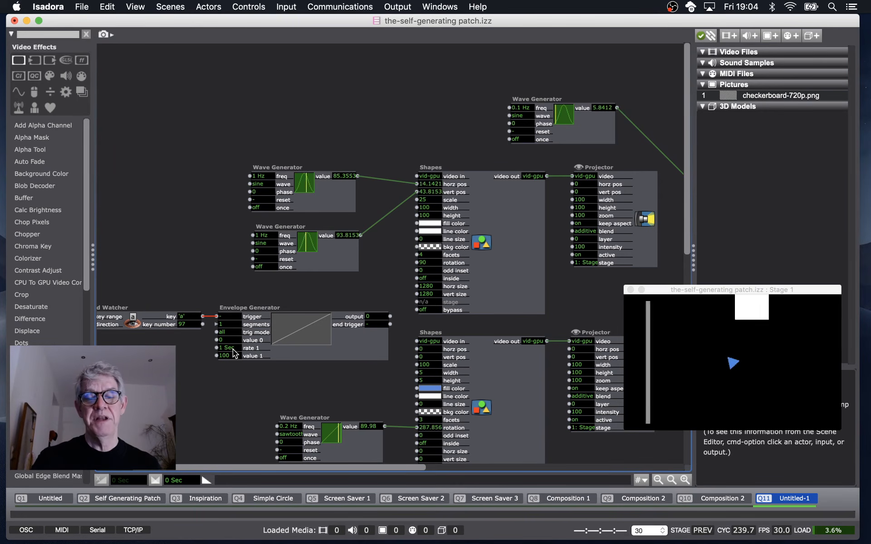
{"action": "left_click_drag", "start_coordinate": [389, 324], "coordinate": [398, 338]}
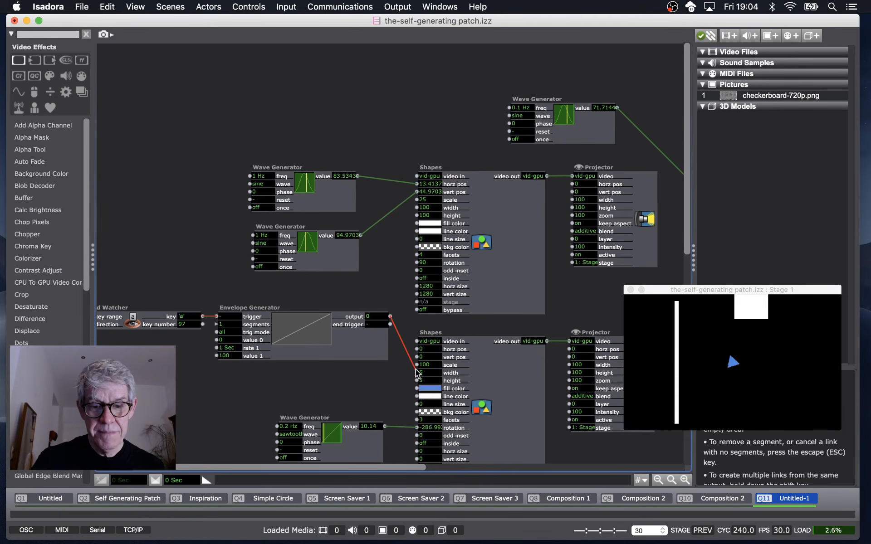
{"action": "left_click_drag", "start_coordinate": [417, 367], "coordinate": [416, 365]}
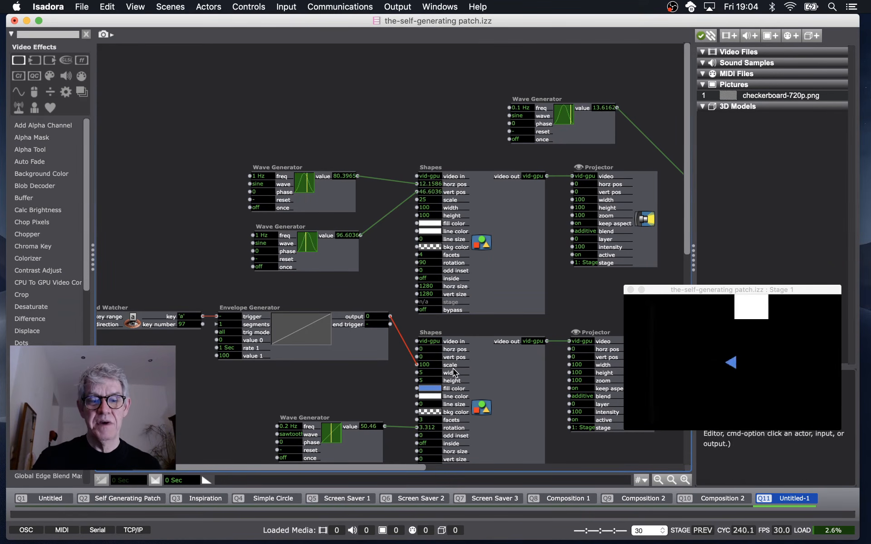
Trigger the envelope repeatedly with the a key to test the triangle's scaling.
{"action": "left_click", "coordinate": [485, 366]}
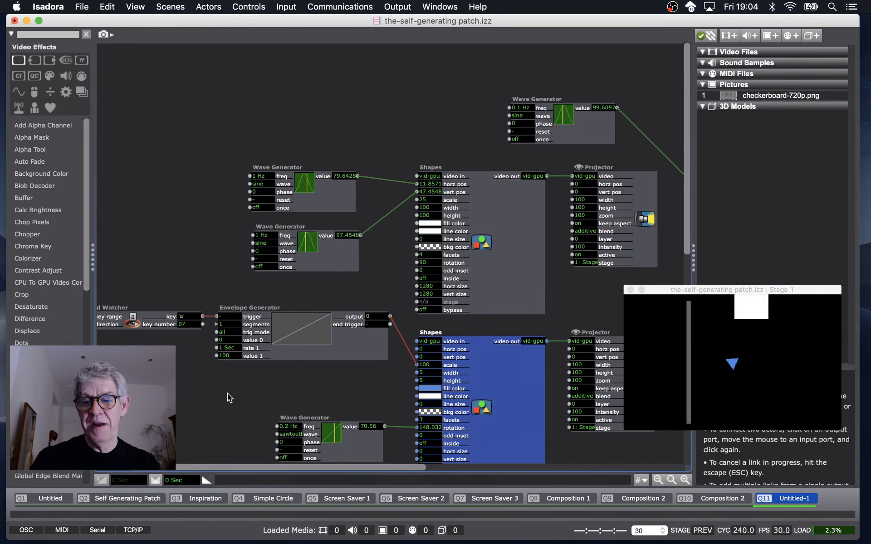
{"action": "key", "text": "a"}
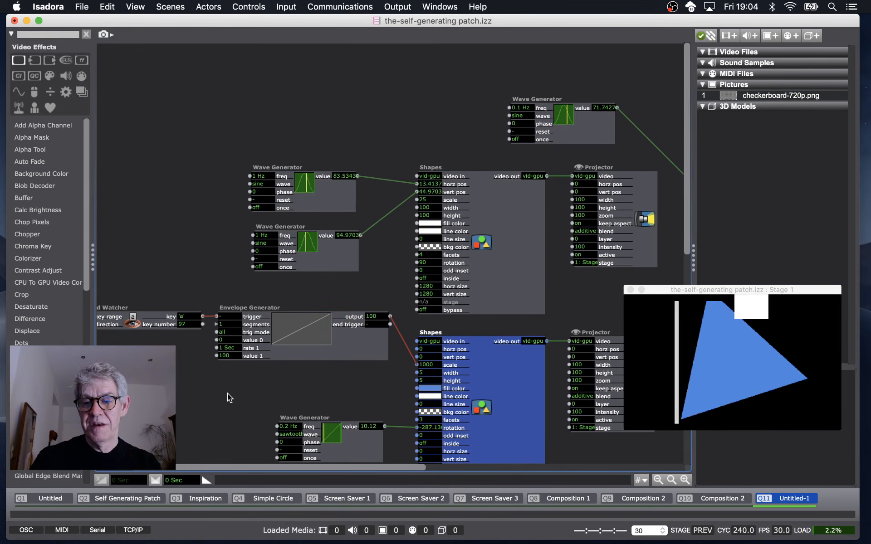
{"action": "key", "text": "a"}
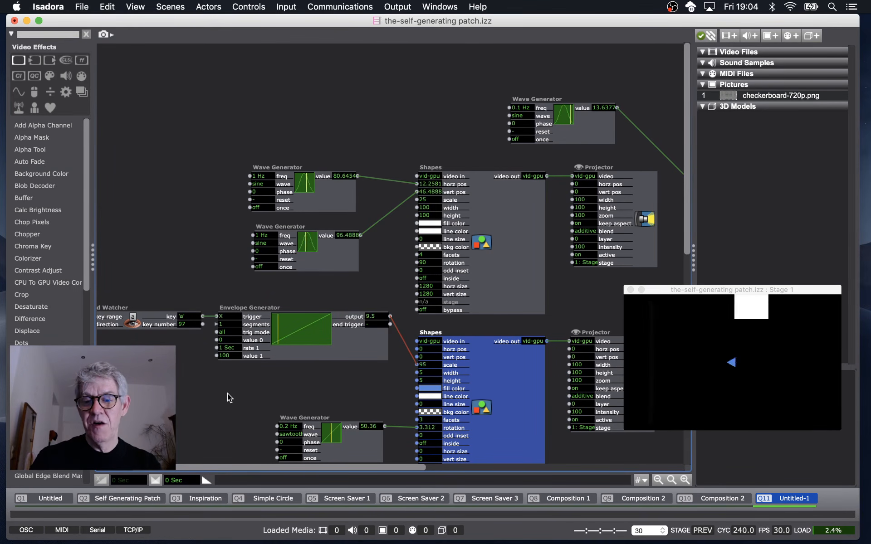
{"action": "key", "text": "a"}
{"action": "key", "text": "a"}
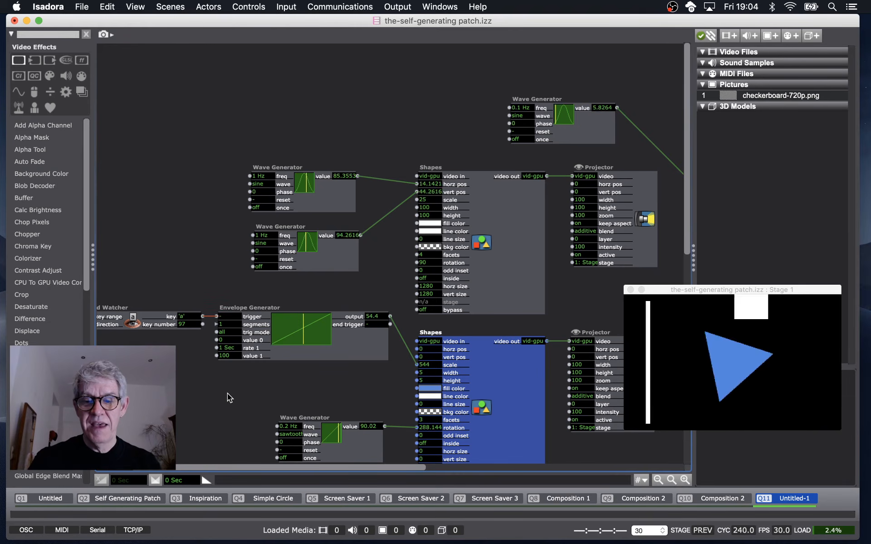
{"action": "key", "text": "a"}
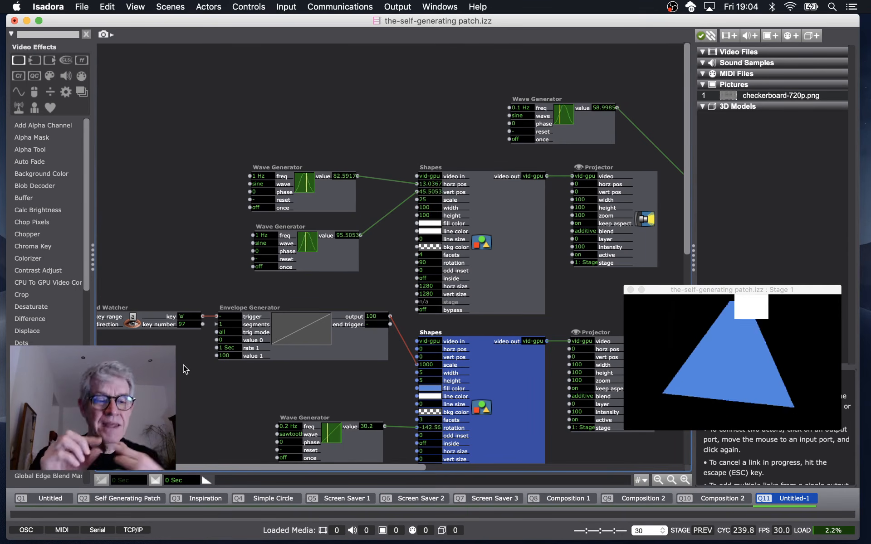
Set the envelope's value 0 to 100 and value 1 to 0.
{"action": "left_click", "coordinate": [231, 341]}
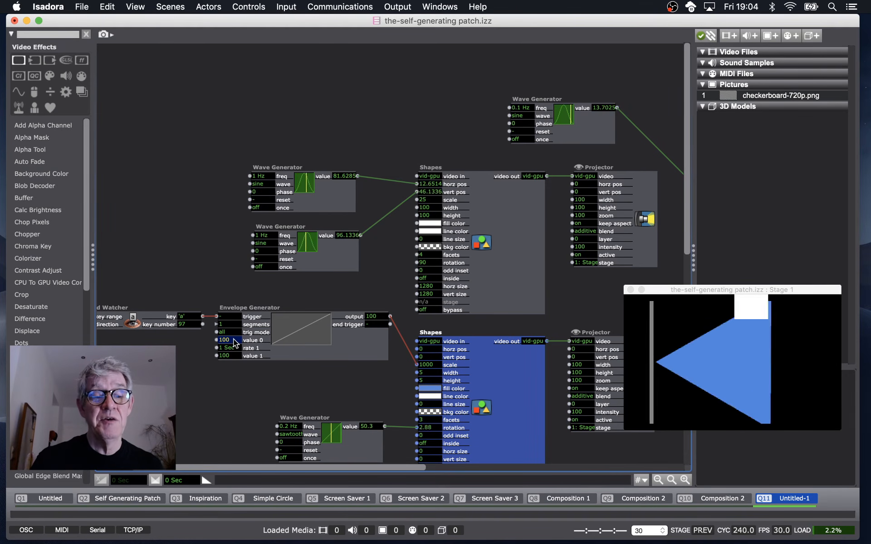
{"action": "left_click", "coordinate": [233, 356]}
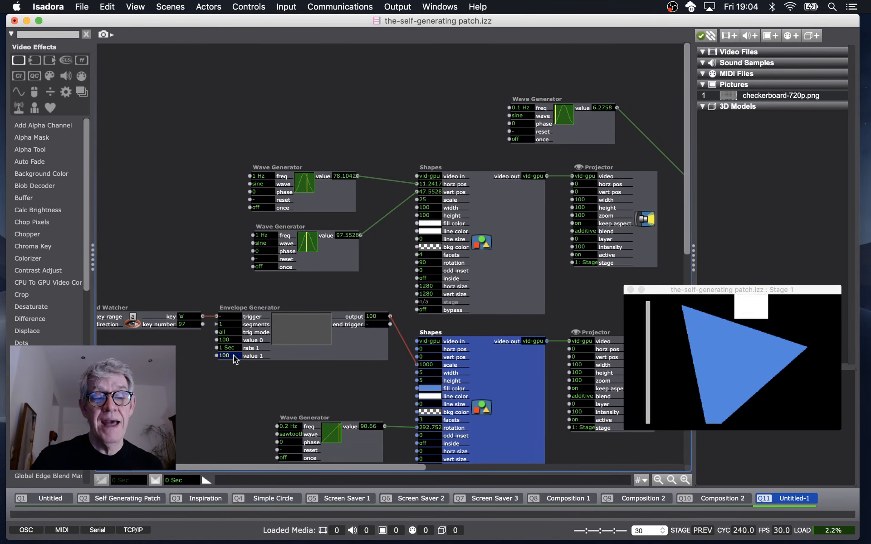
{"action": "type", "text": "0"}
{"action": "key", "text": "Return"}
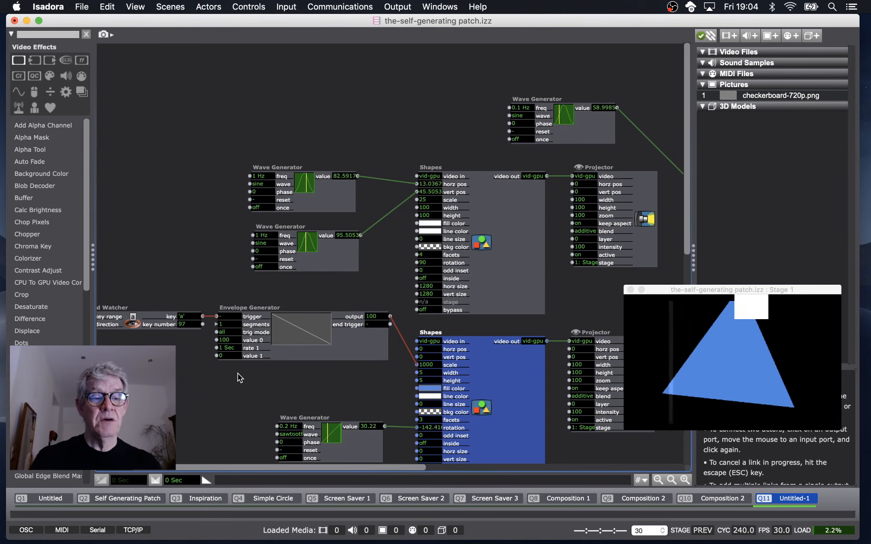
Set the envelope's value 1 to 10.
{"action": "key", "text": "a"}
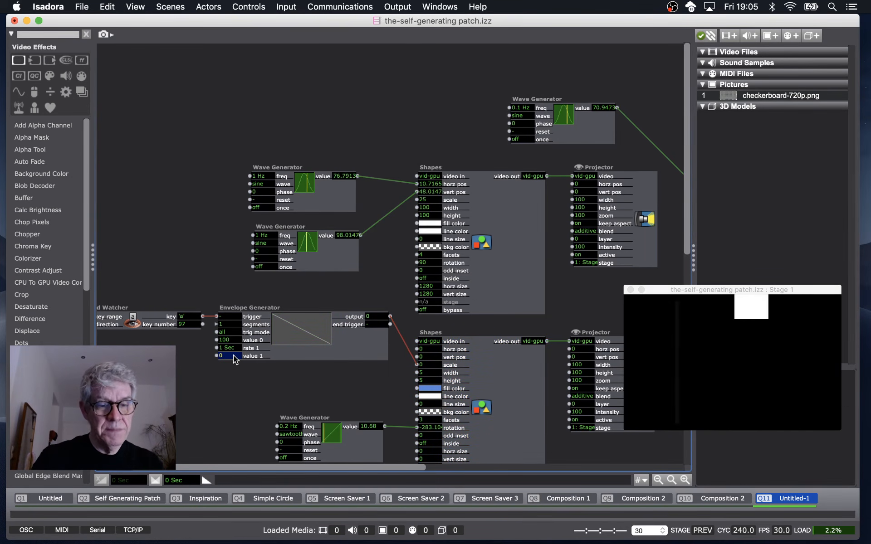
{"action": "type", "text": "10"}
{"action": "key", "text": "Return"}
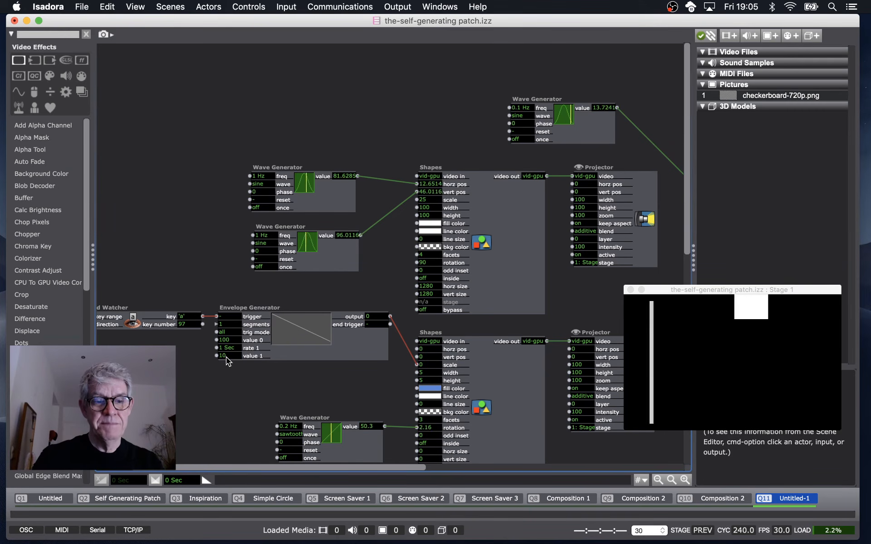
Trigger the envelope several times with the a key to test the new scale range.
{"action": "key", "text": "a"}
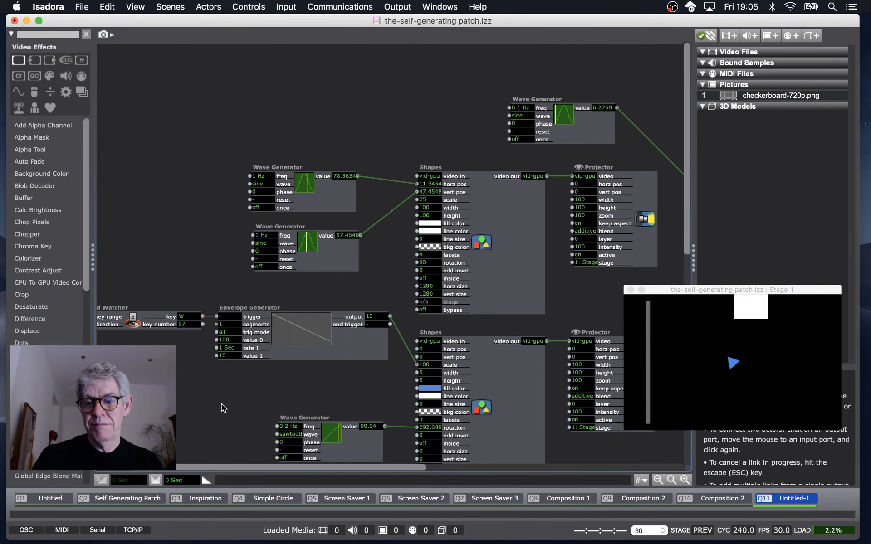
{"action": "key", "text": "a"}
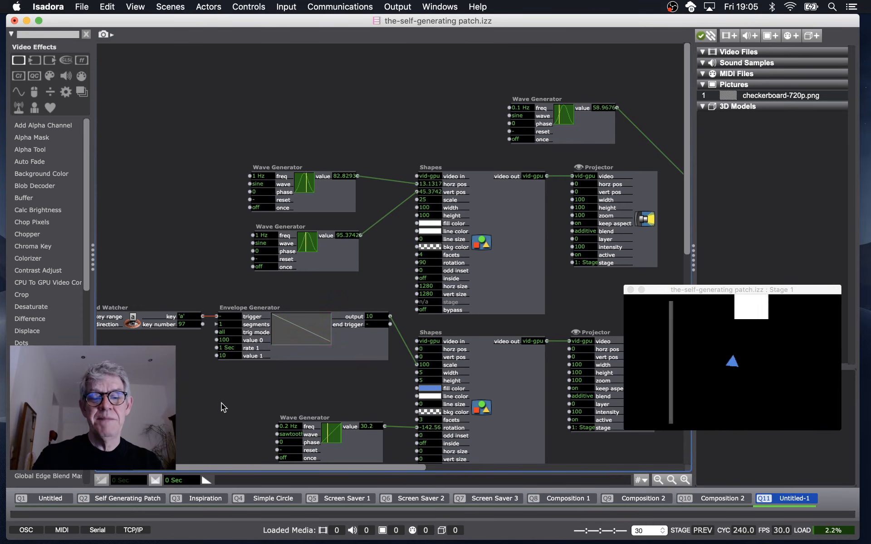
{"action": "key", "text": "a"}
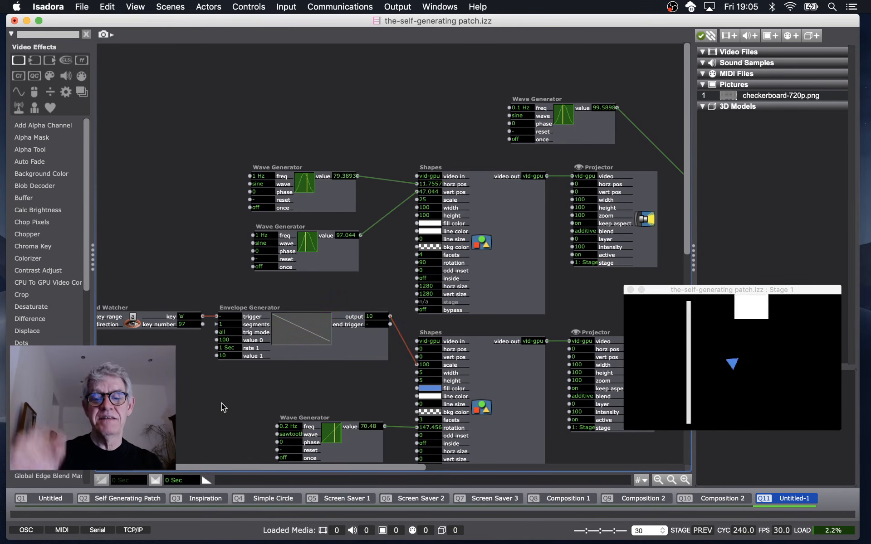
{"action": "key", "text": "a"}
{"action": "key", "text": "a"}
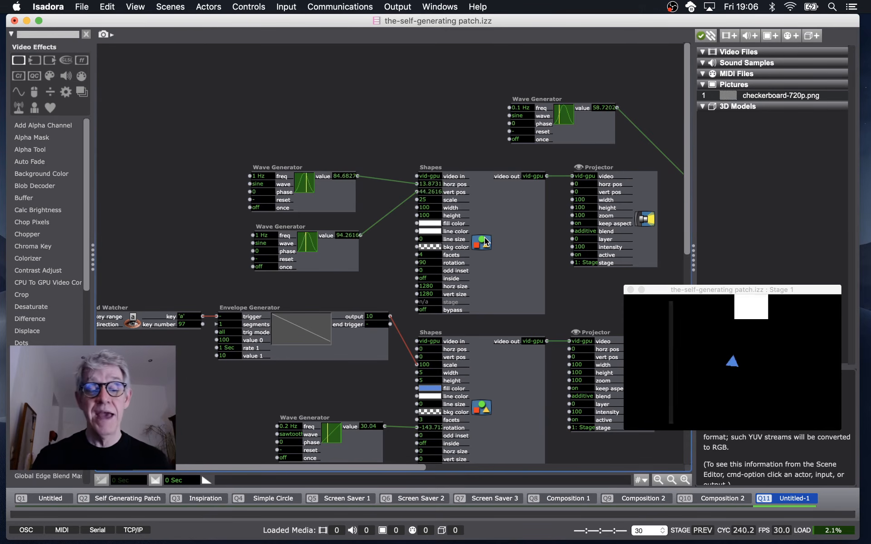
Add a Pulse Generator actor below the Keyboard Watcher.
{"action": "scroll", "coordinate": [208, 337], "scroll_direction": "left", "scroll_amount": 2}
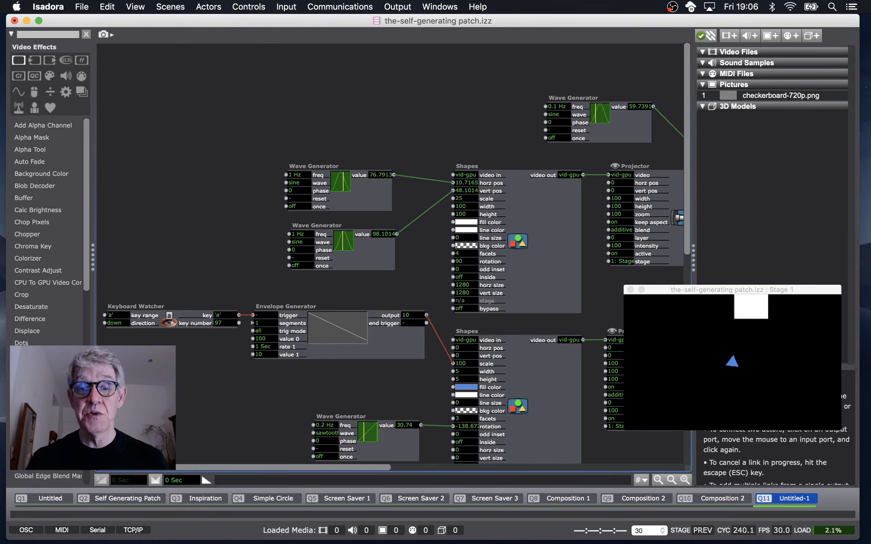
{"action": "double_click", "coordinate": [111, 351]}
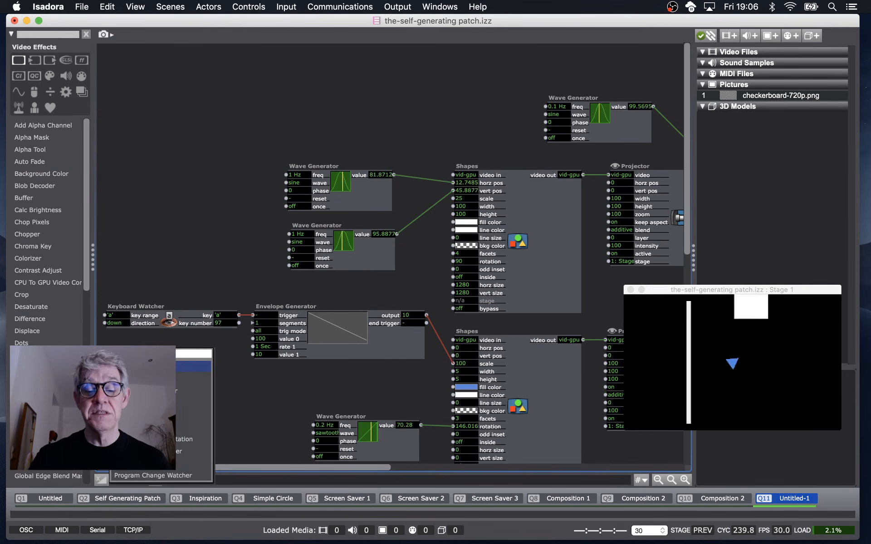
{"action": "type", "text": "pul"}
{"action": "key", "text": "Return"}
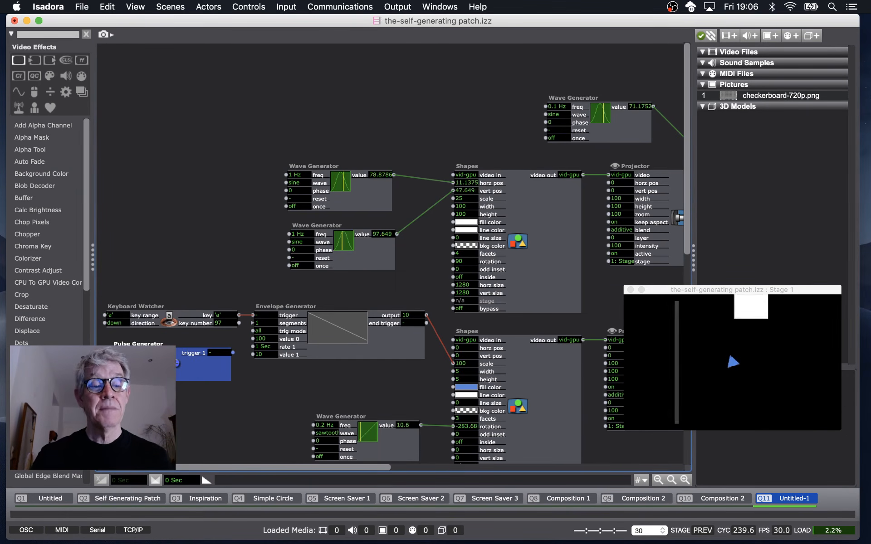
{"action": "left_click_drag", "start_coordinate": [152, 362], "coordinate": [144, 357]}
{"action": "left_click", "coordinate": [145, 358]}
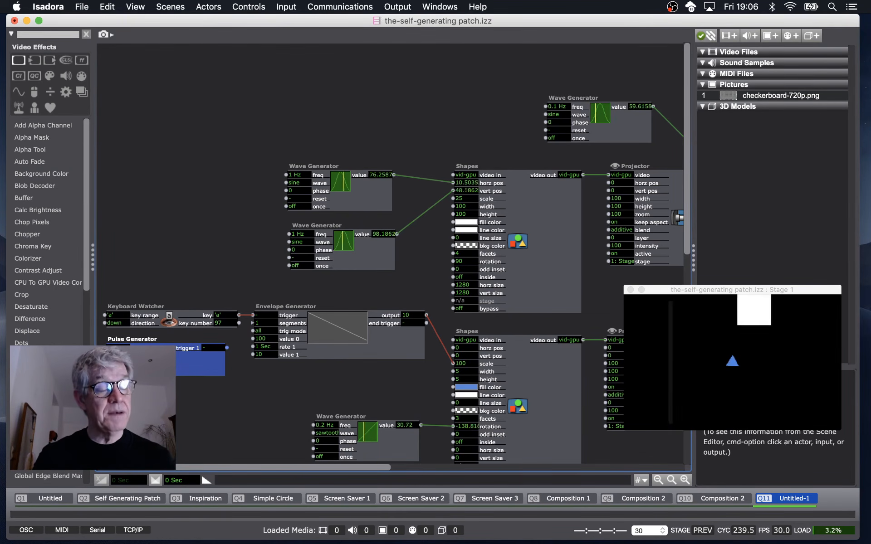
Link the Pulse Generator's trigger output to the Envelope Generator's trigger input and test it.
{"action": "left_click", "coordinate": [227, 348]}
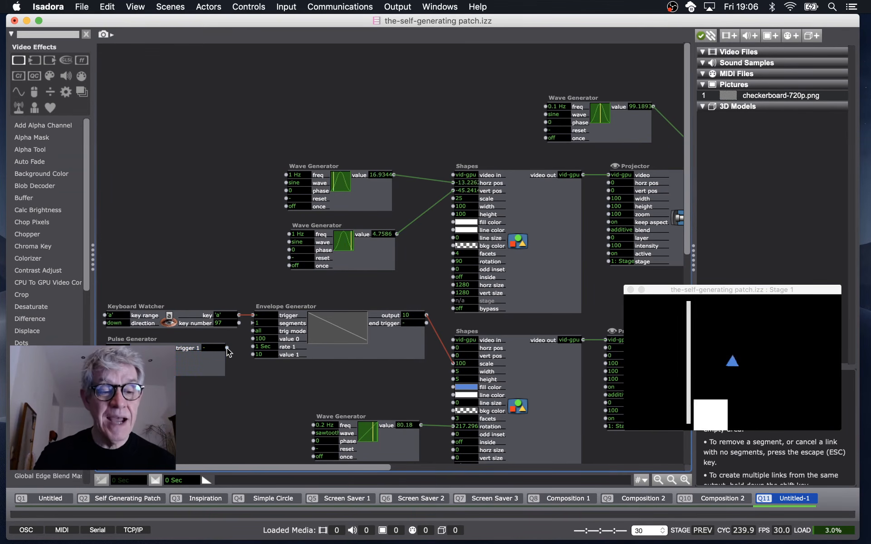
{"action": "left_click", "coordinate": [251, 315]}
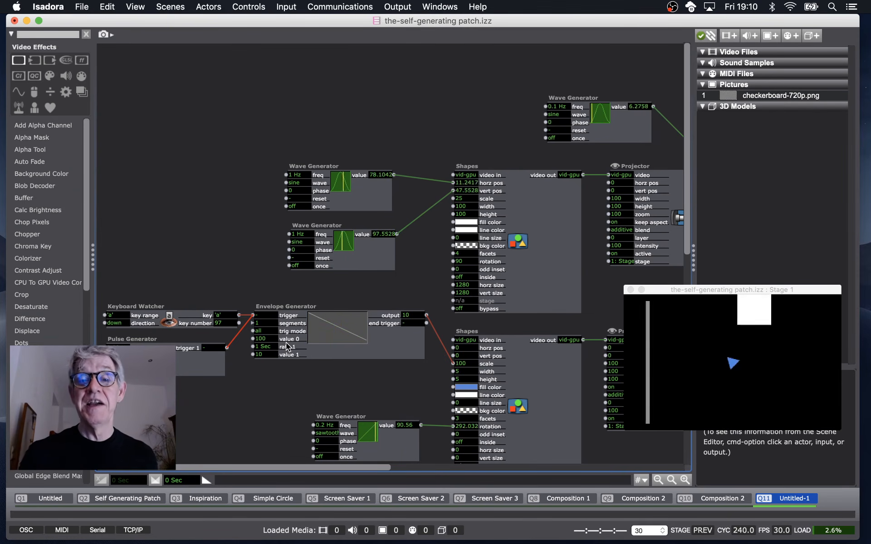
{"action": "key", "text": "a"}
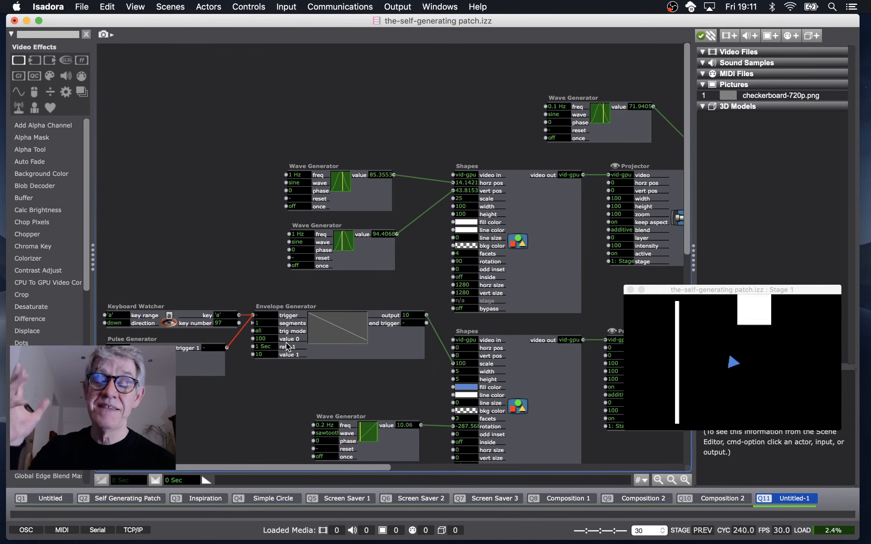
Trigger the envelope with the a key and add an Enter Scene Value actor at the patch's upper left.
{"action": "key", "text": "a"}
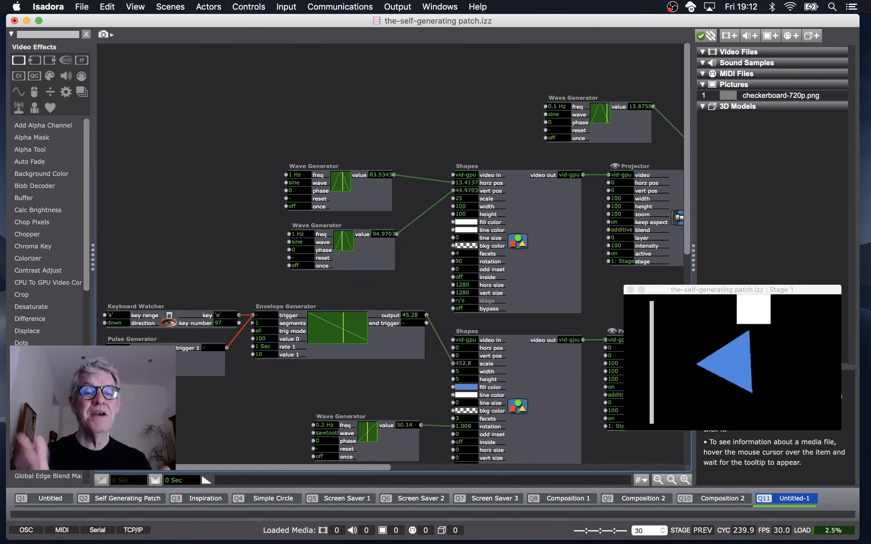
{"action": "double_click", "coordinate": [242, 113]}
{"action": "type", "text": "enter"}
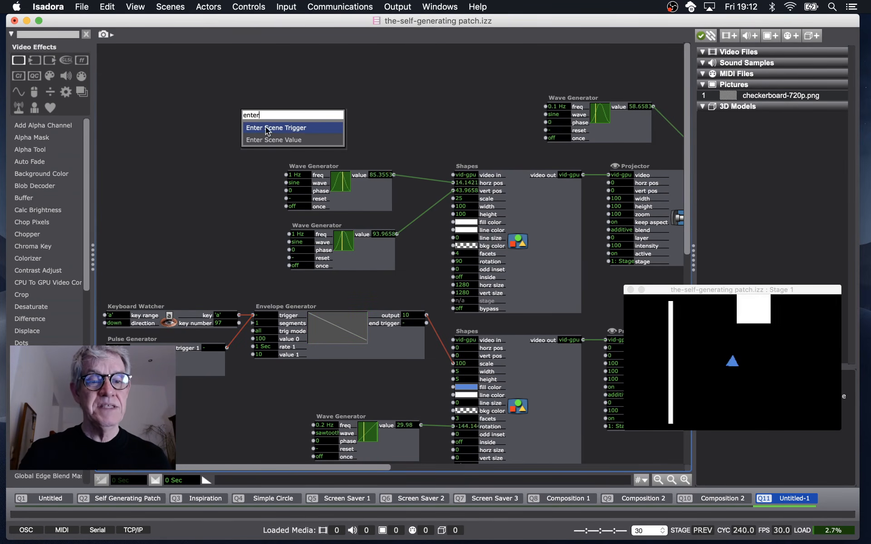
{"action": "left_click", "coordinate": [277, 140]}
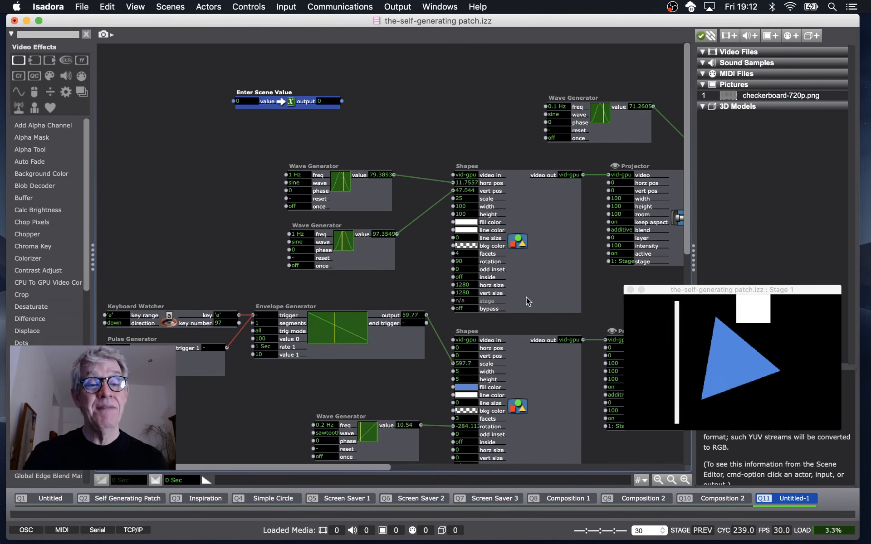
{"action": "left_click_drag", "start_coordinate": [303, 92], "coordinate": [198, 87]}
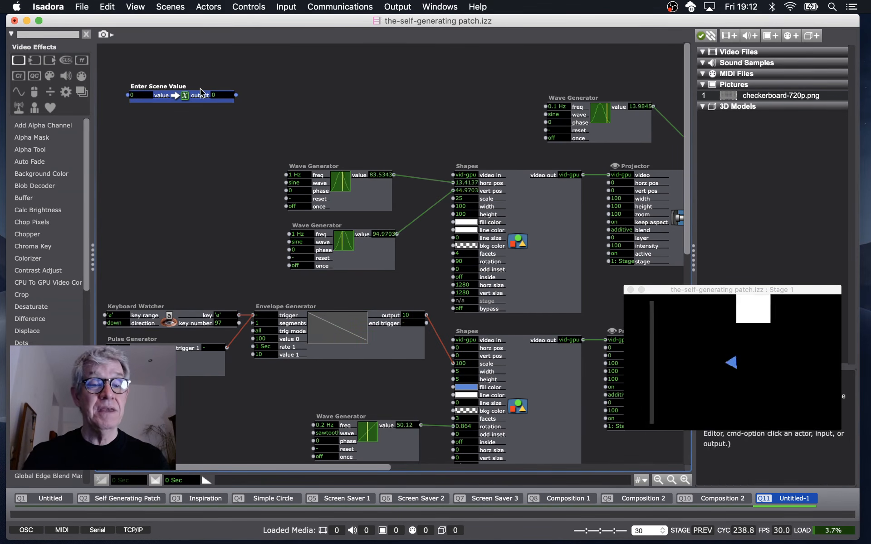
Add a Movie Player actor and link the Enter Scene Value output to its movie input.
{"action": "double_click", "coordinate": [268, 78]}
{"action": "type", "text": "movi"}
{"action": "key", "text": "Return"}
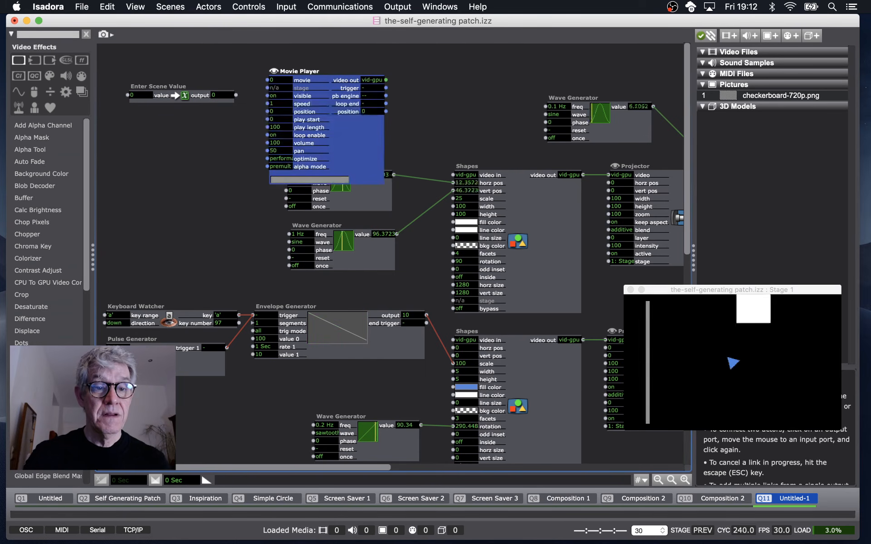
{"action": "left_click_drag", "start_coordinate": [194, 97], "coordinate": [267, 80]}
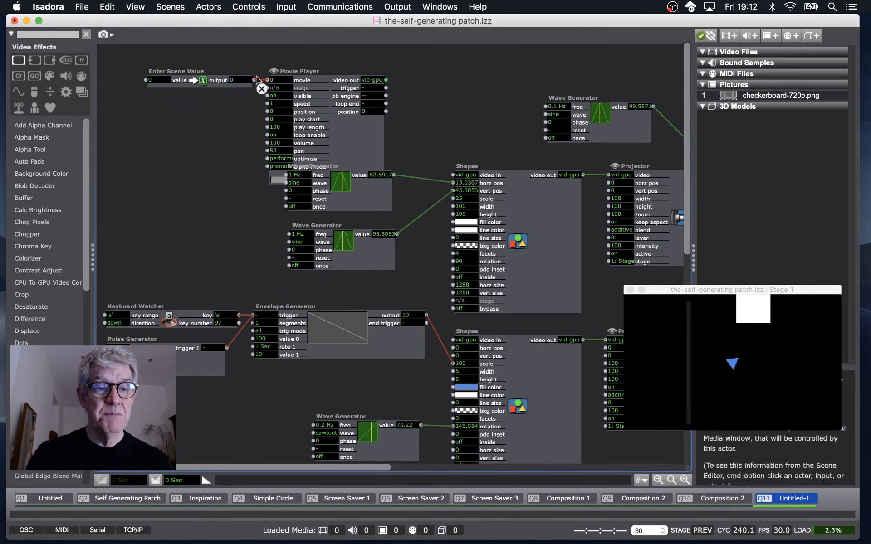
{"action": "left_click_drag", "start_coordinate": [210, 64], "coordinate": [299, 96]}
Set the Enter Scene Value's value to 2.
{"action": "left_click", "coordinate": [117, 59]}
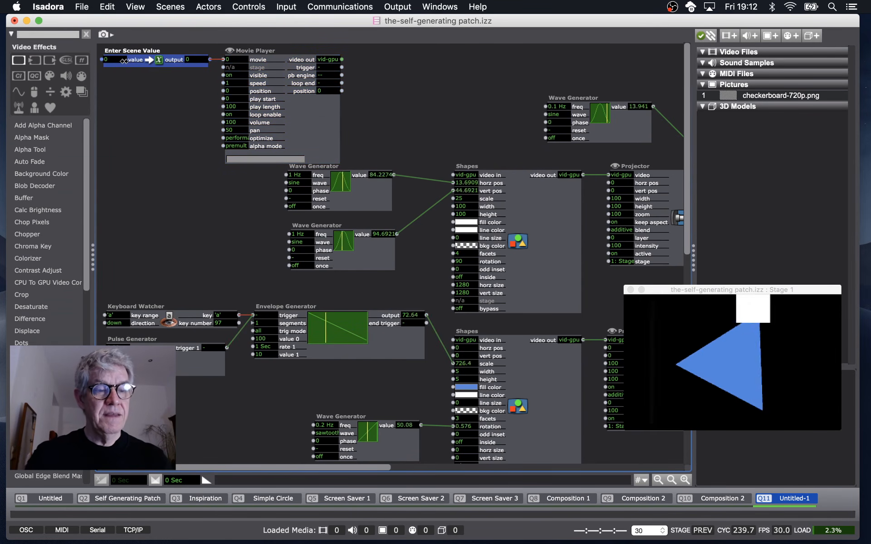
{"action": "type", "text": "2"}
{"action": "key", "text": "Return"}
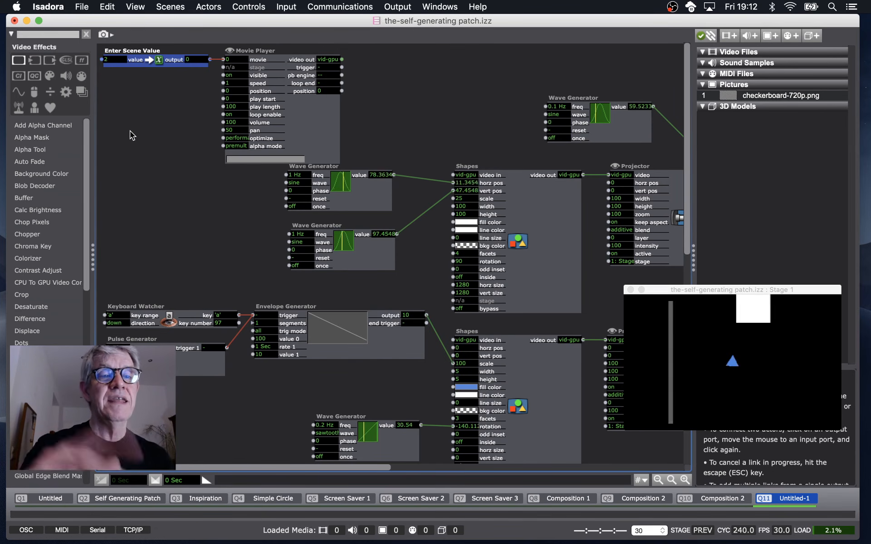
Add a Counter actor below the Enter Scene Value and link its output to the Movie Player's movie input.
{"action": "left_click", "coordinate": [117, 114]}
{"action": "double_click", "coordinate": [116, 114]}
{"action": "type", "text": "count"}
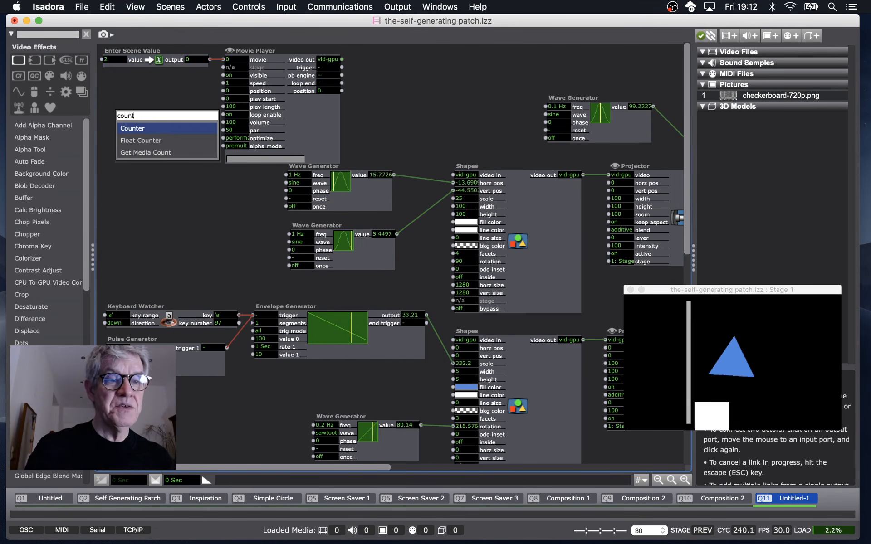
{"action": "key", "text": "Return"}
{"action": "left_click_drag", "start_coordinate": [168, 117], "coordinate": [140, 96]}
{"action": "left_click", "coordinate": [210, 91]}
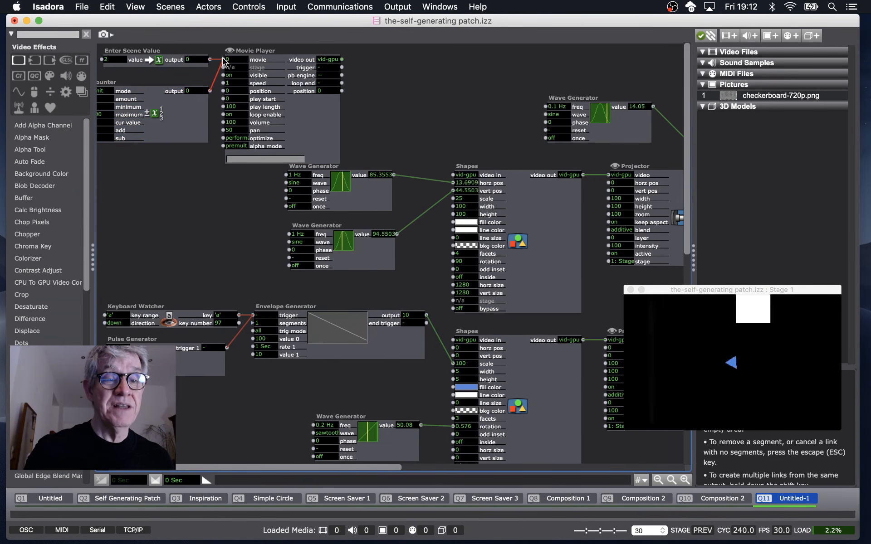
{"action": "left_click", "coordinate": [223, 59]}
Move both upper Wave Generators further down the patch to make room.
{"action": "scroll", "coordinate": [215, 108], "scroll_direction": "left", "scroll_amount": 3}
{"action": "left_click", "coordinate": [355, 192]}
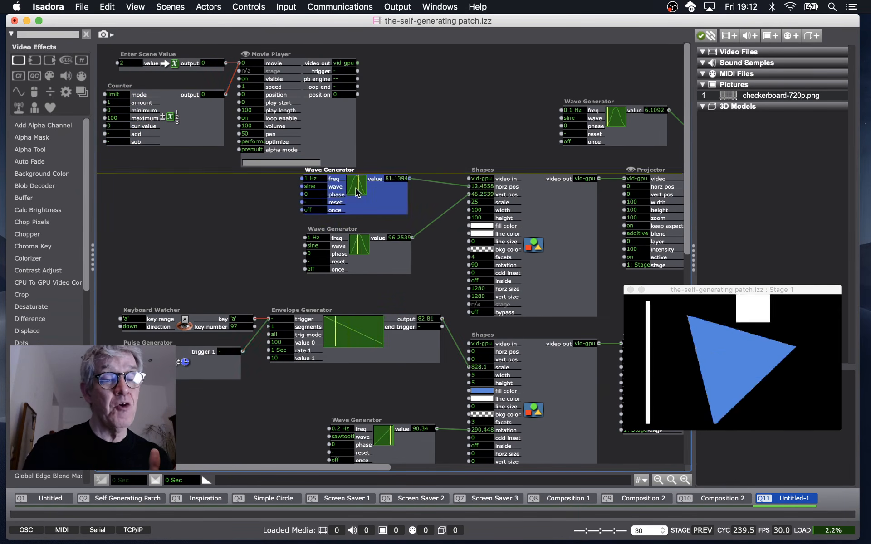
{"action": "left_click", "coordinate": [280, 198]}
{"action": "left_click_drag", "start_coordinate": [280, 197], "coordinate": [350, 300]}
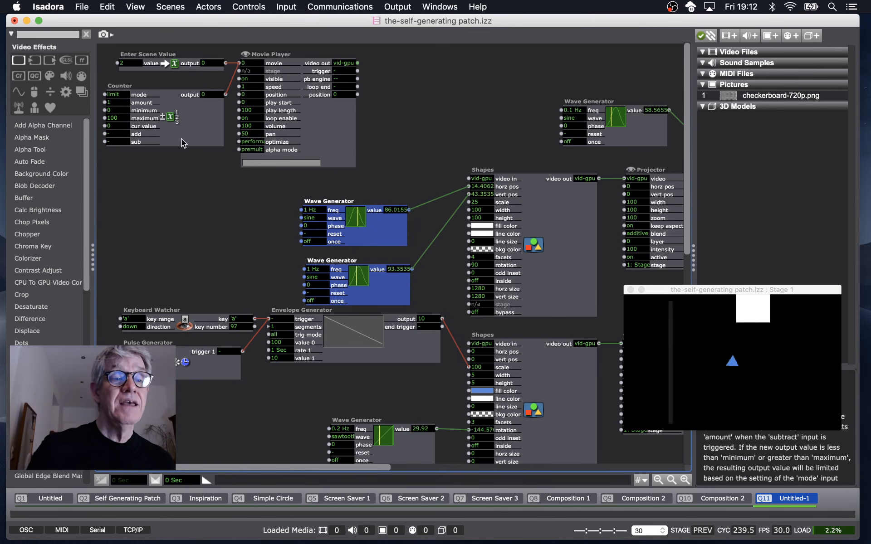
Increment the Counter several times through its add input.
{"action": "left_click", "coordinate": [120, 133]}
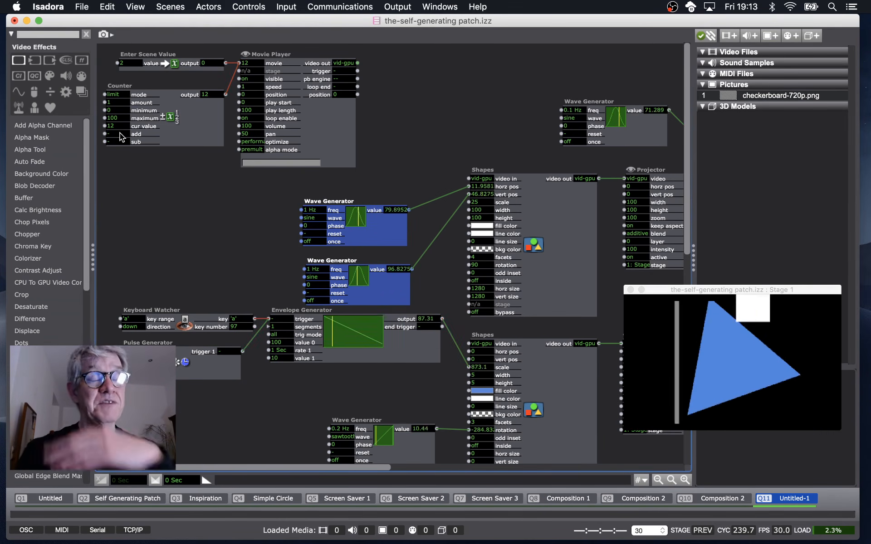
{"action": "left_click", "coordinate": [120, 134]}
{"action": "left_click", "coordinate": [121, 134]}
{"action": "left_click", "coordinate": [120, 134]}
{"action": "left_click", "coordinate": [120, 134]}
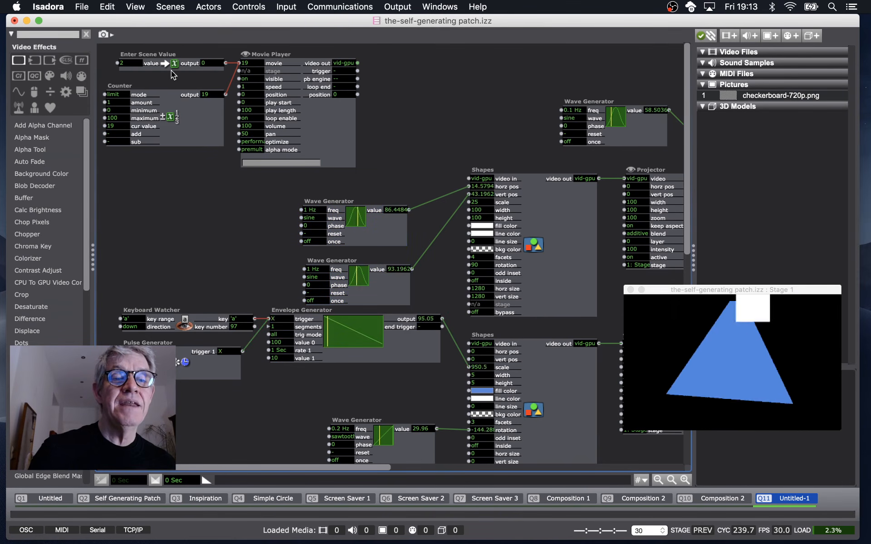
Set the Movie Player's movie input to initialize at 2.
{"action": "left_click_drag", "start_coordinate": [183, 64], "coordinate": [172, 64]}
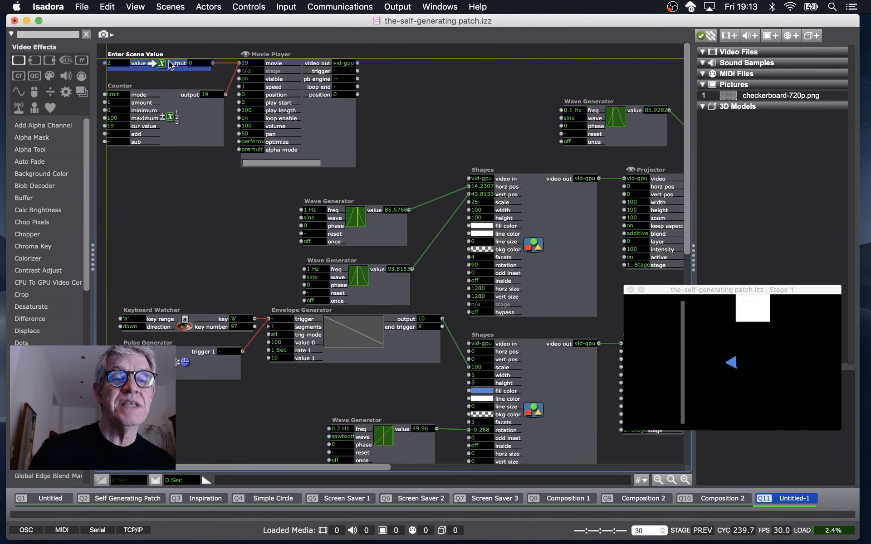
{"action": "left_click", "coordinate": [226, 64]}
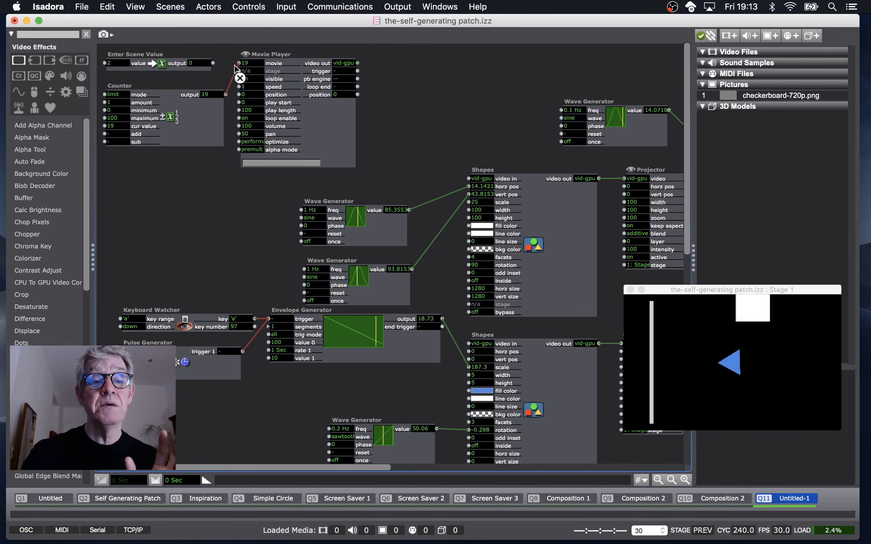
{"action": "left_click", "coordinate": [277, 66]}
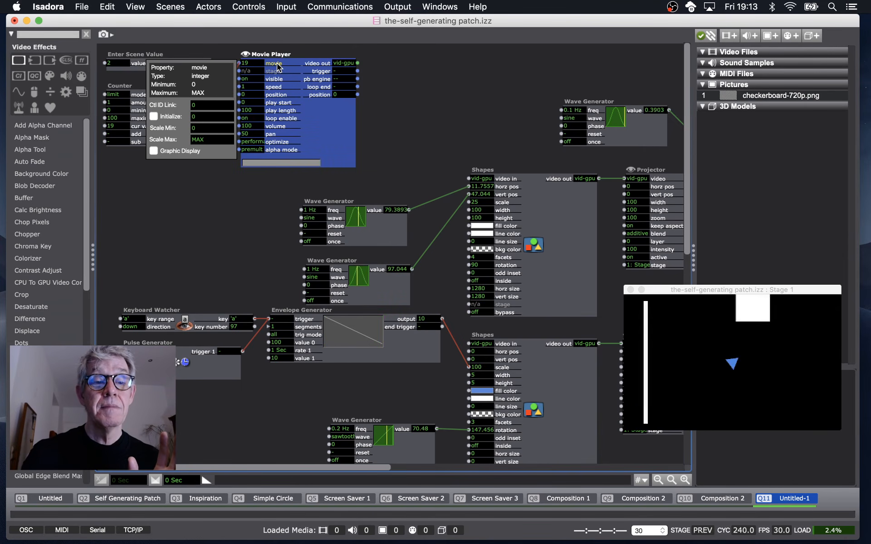
{"action": "left_click", "coordinate": [155, 115]}
{"action": "left_click", "coordinate": [203, 117]}
{"action": "type", "text": "2"}
{"action": "left_click", "coordinate": [399, 127]}
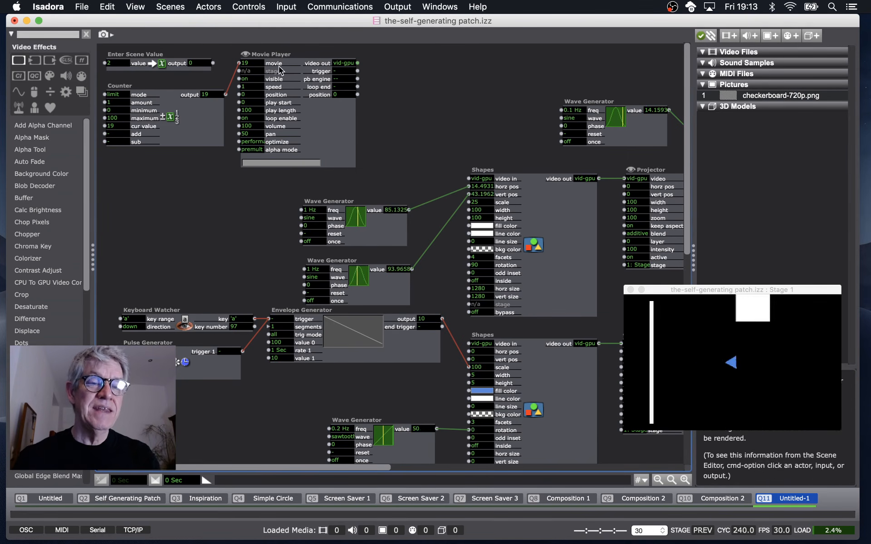
Connect the Enter Scene Value output to the movie input and trigger the envelope with the a key.
{"action": "key", "text": "a"}
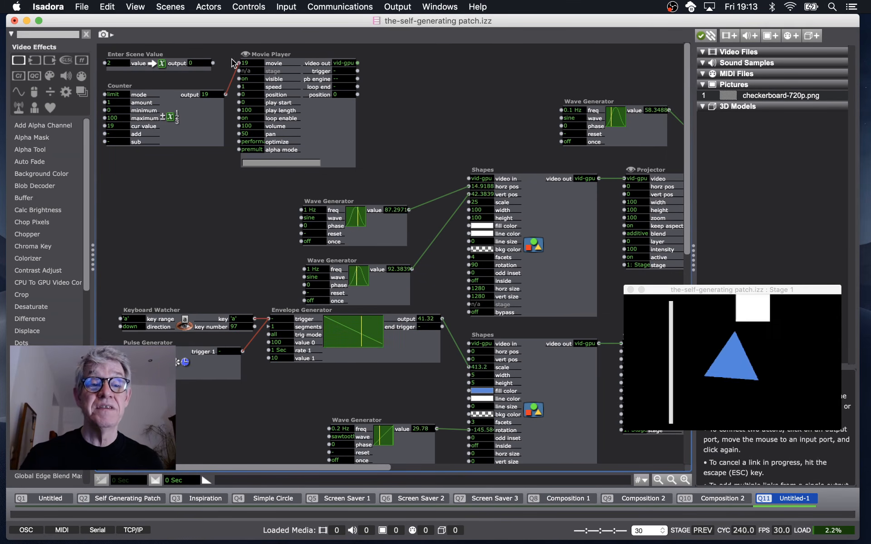
{"action": "left_click", "coordinate": [213, 63]}
{"action": "left_click", "coordinate": [241, 64]}
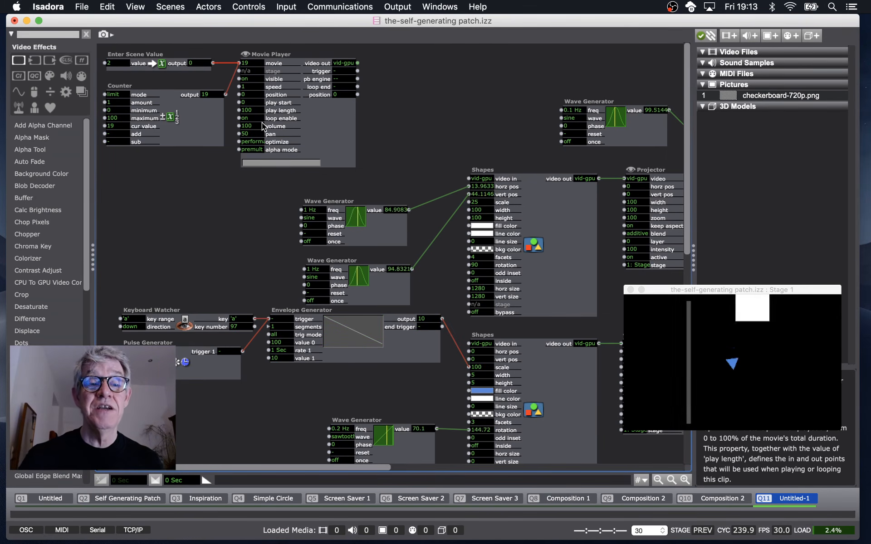
{"action": "key", "text": "a"}
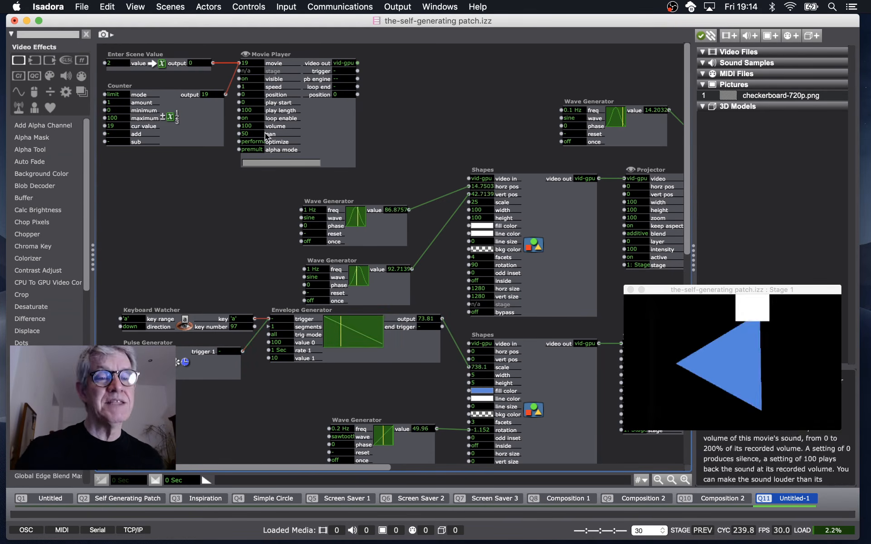
Delete the Enter Scene Value, Counter and Movie Player actors.
{"action": "left_click_drag", "start_coordinate": [388, 164], "coordinate": [145, 67]}
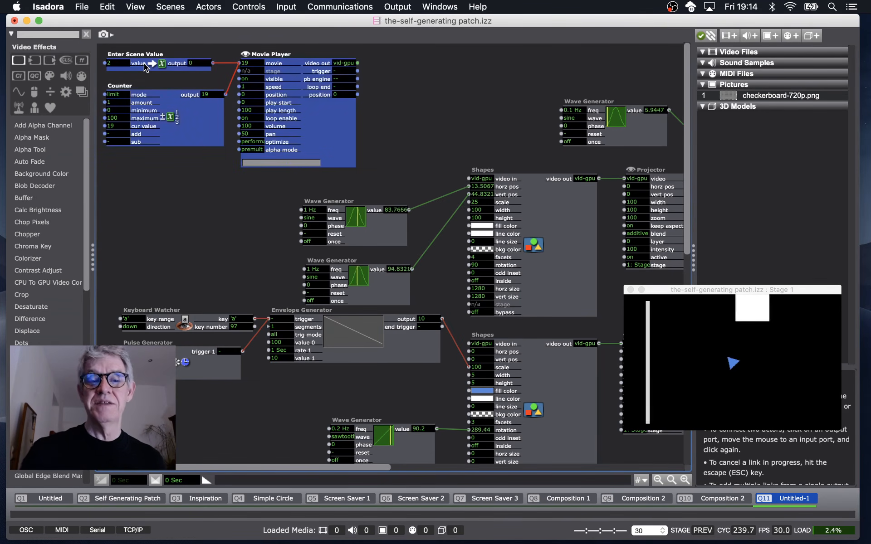
{"action": "key", "text": "BackSpace"}
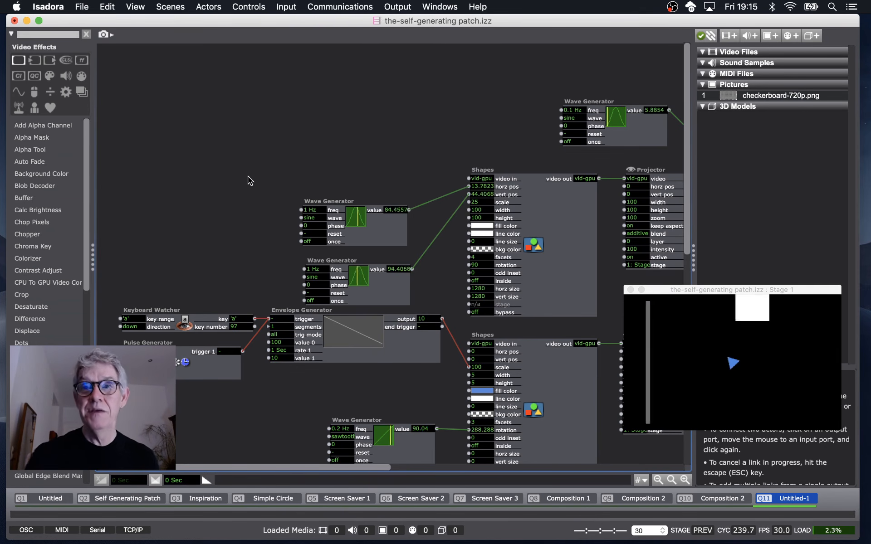
Move the horz pos Wave Generator up and delete the Wave Generator feeding the Shapes' vert pos.
{"action": "left_click_drag", "start_coordinate": [383, 223], "coordinate": [253, 120]}
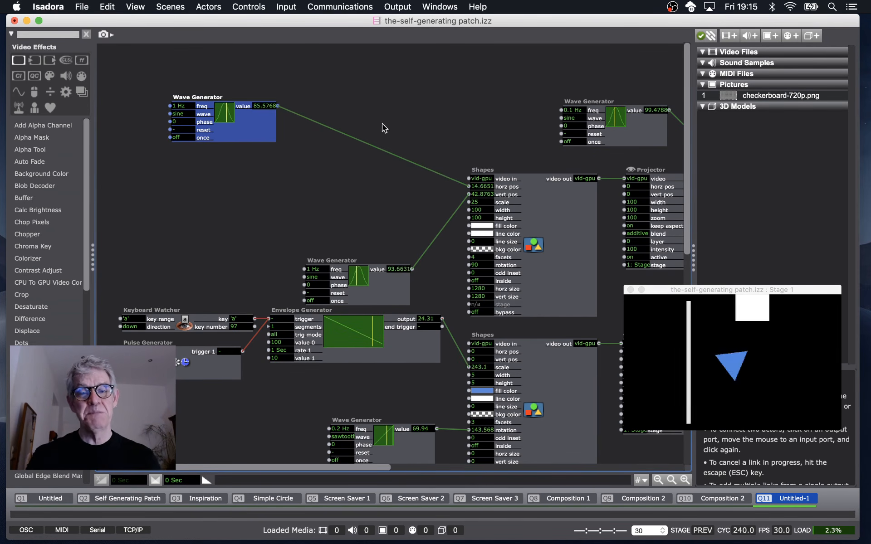
{"action": "scroll", "coordinate": [526, 167], "scroll_direction": "right", "scroll_amount": 2}
{"action": "left_click", "coordinate": [500, 212]}
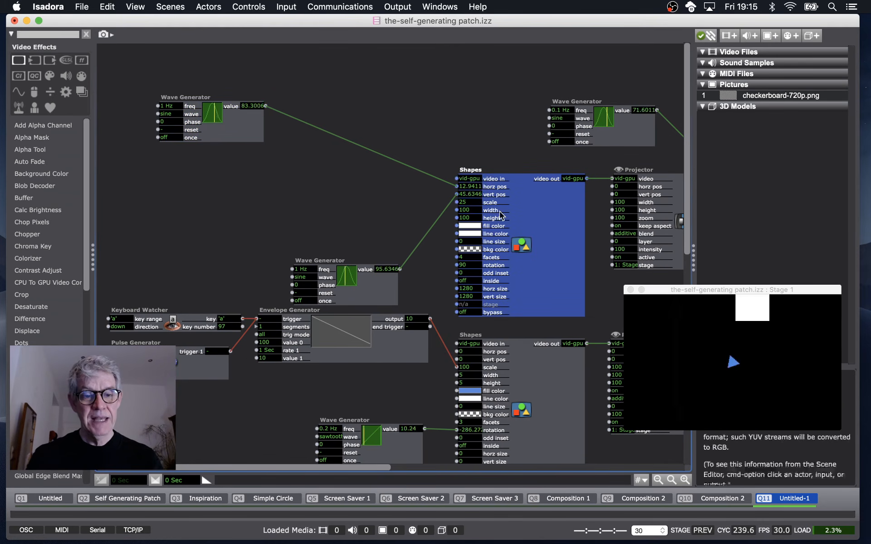
{"action": "left_click", "coordinate": [376, 286]}
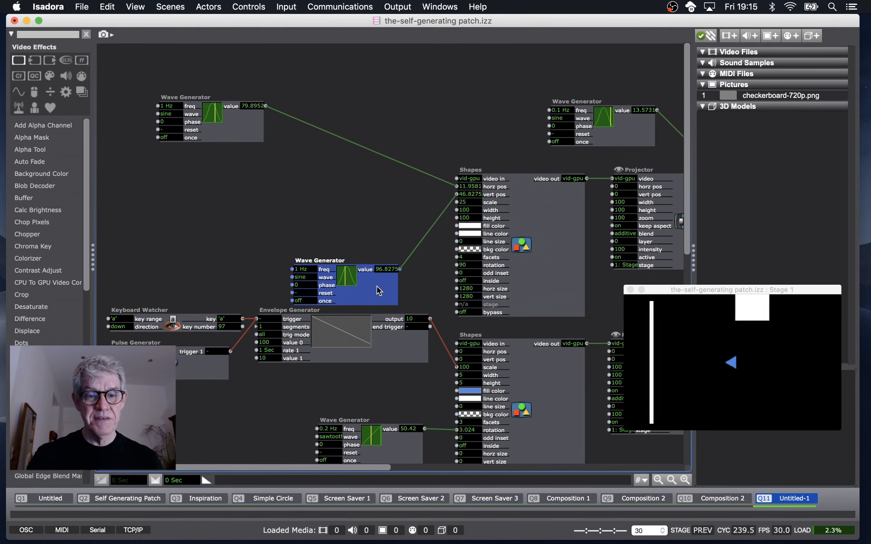
{"action": "key", "text": "BackSpace"}
Reposition the remaining Wave Generator and link its value output to the Shapes' vert pos input as well.
{"action": "left_click_drag", "start_coordinate": [251, 118], "coordinate": [262, 200]}
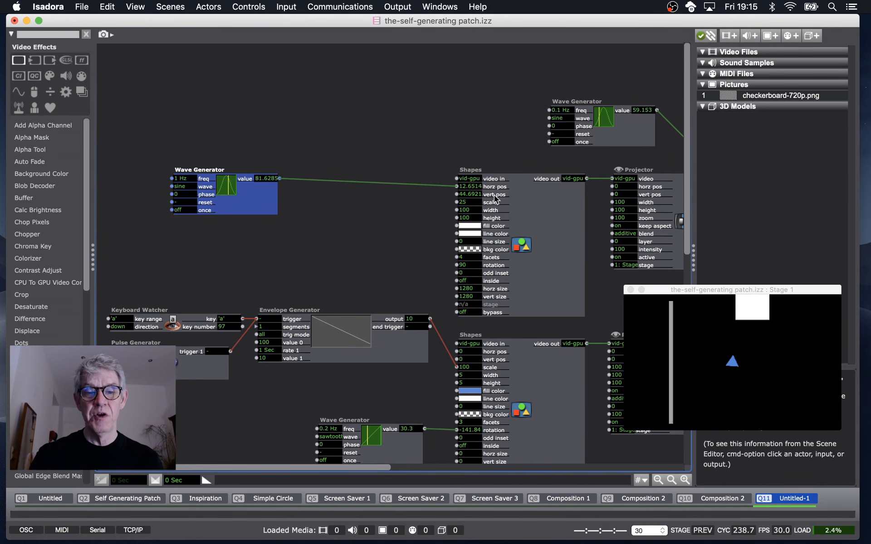
{"action": "left_click_drag", "start_coordinate": [265, 197], "coordinate": [267, 203]}
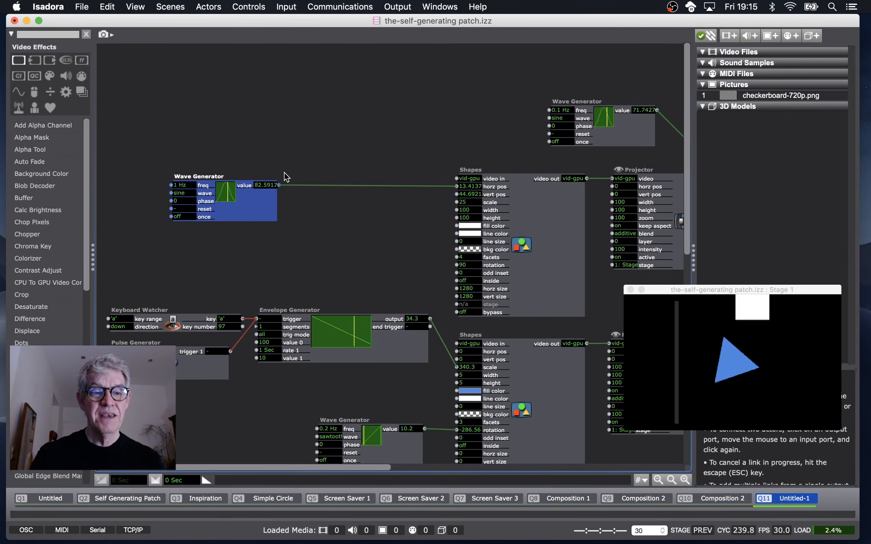
{"action": "left_click", "coordinate": [278, 185]}
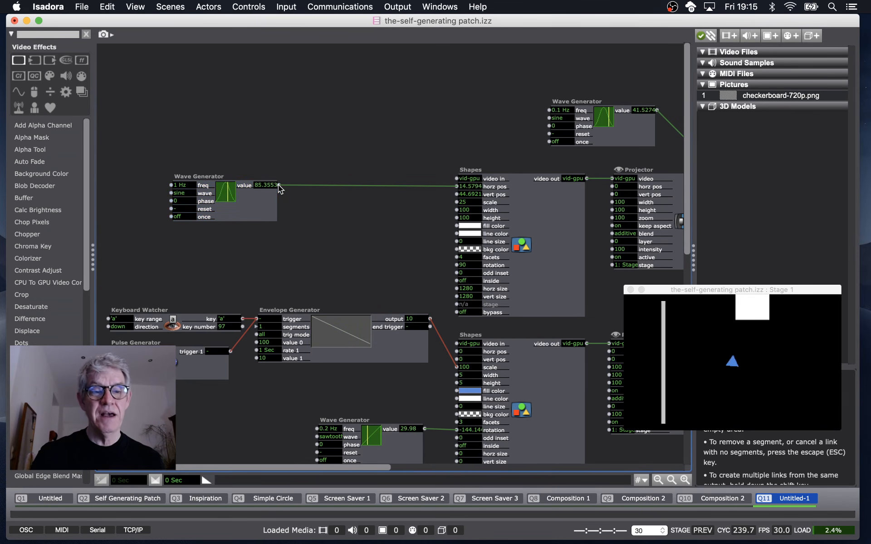
{"action": "left_click", "coordinate": [404, 190]}
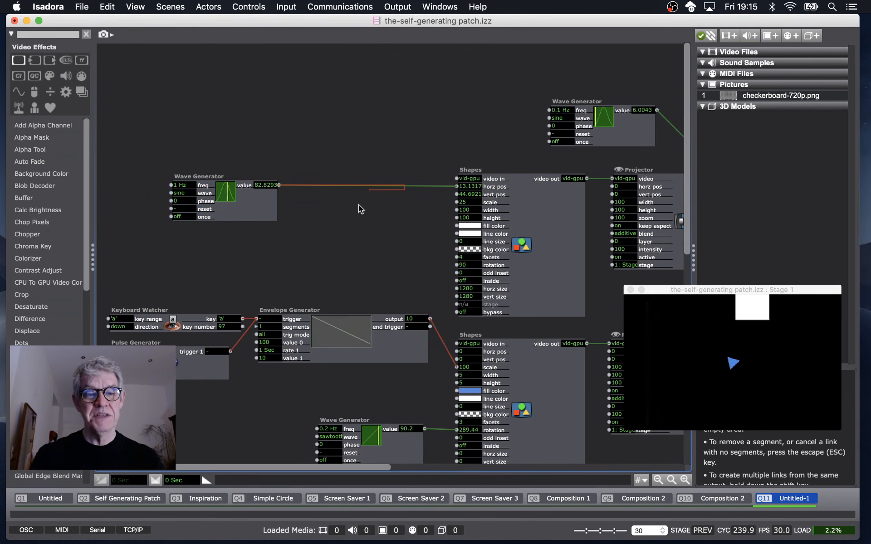
{"action": "key", "text": "Escape"}
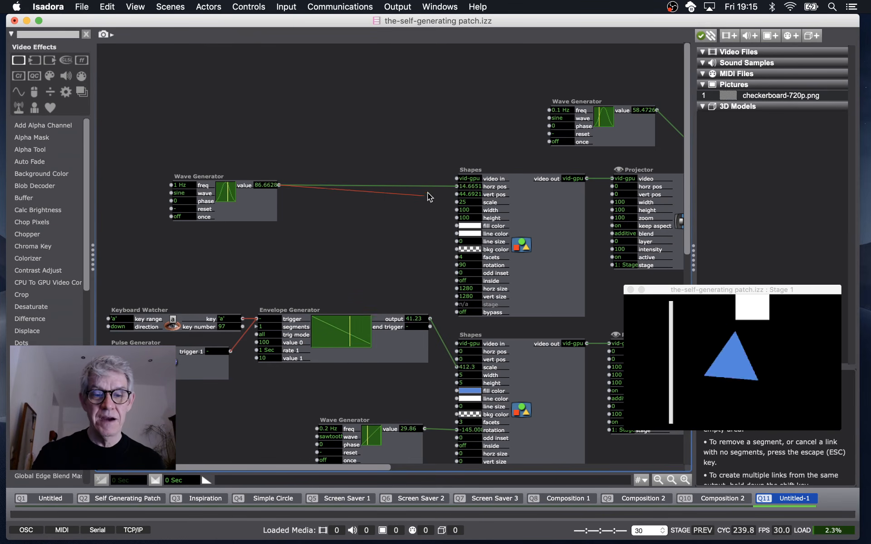
{"action": "left_click", "coordinate": [456, 194]}
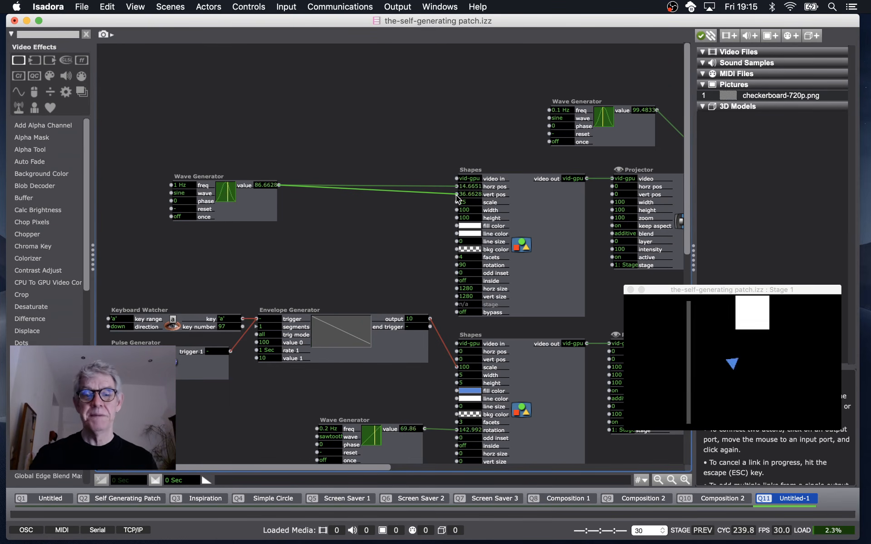